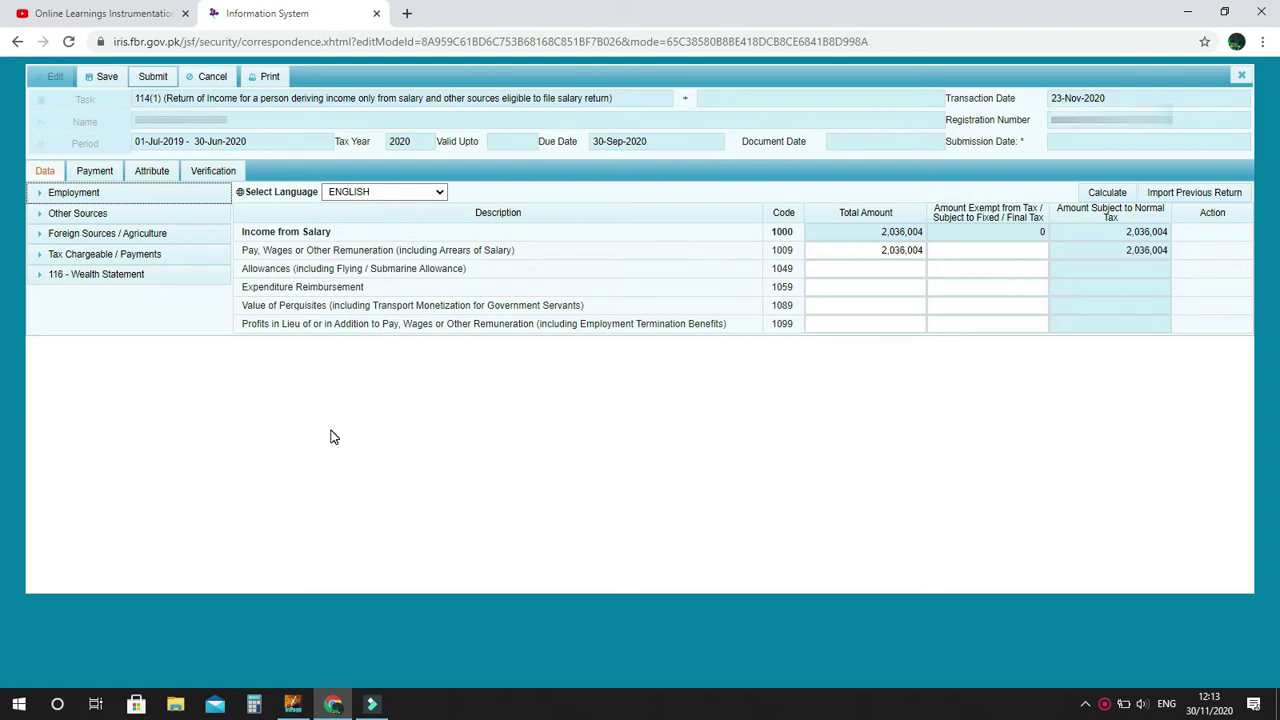
# Review the Salary income table and the 130,988 withholding income tax amount.
pyautogui.click(157, 200)
pyautogui.click(146, 218)
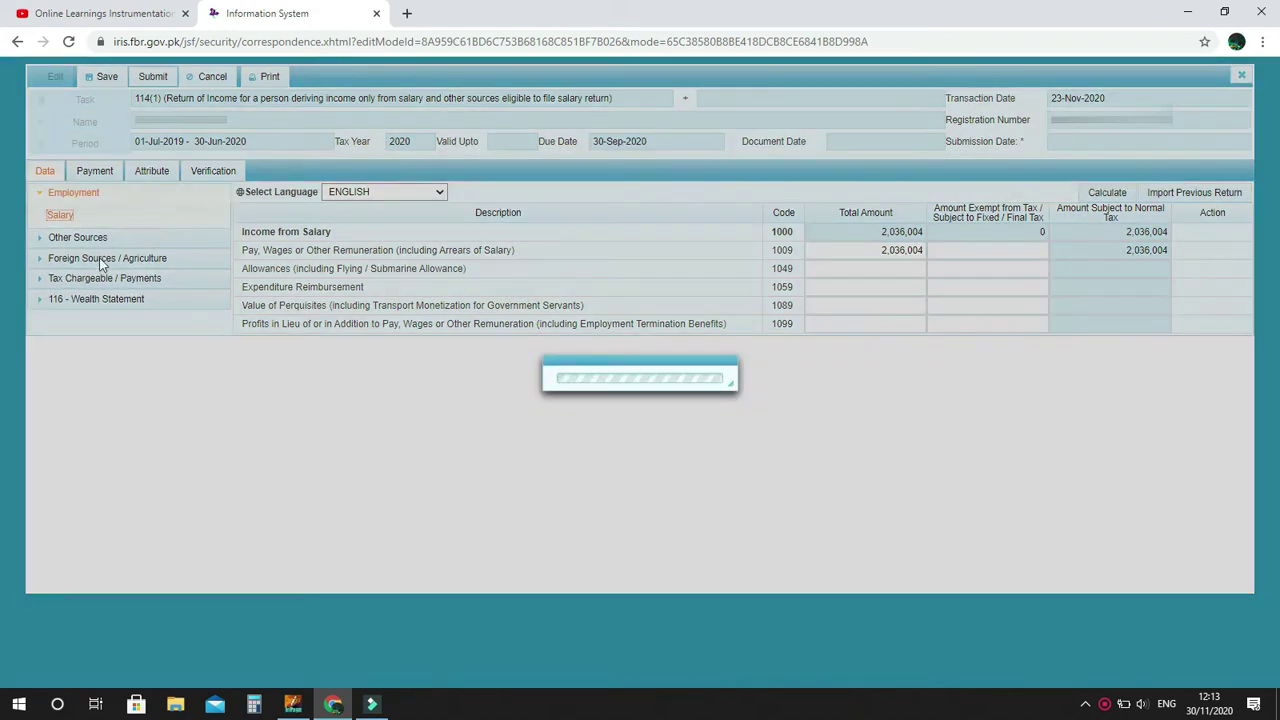
pyautogui.click(42, 200)
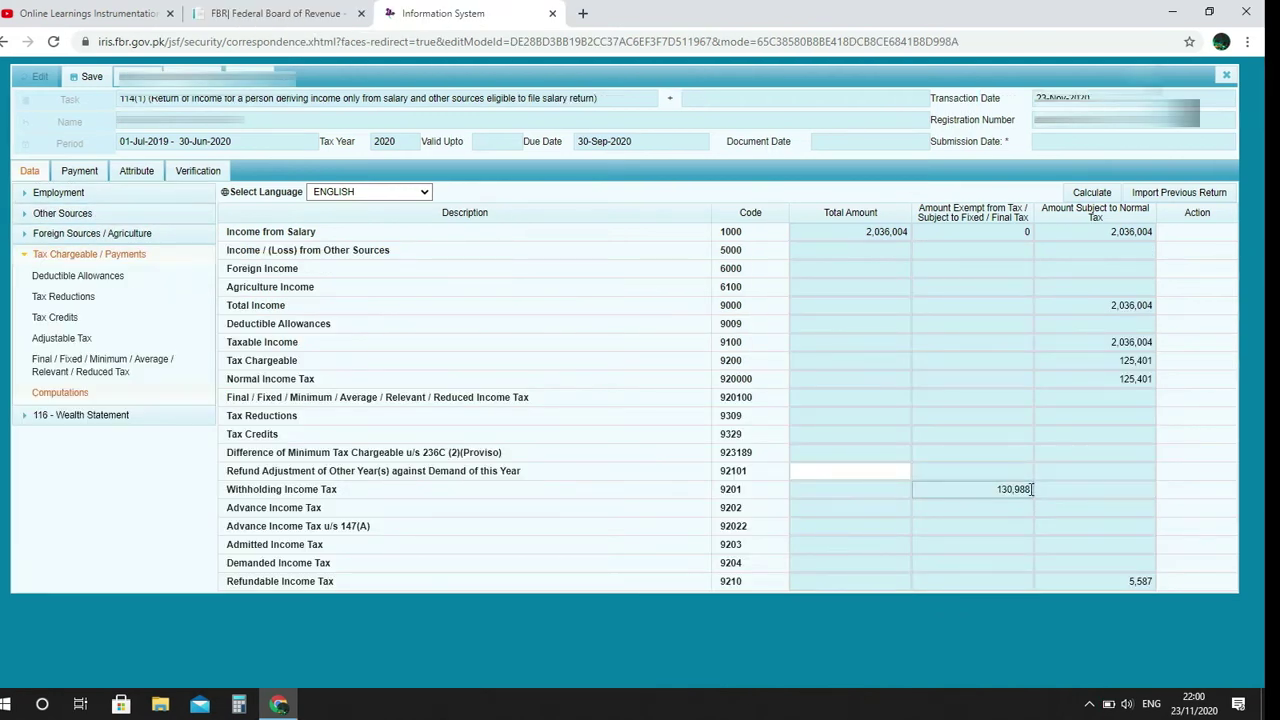
pyautogui.click(1030, 489)
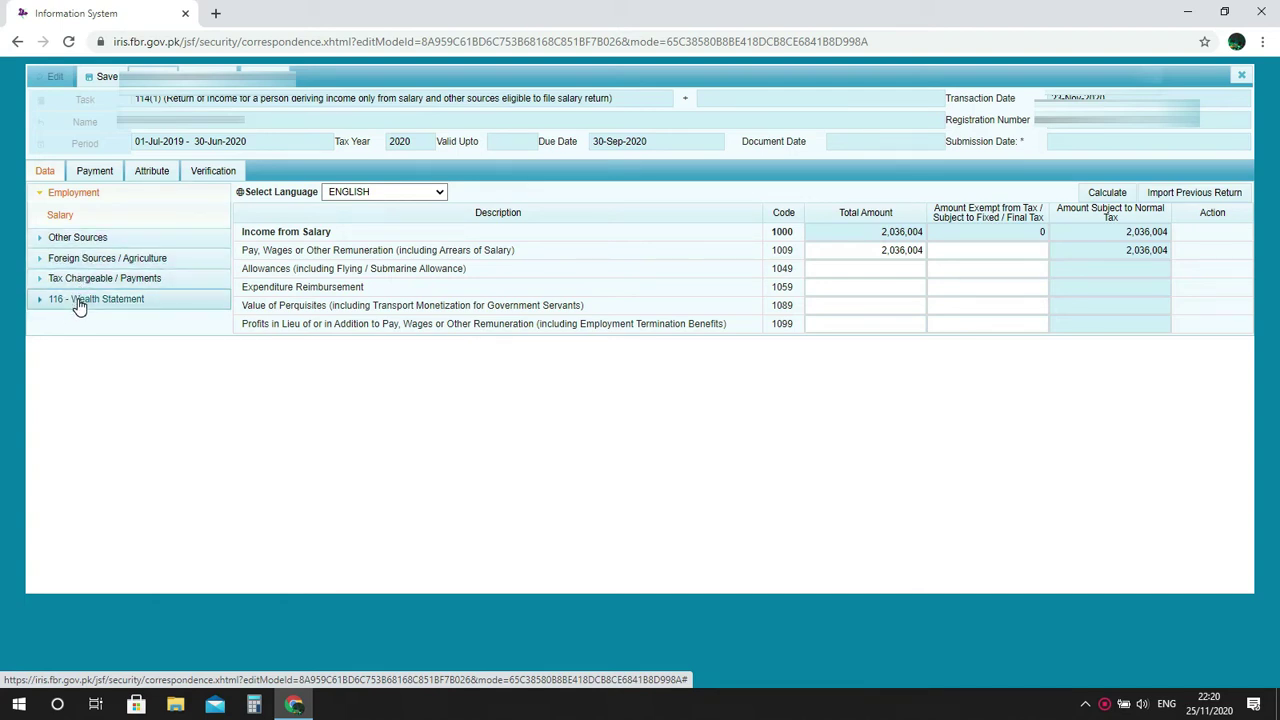
# Open Reconciliation of Net Assets, import the previous return, and check the 1,717,943 personal assets.
pyautogui.click(80, 303)
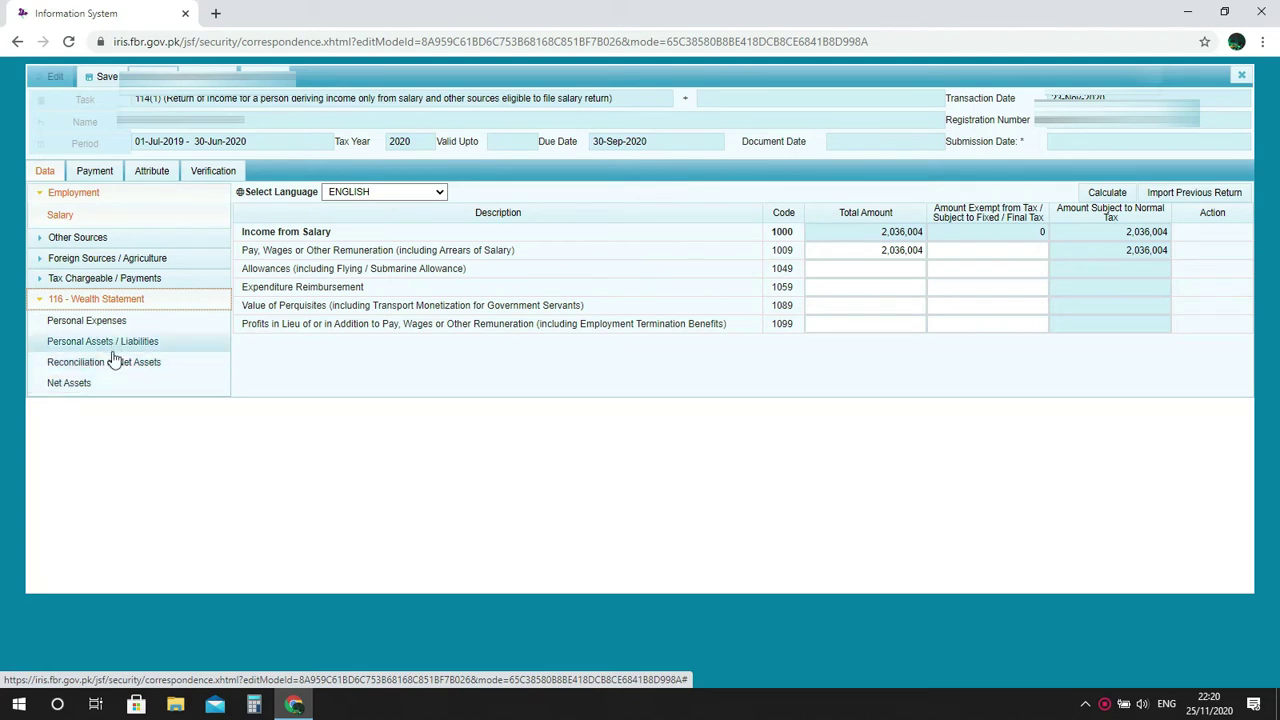
pyautogui.click(113, 362)
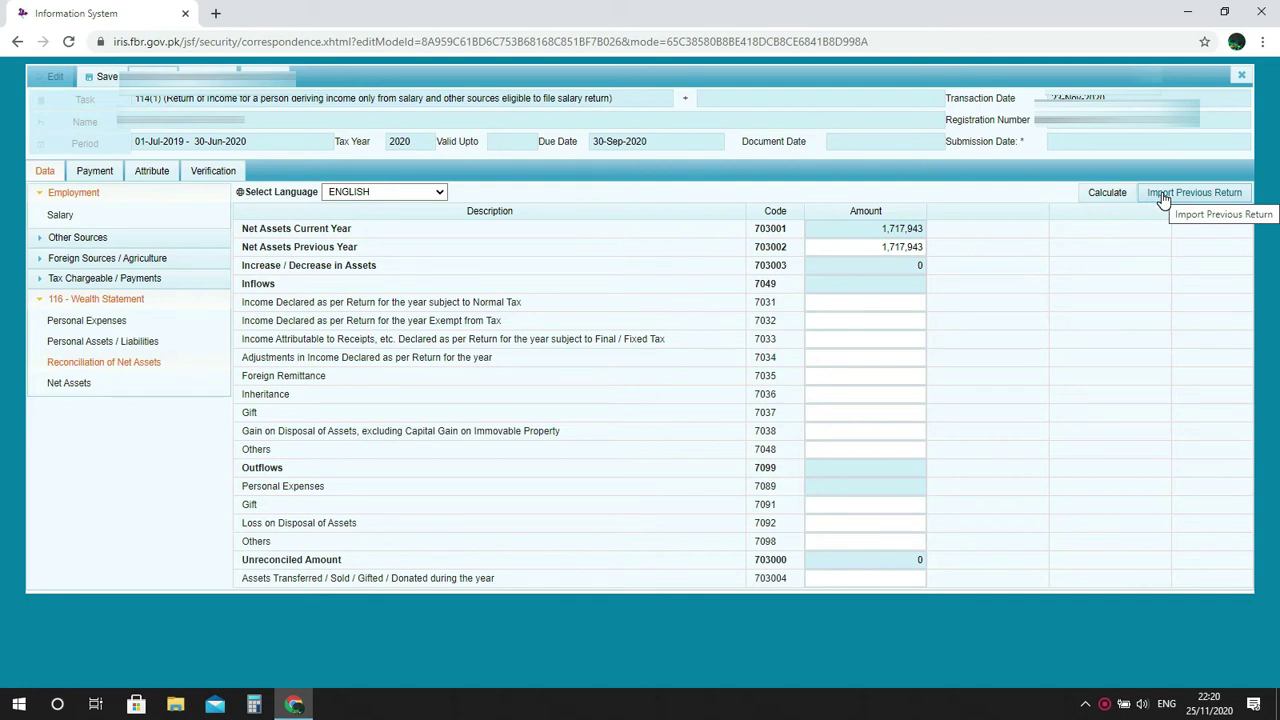
pyautogui.click(1162, 197)
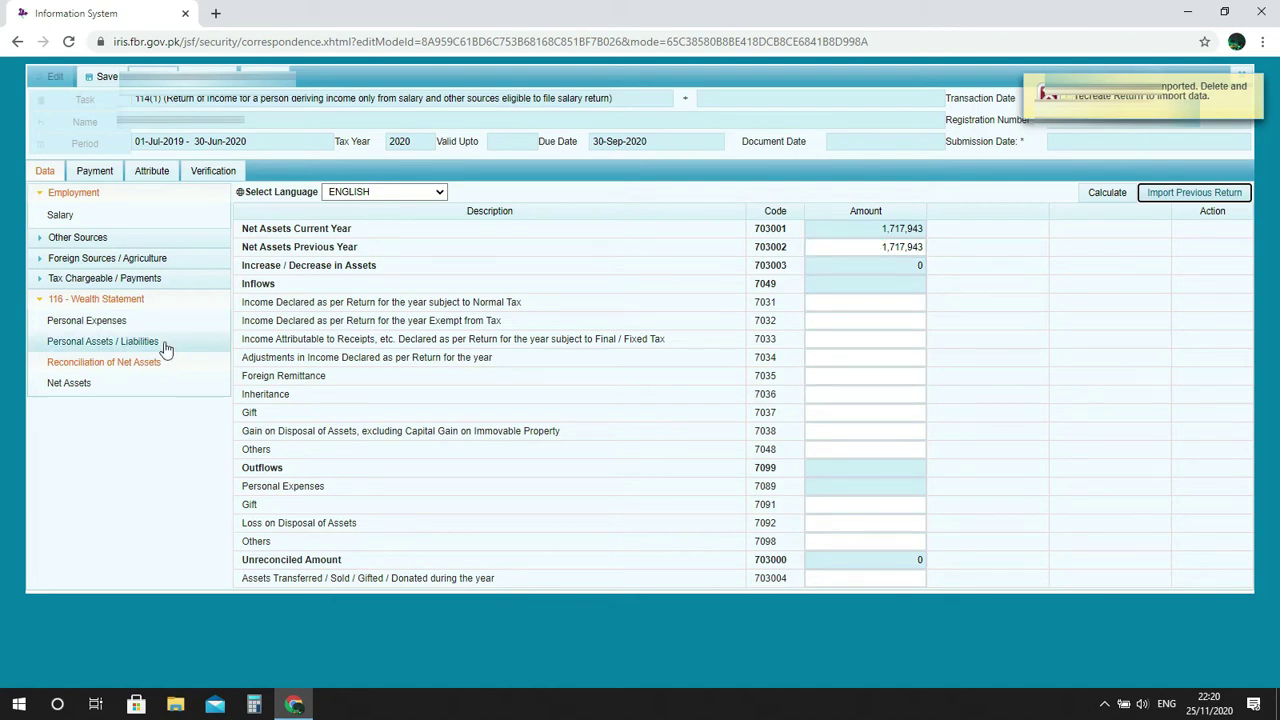
pyautogui.click(140, 341)
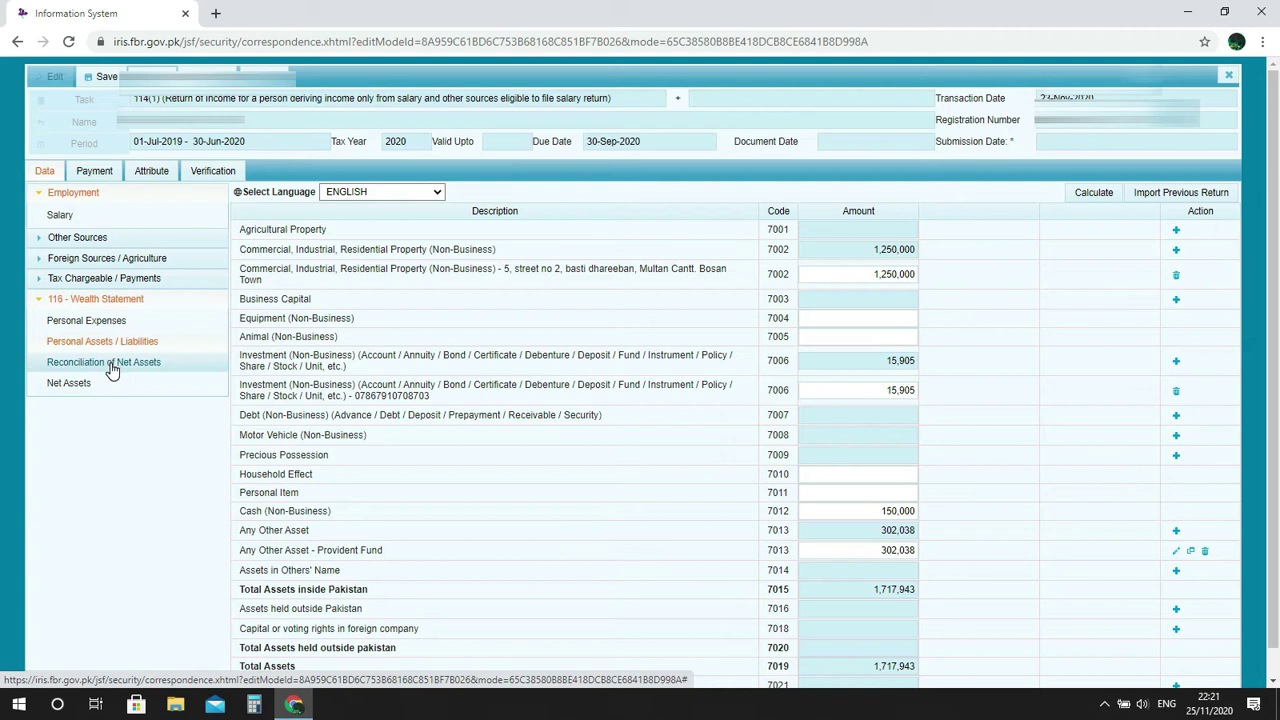
pyautogui.click(116, 368)
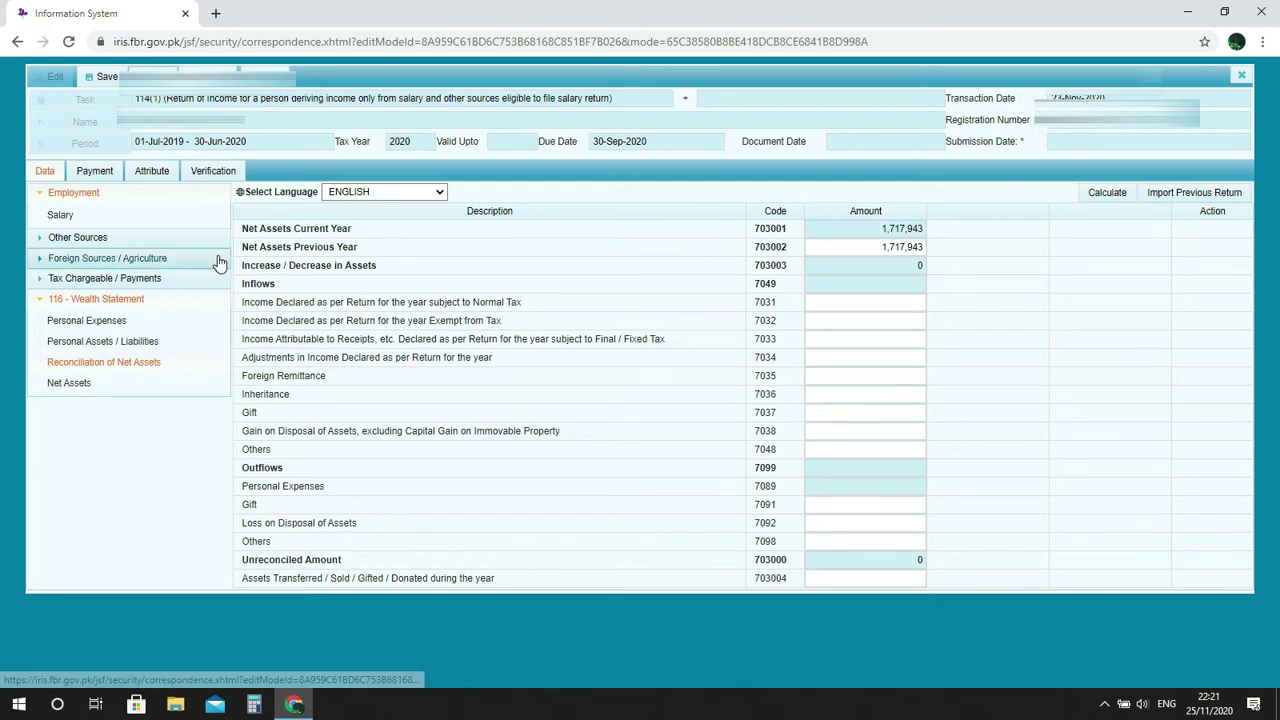
# Copy the 2,036,004 salary into code 7031 on Reconciliation of Net Assets and recalculate.
pyautogui.click(92, 212)
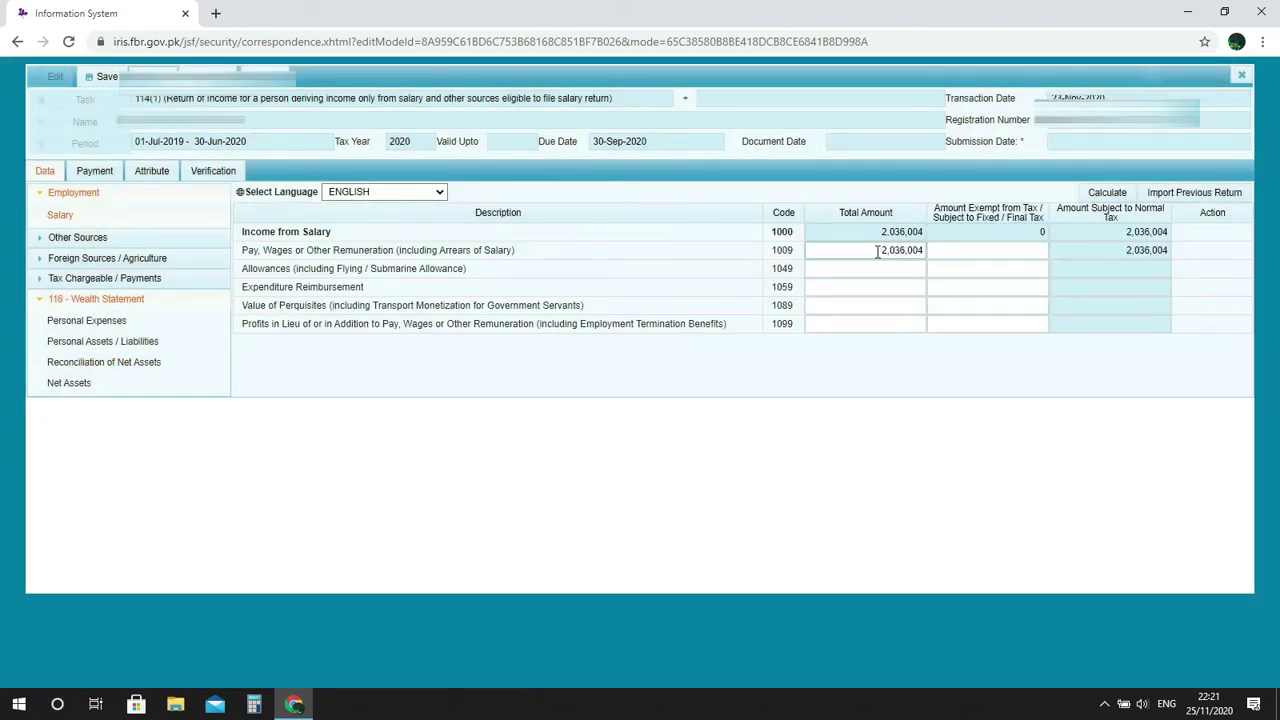
pyautogui.moveTo(877, 252); pyautogui.dragTo(928, 252)
pyautogui.hotkey('ctrl', 'c')
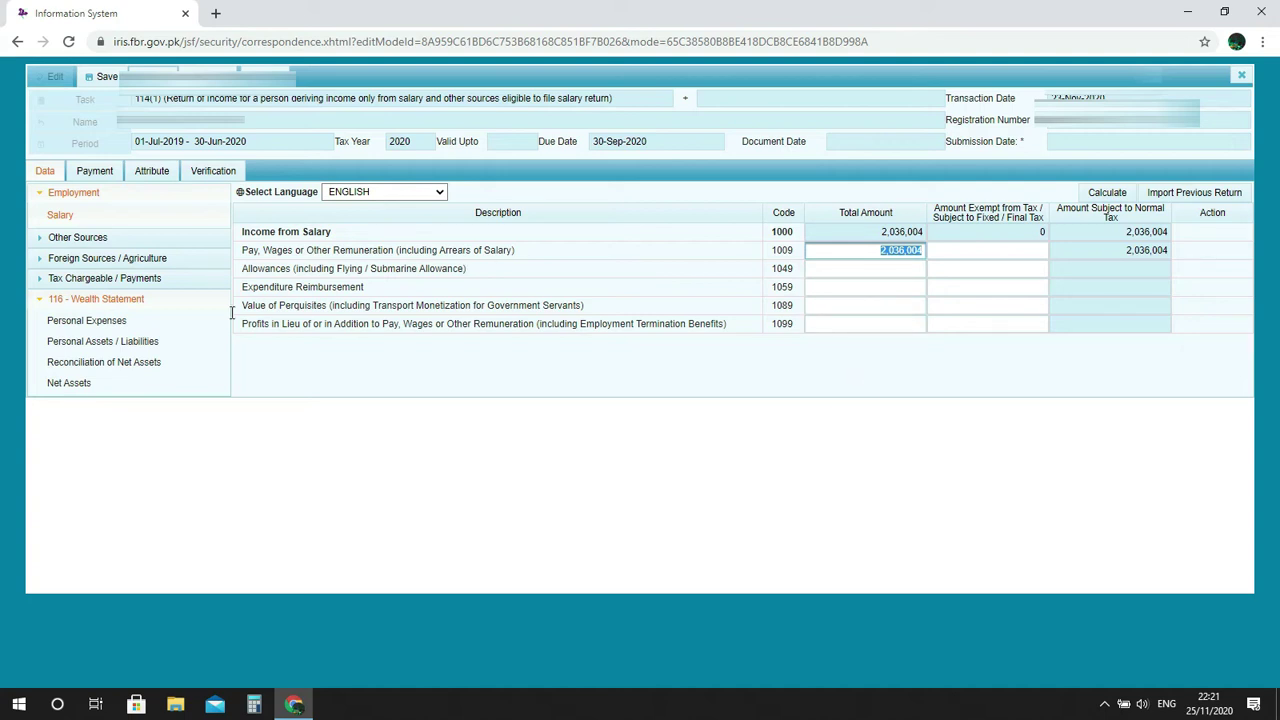
pyautogui.click(175, 366)
pyautogui.click(896, 301)
pyautogui.hotkey('ctrl', 'v')
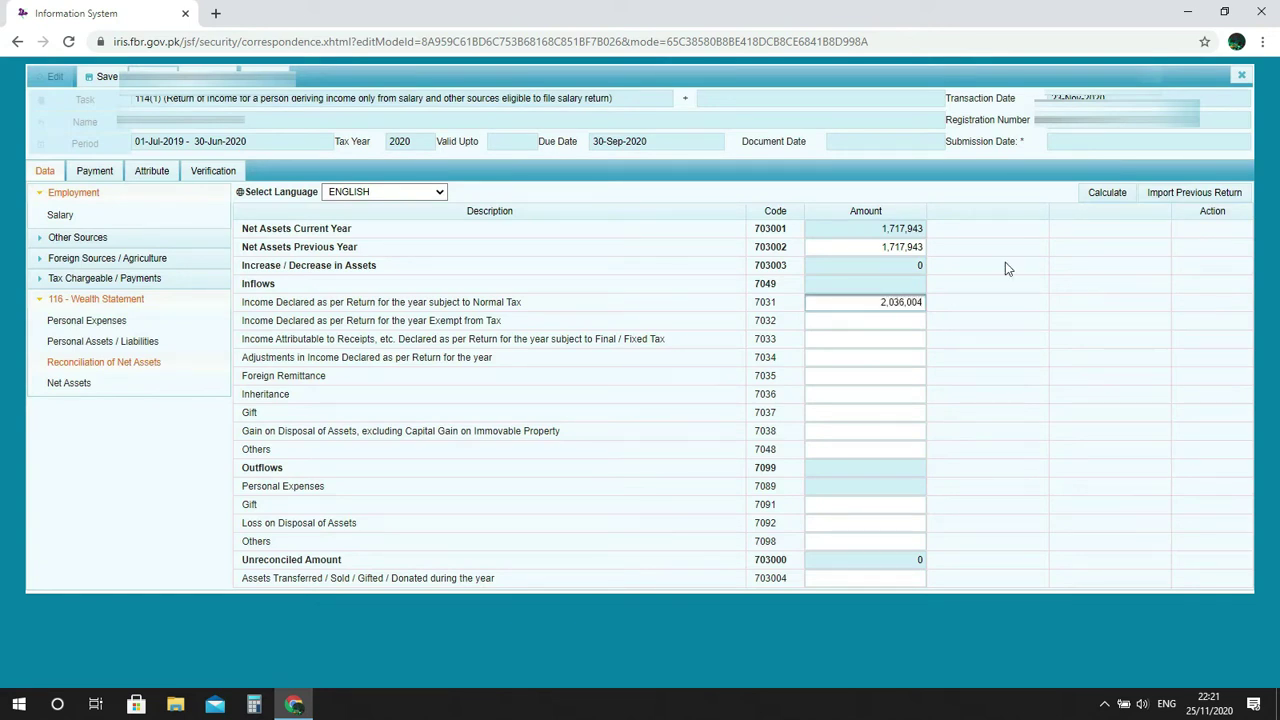
pyautogui.click(1105, 195)
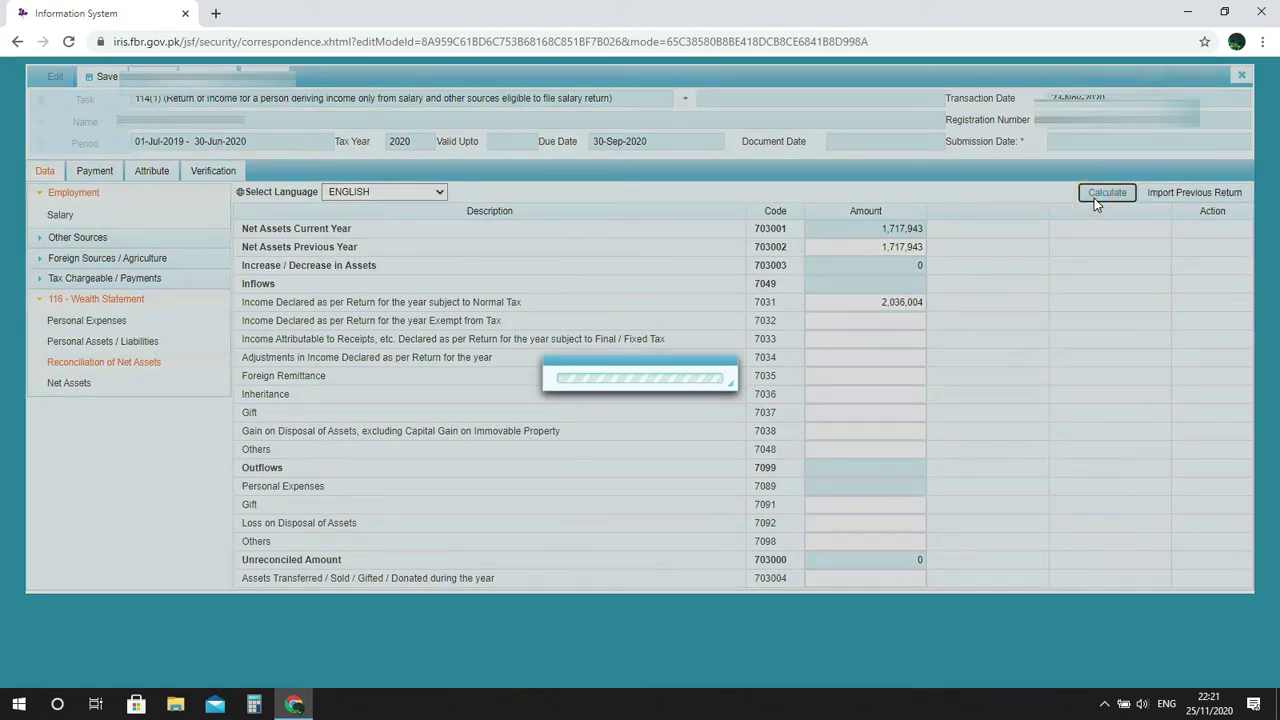
pyautogui.click(1105, 193)
pyautogui.click(1105, 193)
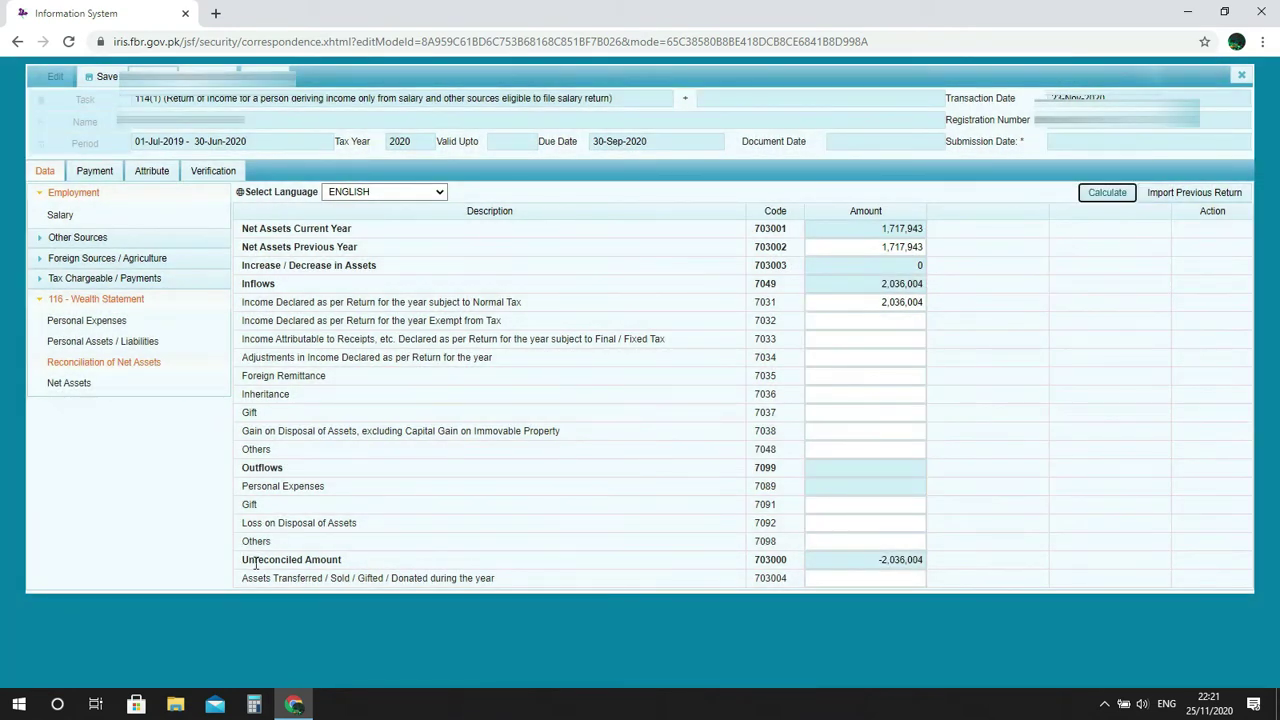
# Check the resulting -2,036,004 unreconciled amount against the 7031 income.
pyautogui.moveTo(346, 562); pyautogui.dragTo(244, 564)
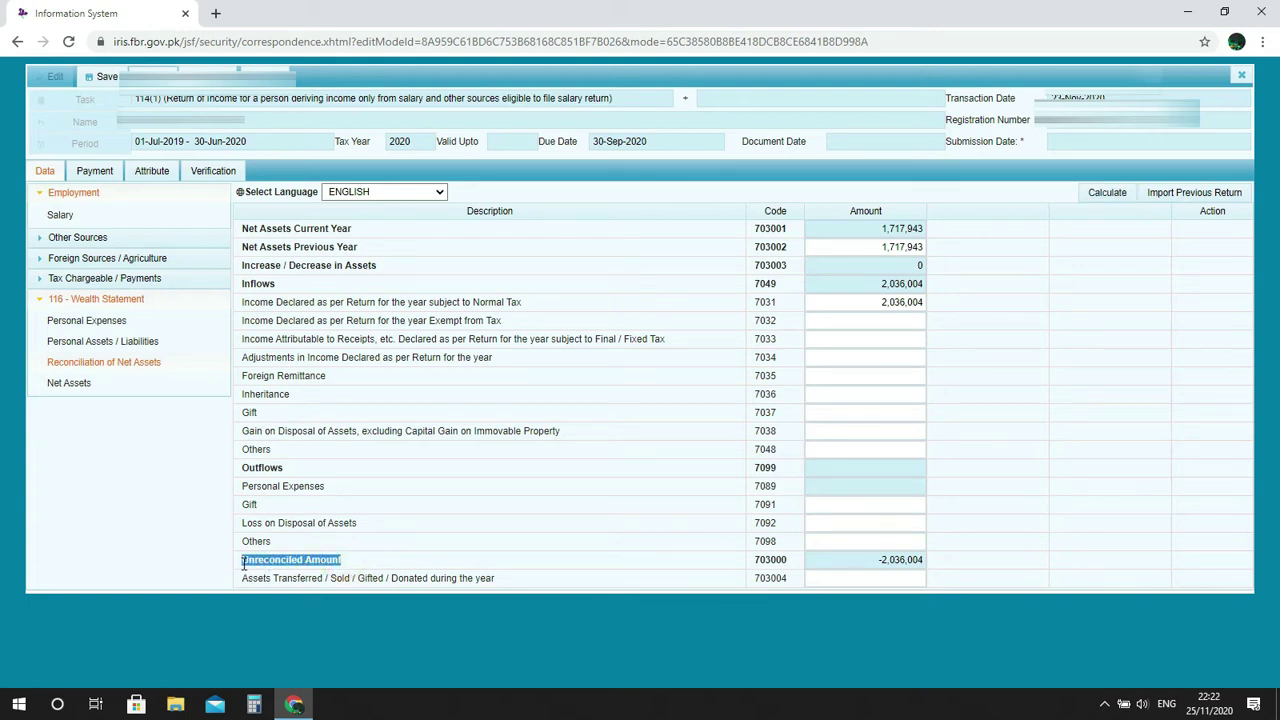
pyautogui.click(878, 301)
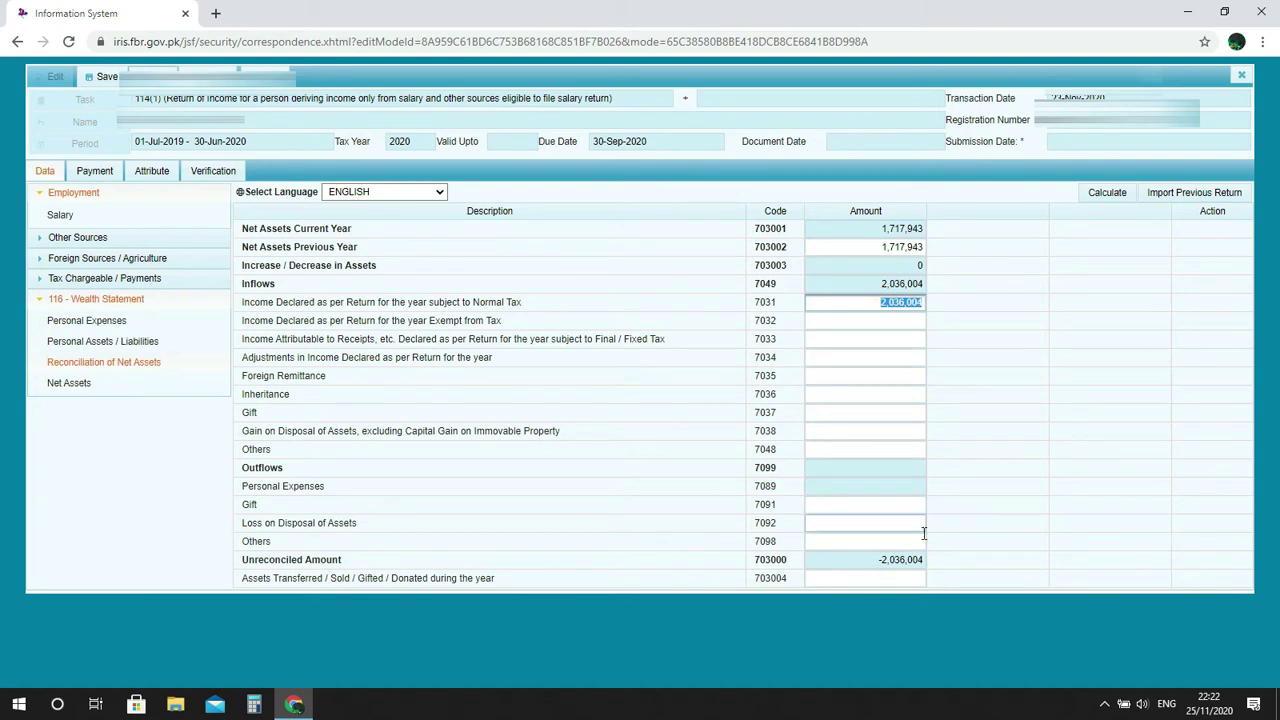
pyautogui.moveTo(872, 561); pyautogui.dragTo(930, 567)
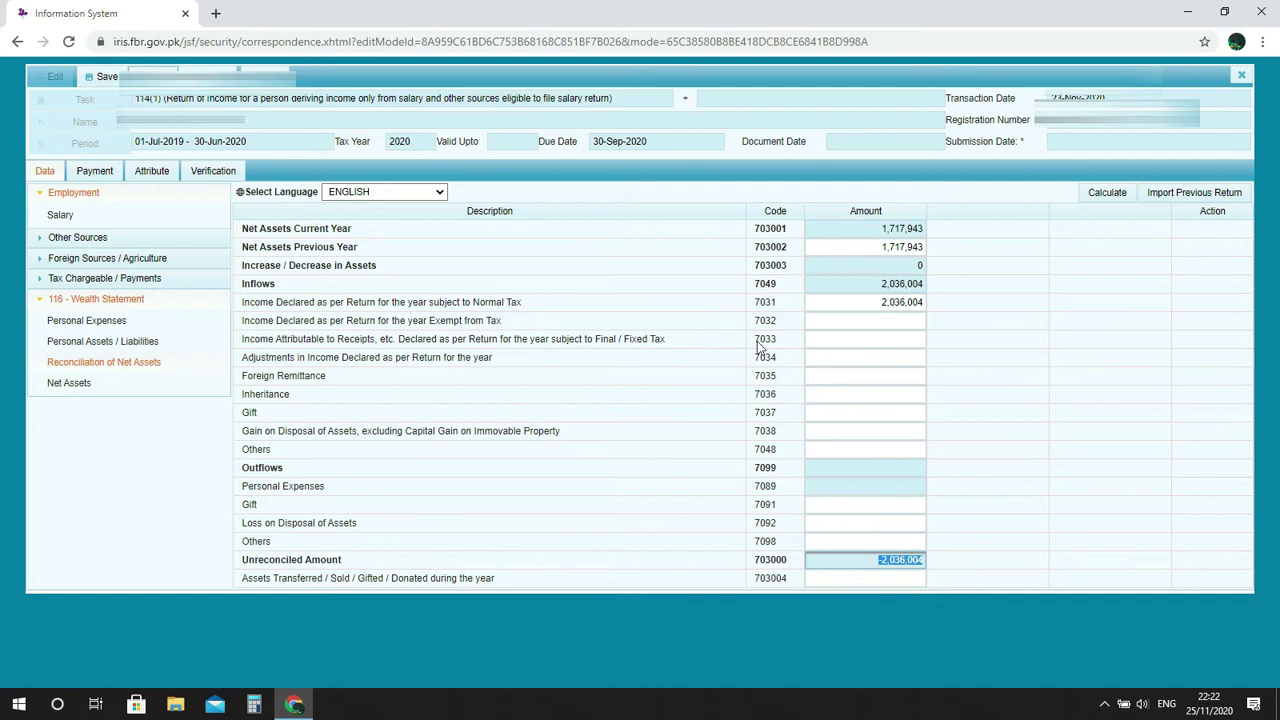
pyautogui.click(880, 566)
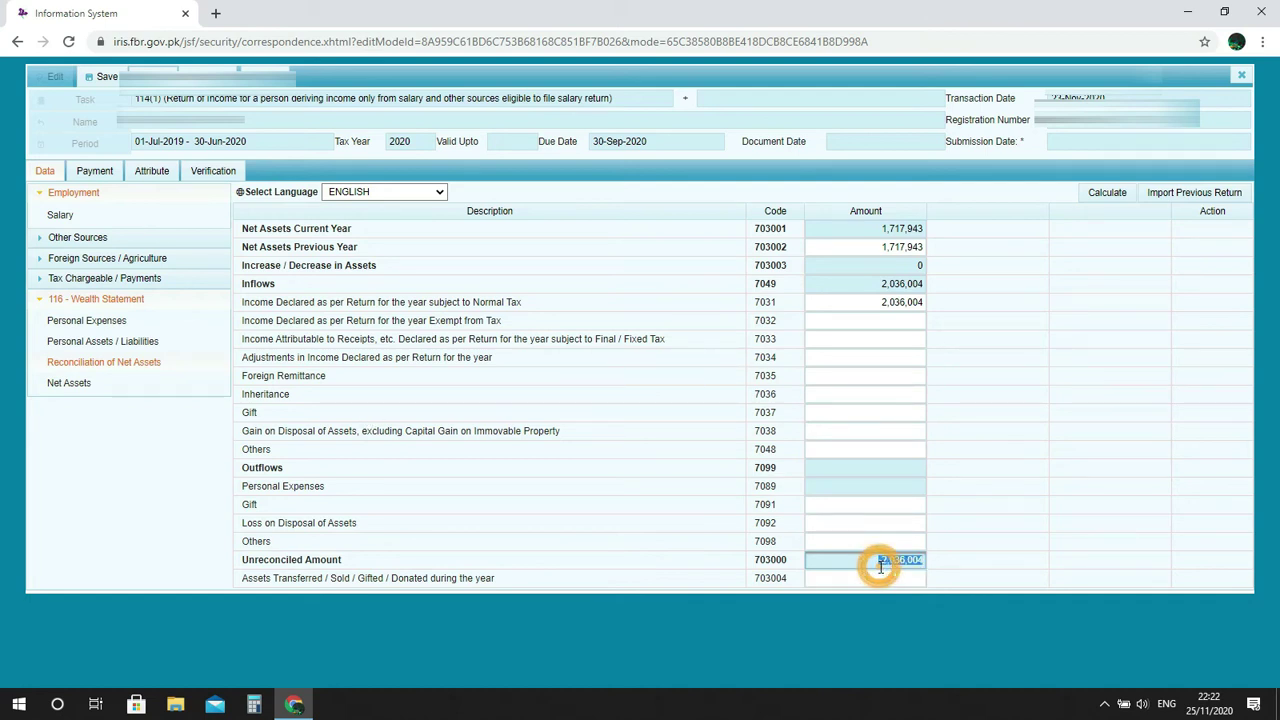
pyautogui.click(944, 562)
pyautogui.moveTo(880, 561); pyautogui.dragTo(925, 555)
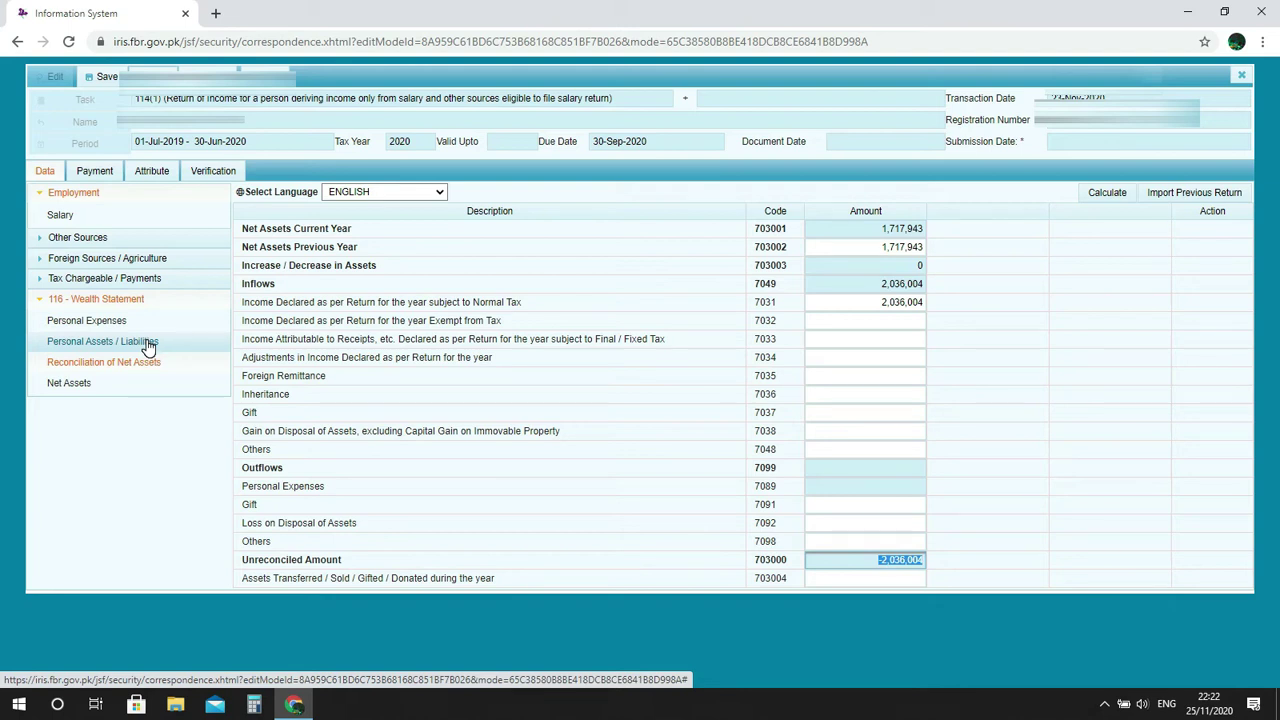
pyautogui.click(829, 438)
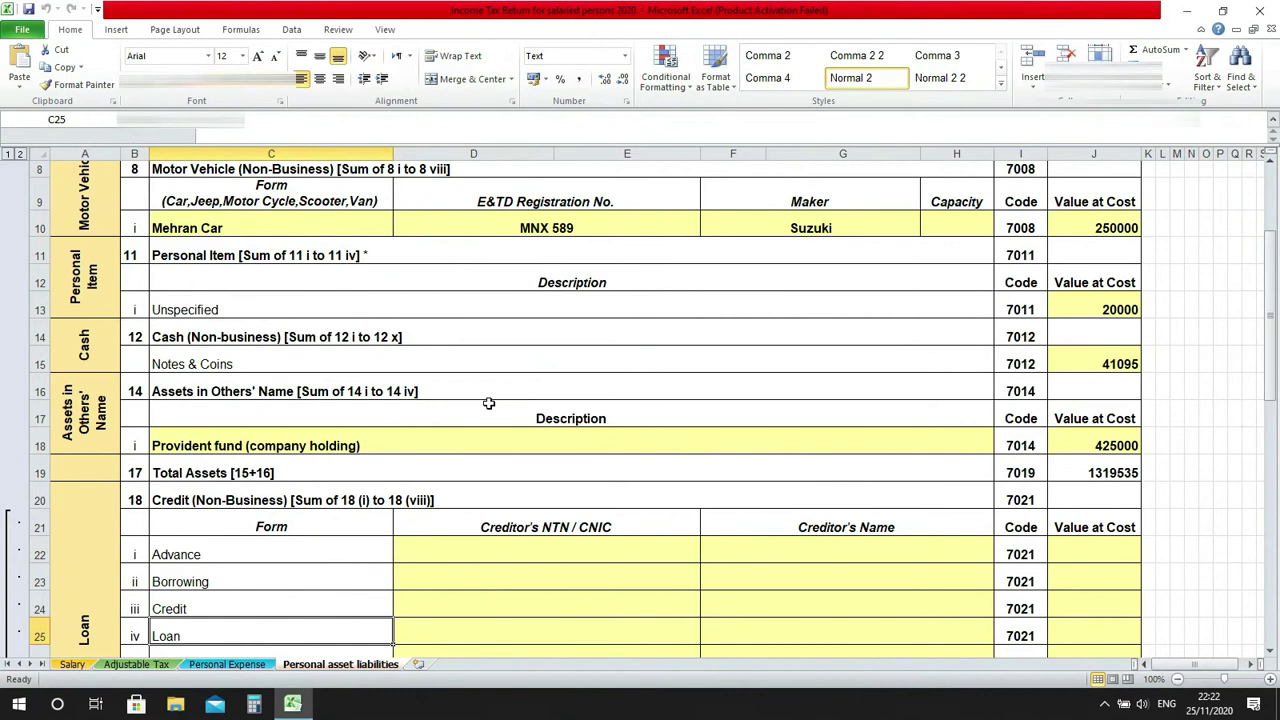
pyautogui.click(232, 664)
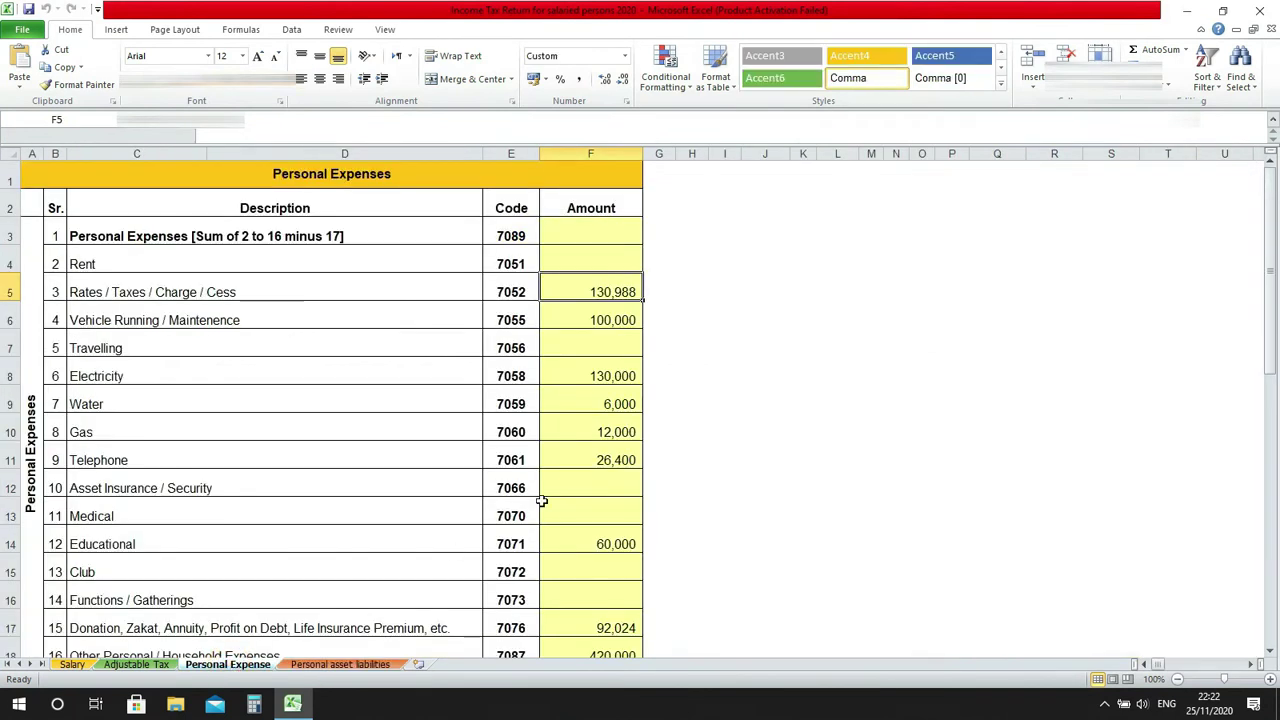
pyautogui.click(725, 400)
pyautogui.press('Down')
pyautogui.press('Down')
pyautogui.press('Down')
pyautogui.press('Down')
pyautogui.press('Down')
pyautogui.press('Down')
pyautogui.press('Down')
pyautogui.press('Down')
pyautogui.press('Down')
pyautogui.press('Down')
pyautogui.press('Down')
pyautogui.press('Down')
pyautogui.press('Down')
pyautogui.press('Down')
pyautogui.press('Down')
pyautogui.press('Down')
pyautogui.press('Down')
pyautogui.press('Down')
pyautogui.press('Up')
pyautogui.press('Up')
pyautogui.press('Up')
pyautogui.press('Up')
pyautogui.press('Up')
pyautogui.press('Up')
pyautogui.press('Up')
pyautogui.press('Up')
pyautogui.press('Up')
pyautogui.press('Up')
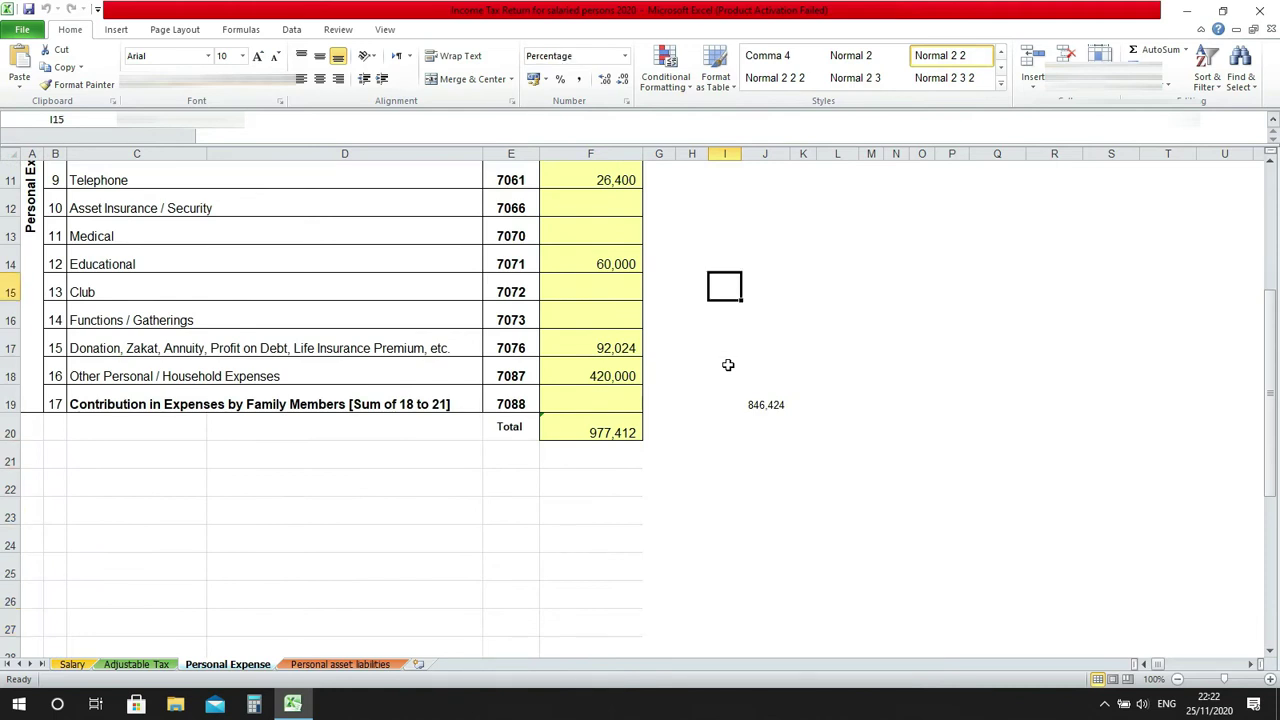
pyautogui.hotkey('ctrl', 'Up')
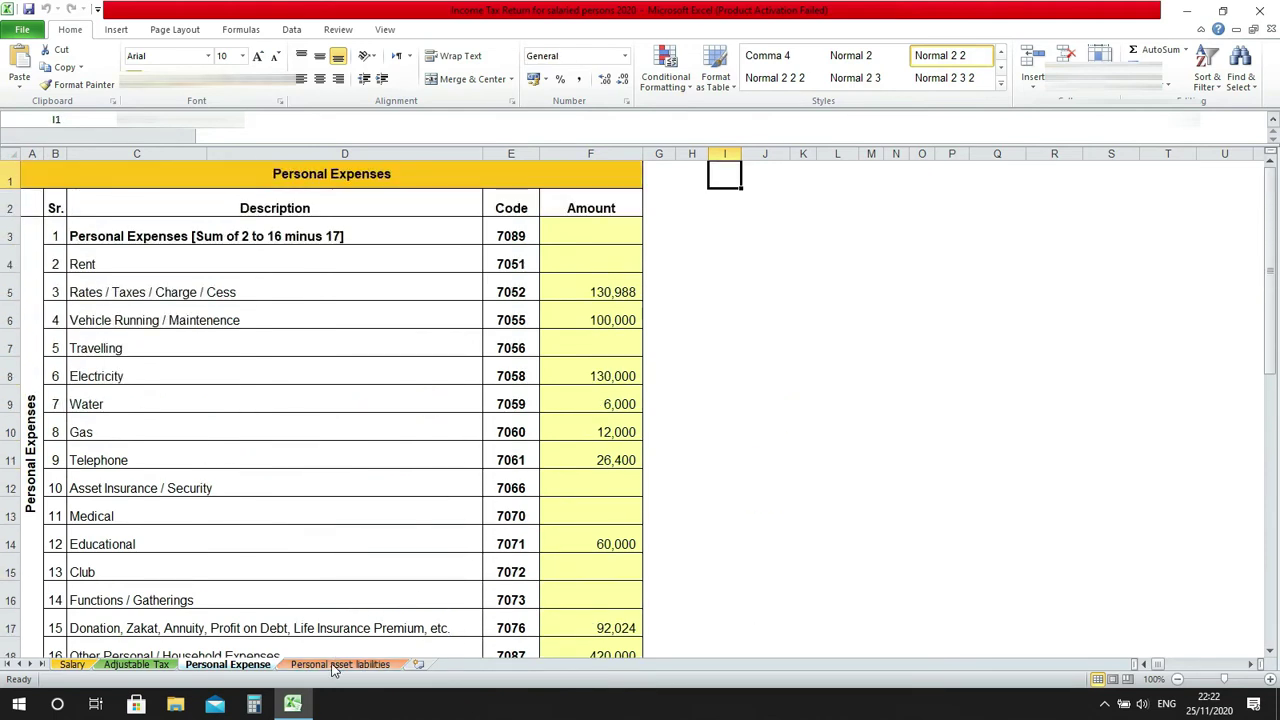
pyautogui.click(337, 664)
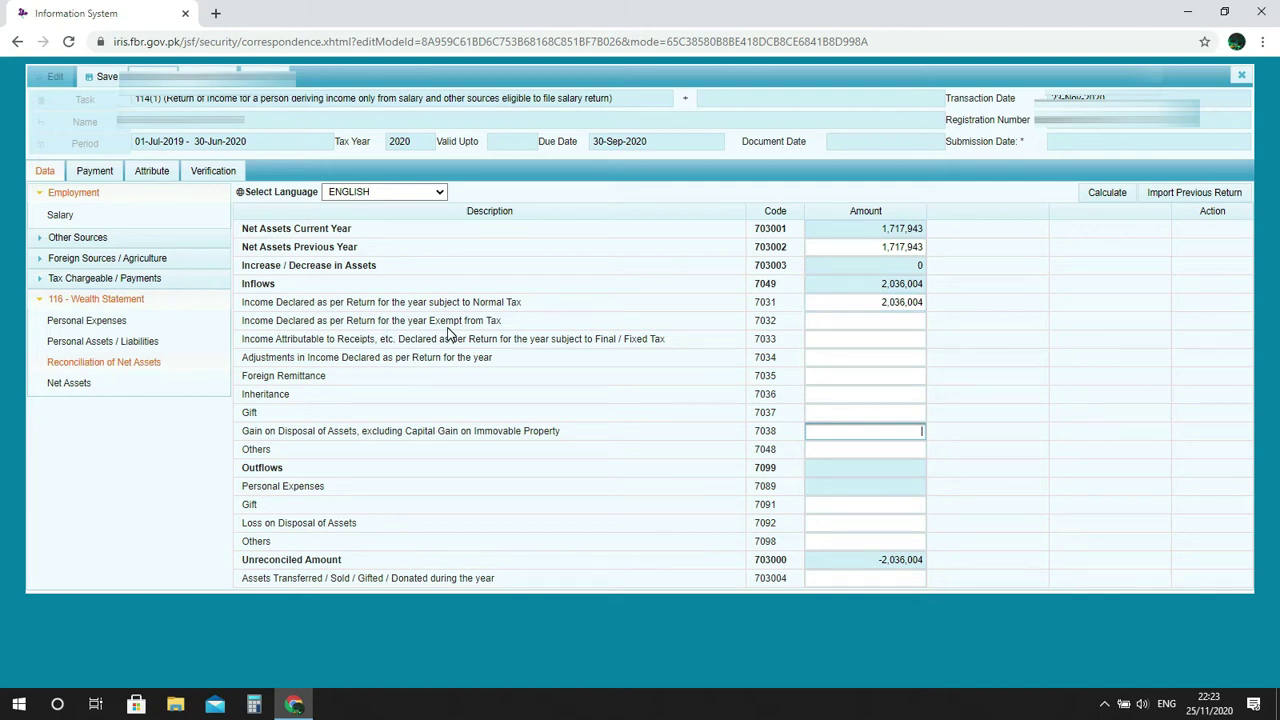
# Revisit Salary and the 7032 reconciliation field, then open the empty Personal Expenses (7089) table.
pyautogui.click(891, 318)
pyautogui.click(62, 215)
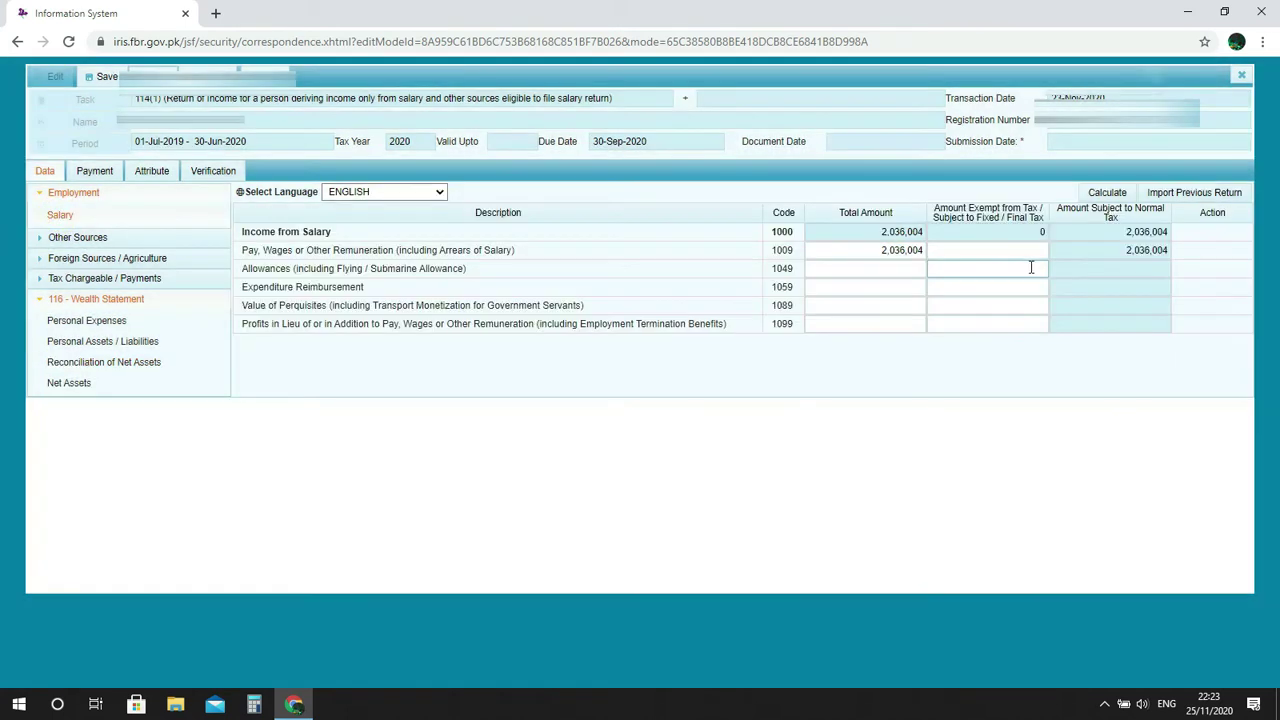
pyautogui.click(155, 366)
pyautogui.click(871, 319)
pyautogui.click(1074, 332)
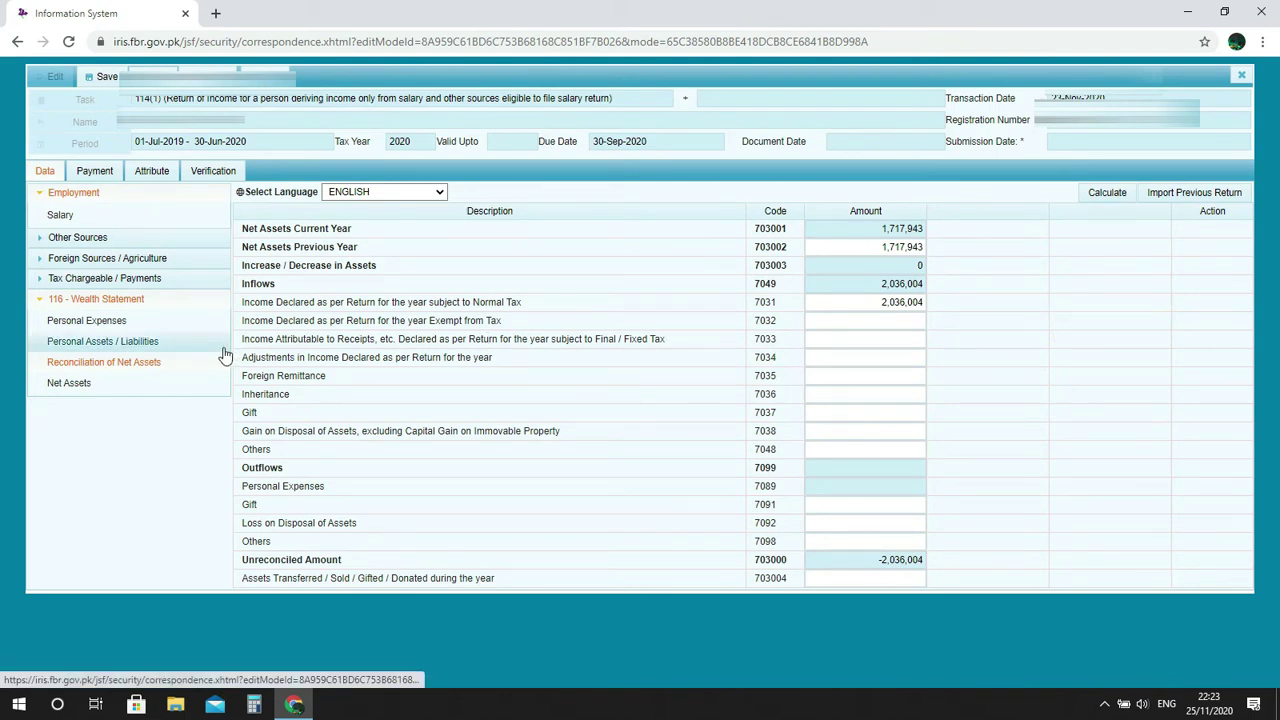
pyautogui.click(152, 327)
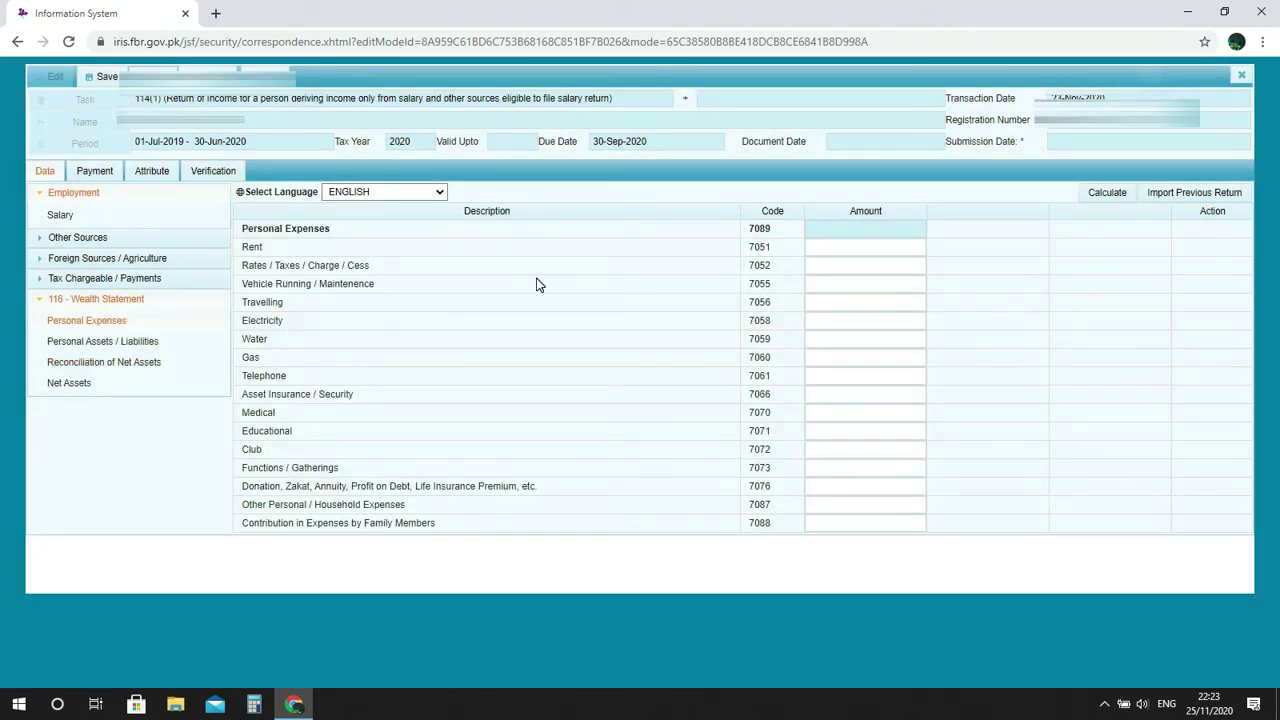
pyautogui.click(877, 247)
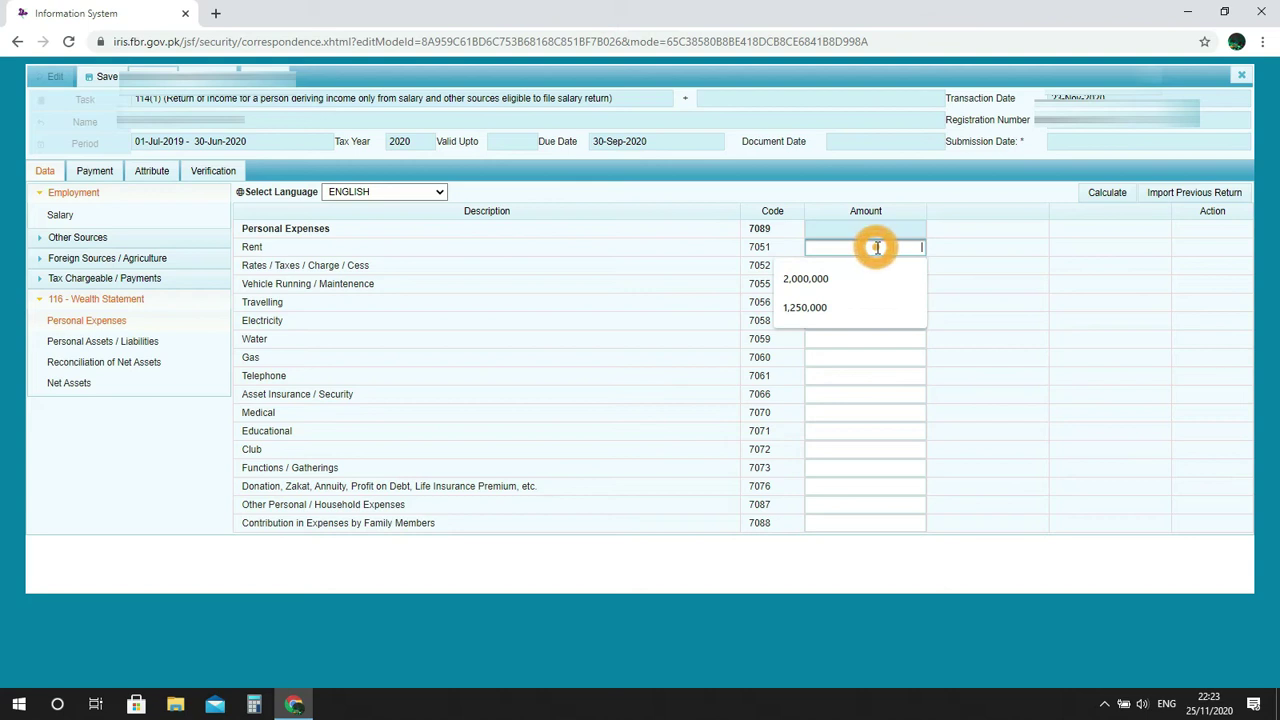
pyautogui.click(989, 260)
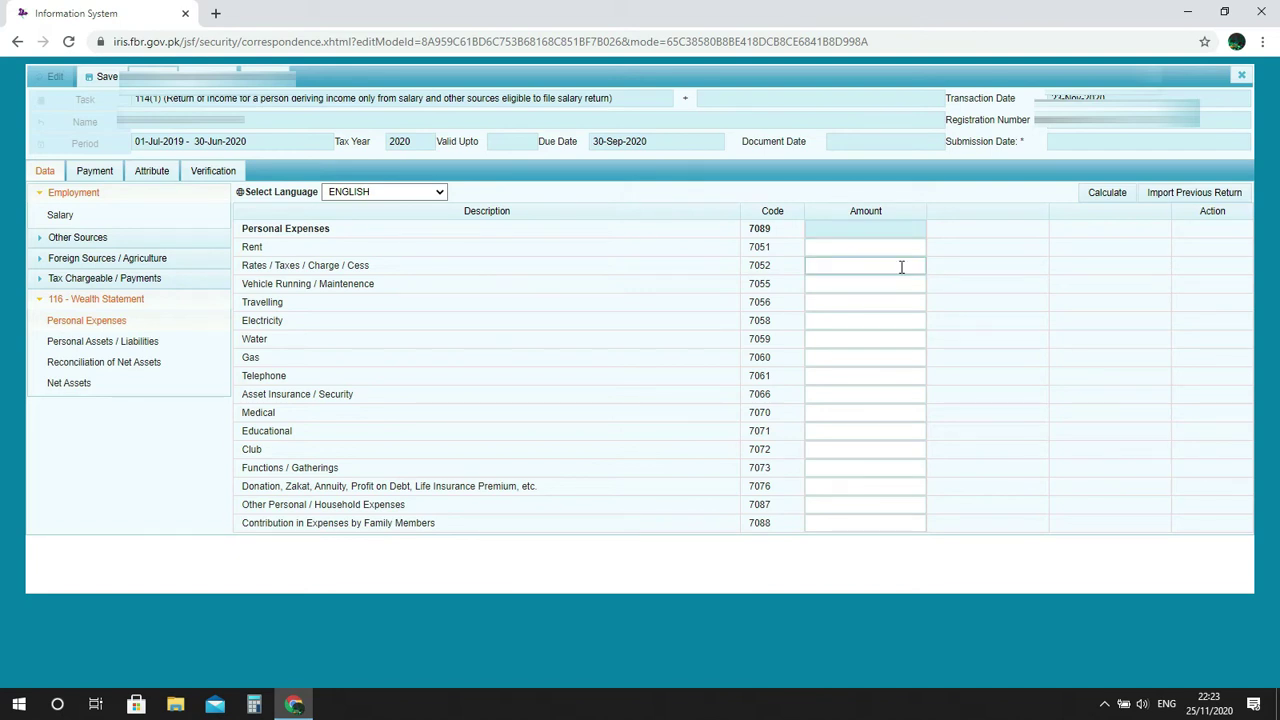
# Copy the 130,988 tax collected amount from the Adjustable Tax table.
pyautogui.click(100, 279)
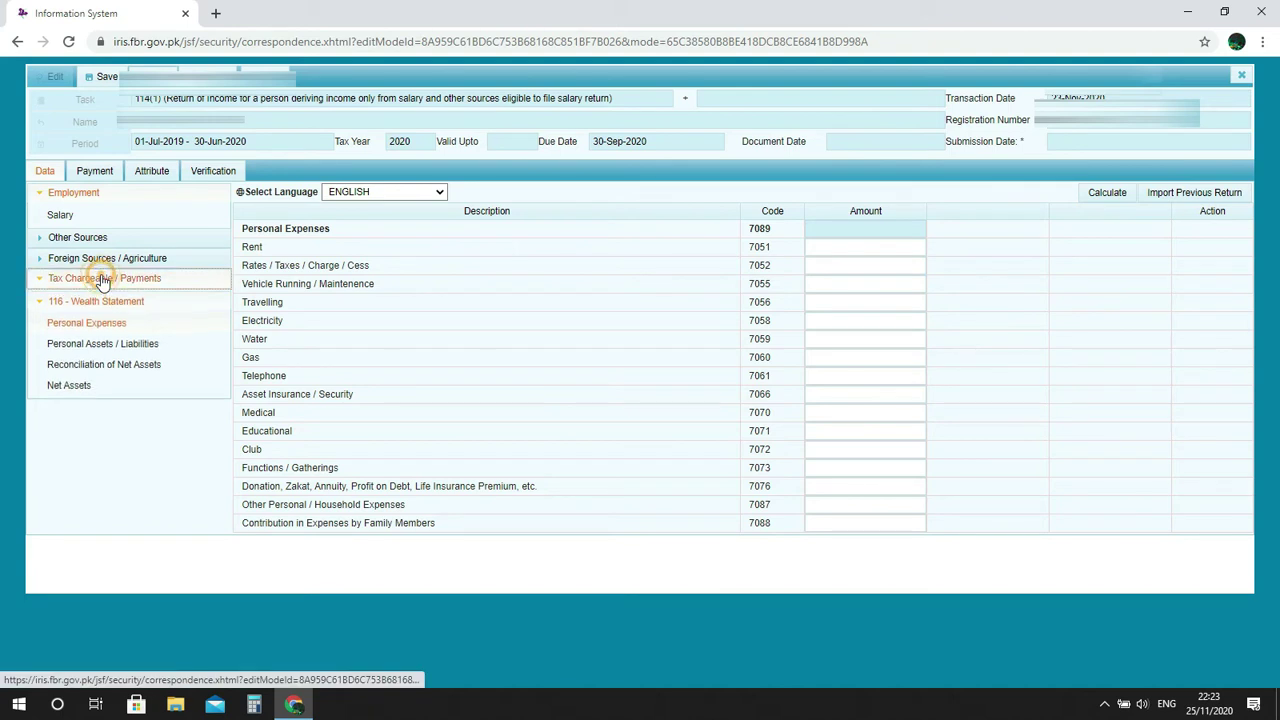
pyautogui.click(74, 368)
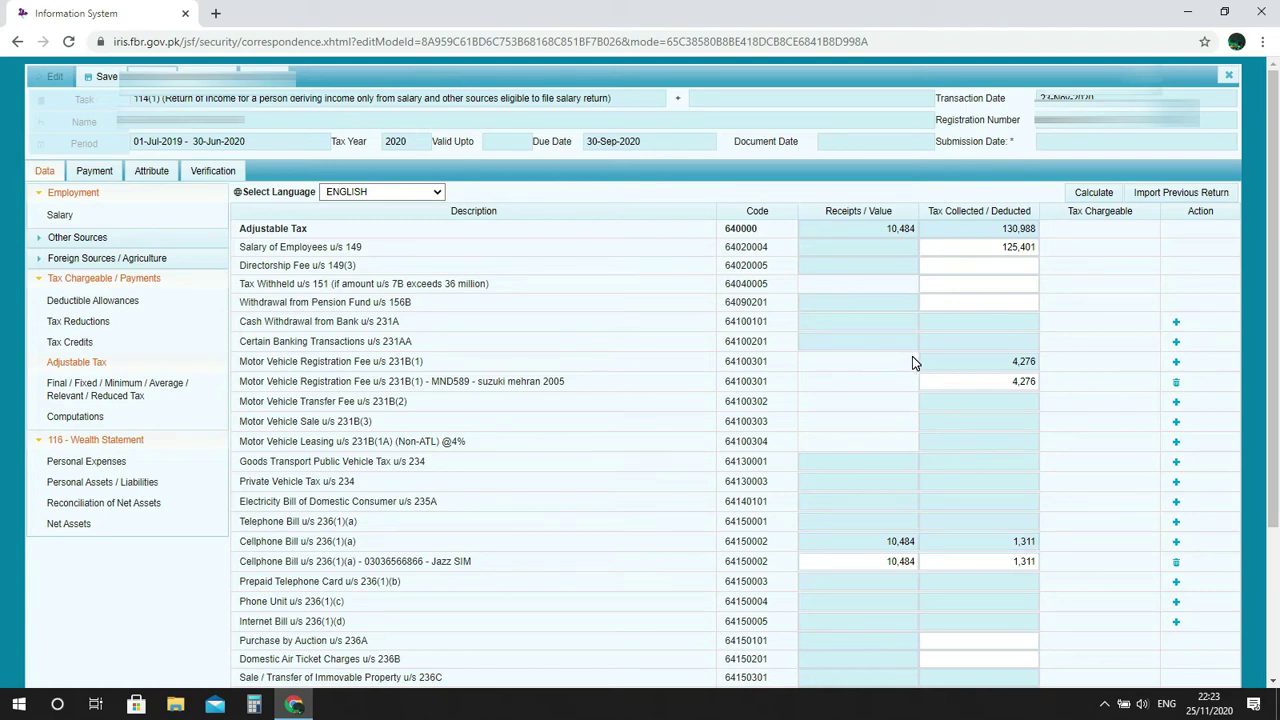
pyautogui.scroll(-2, 912, 356)
pyautogui.scroll(2, 912, 357)
pyautogui.moveTo(1002, 228); pyautogui.dragTo(1036, 229)
pyautogui.hotkey('ctrl', 'c')
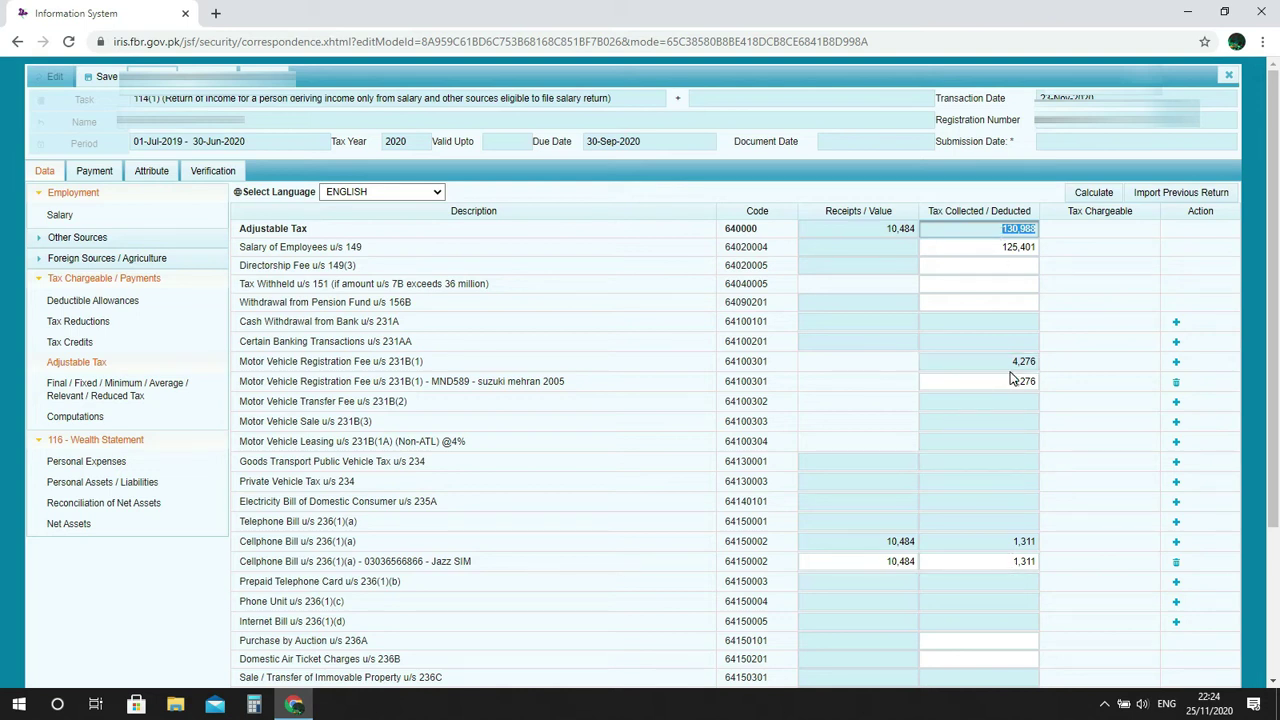
# Paste 130,988 as Rates / Taxes / Charge / Cess (7052) and recalculate Personal Expenses.
pyautogui.click(114, 467)
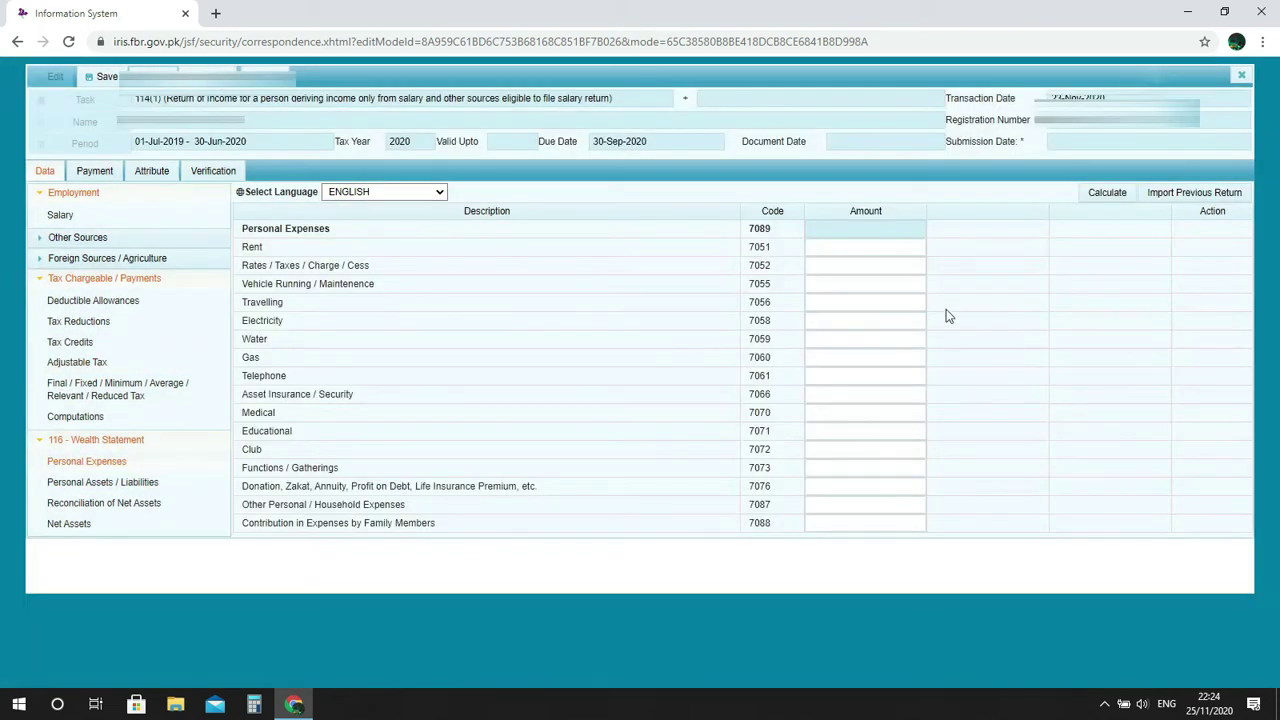
pyautogui.click(903, 267)
pyautogui.hotkey('ctrl', 'v')
pyautogui.click(1107, 194)
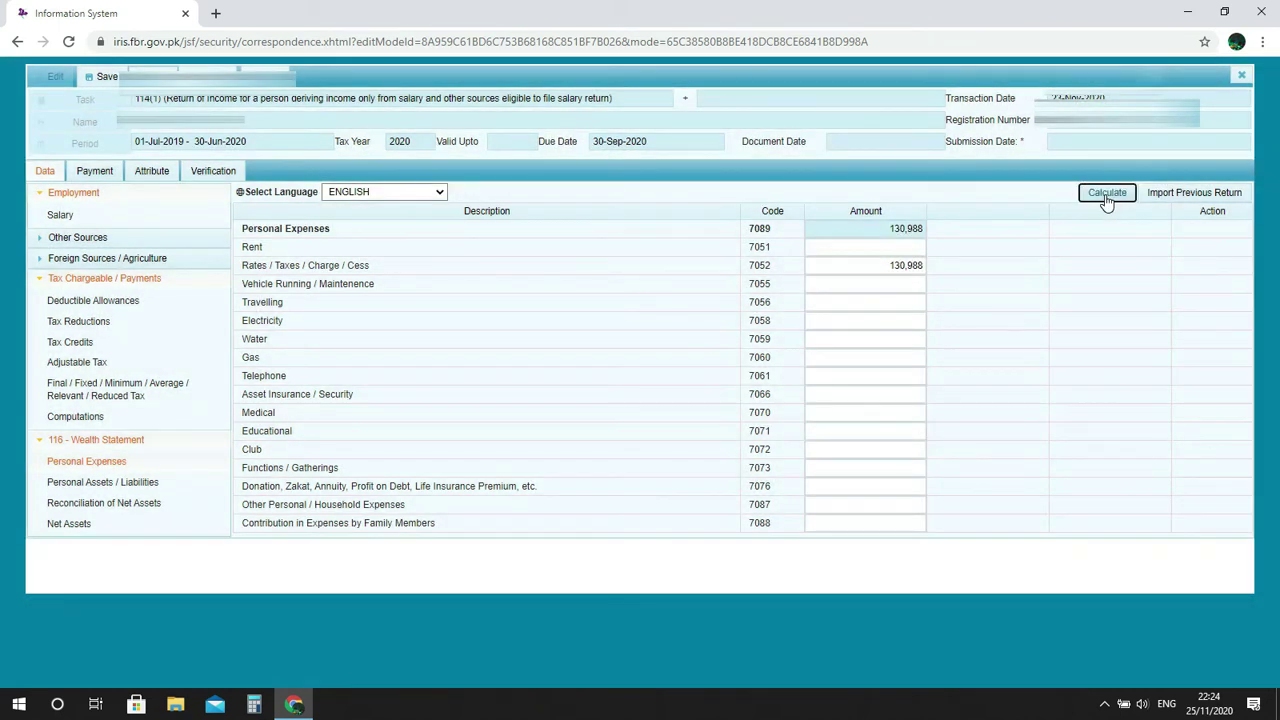
pyautogui.click(1106, 196)
pyautogui.click(892, 280)
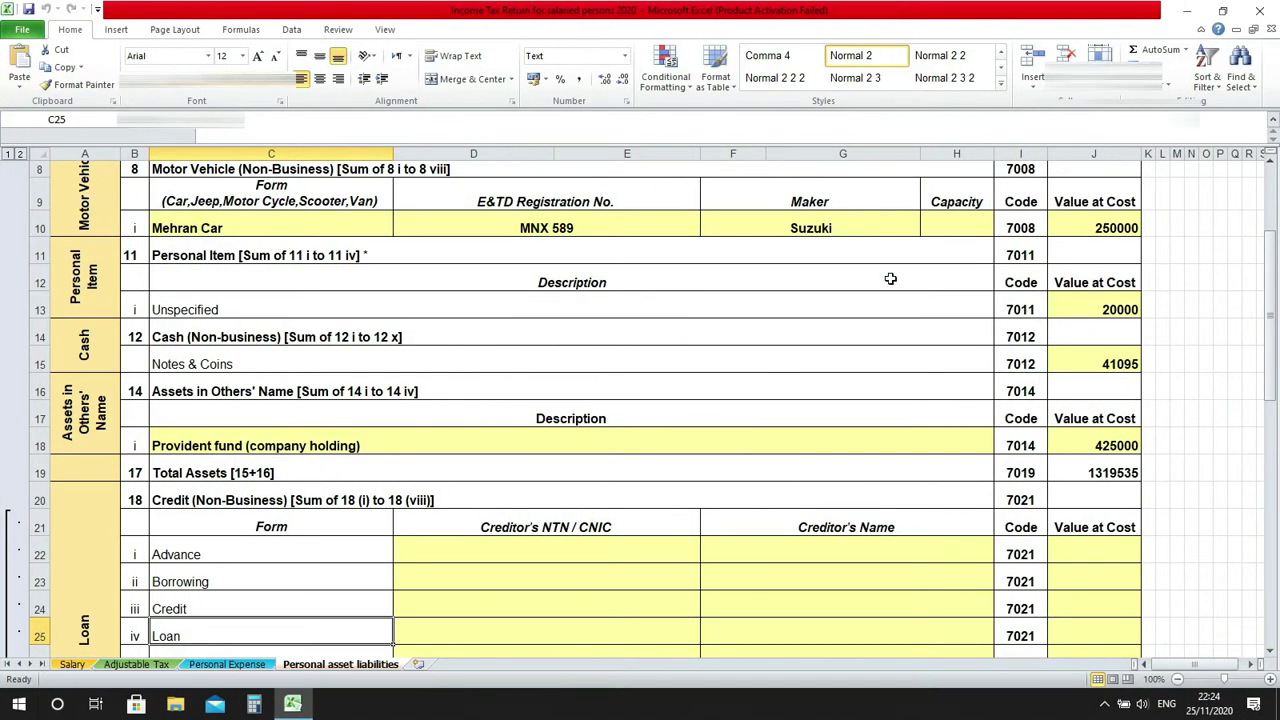
# Read Vehicle Running from the Excel Personal Expense sheet and recalculate with 100,000.
pyautogui.click(210, 665)
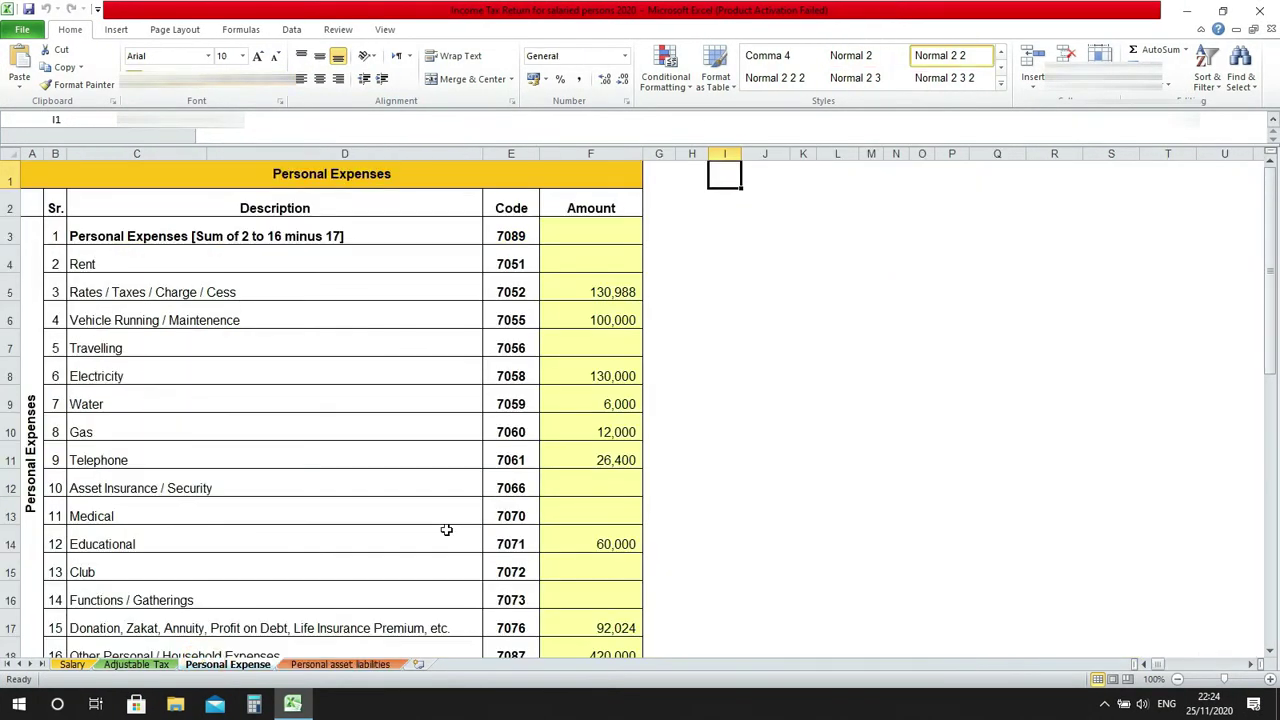
pyautogui.click(609, 300)
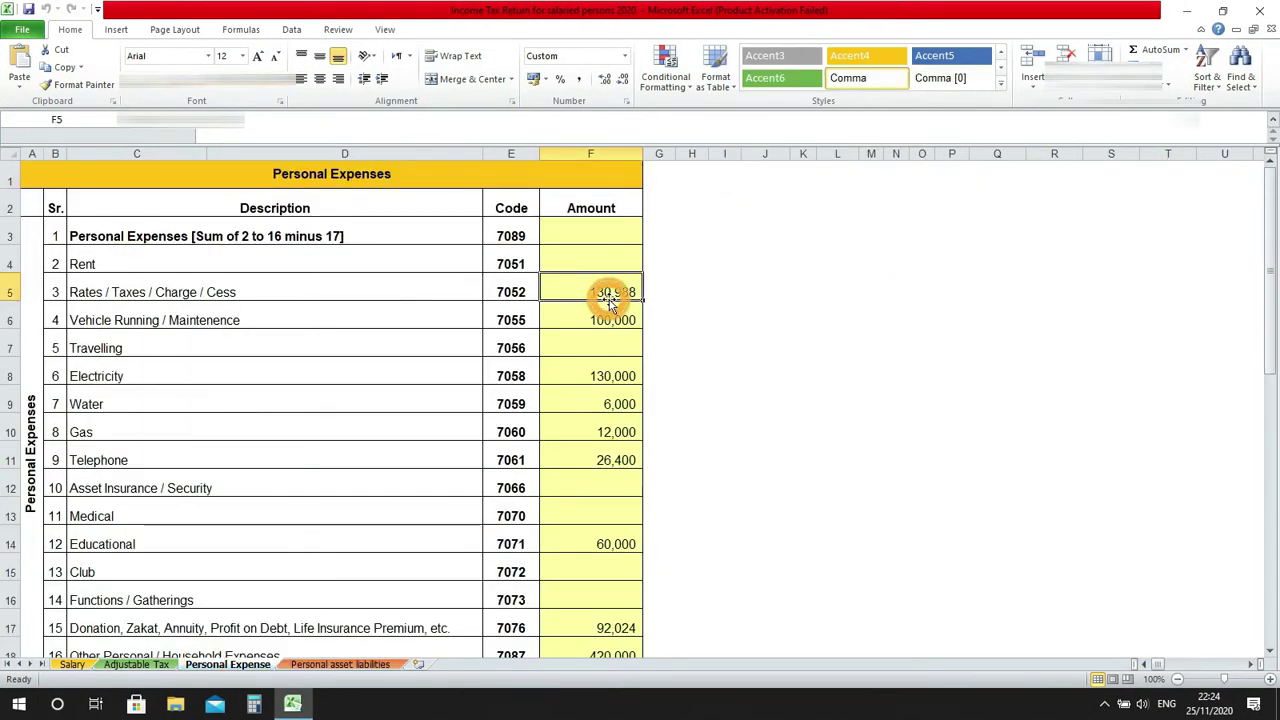
pyautogui.click(612, 320)
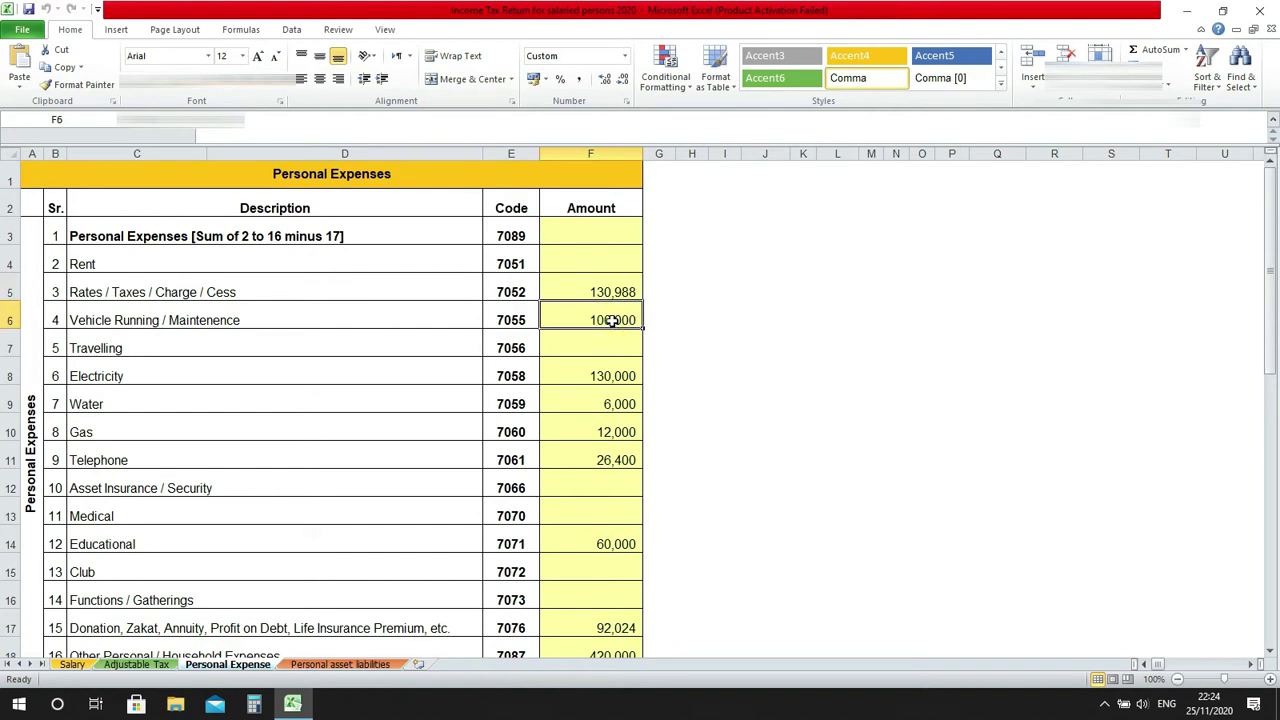
pyautogui.press('ctrl+super+Right')
pyautogui.press('ctrl+super+Left')
pyautogui.press('ctrl+super+Left')
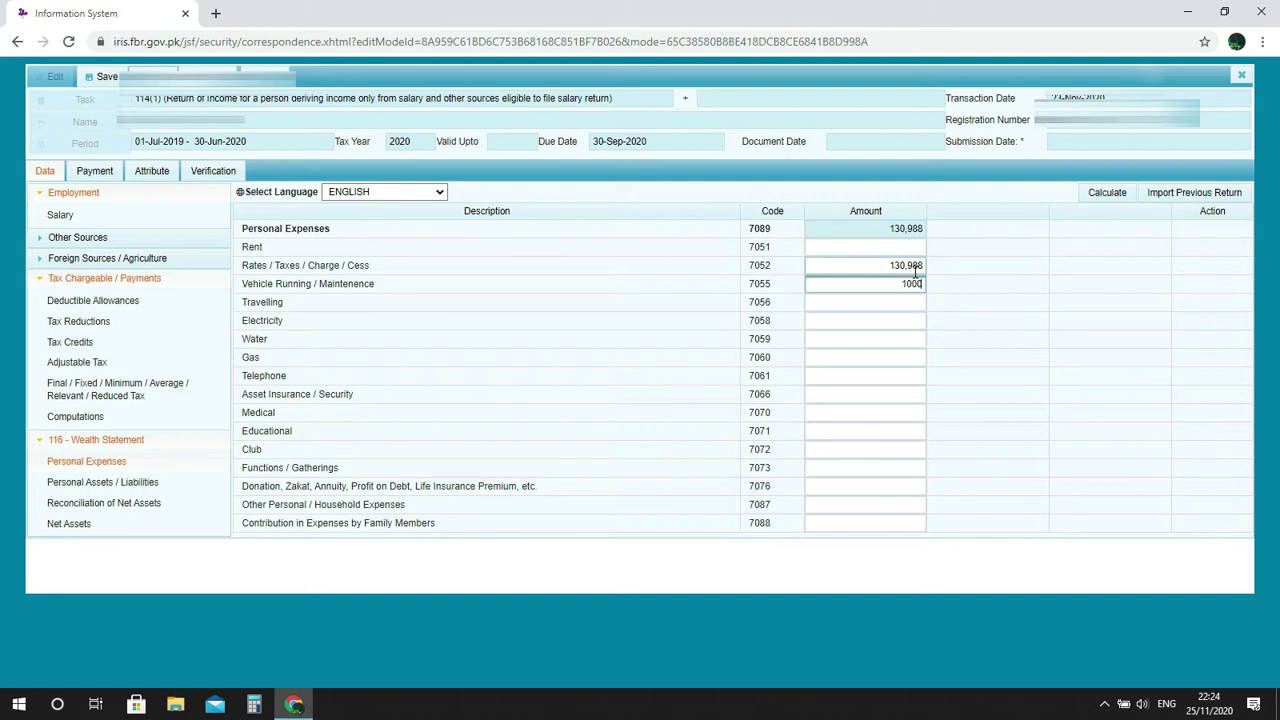
pyautogui.click(1115, 193)
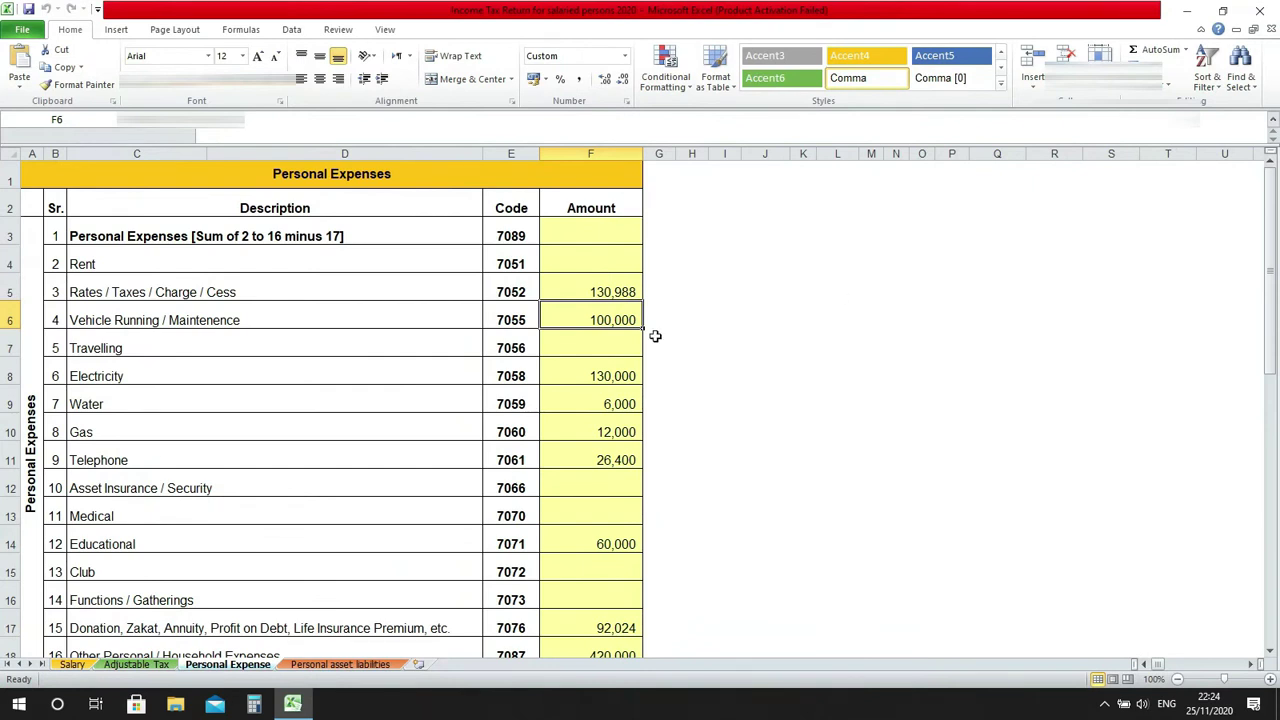
# Enter Electricity as 130,000 and recalculate.
pyautogui.click(612, 375)
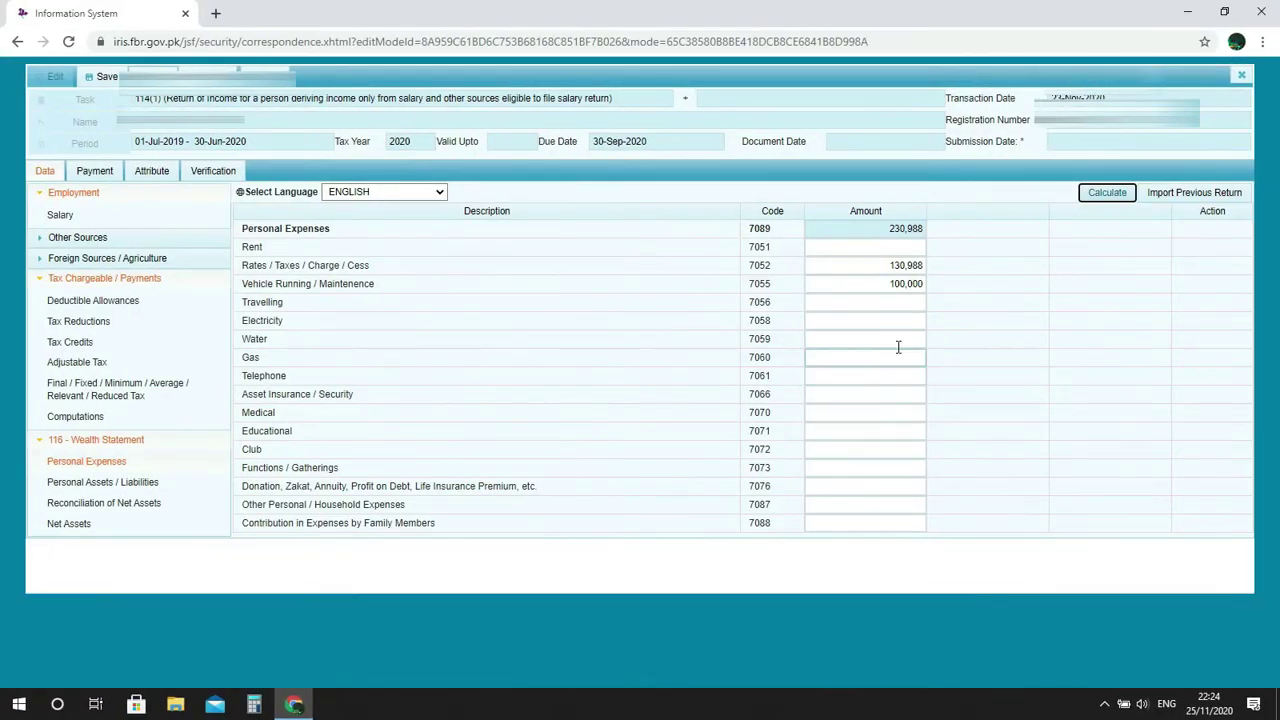
pyautogui.click(901, 327)
pyautogui.click(958, 318)
pyautogui.click(911, 318)
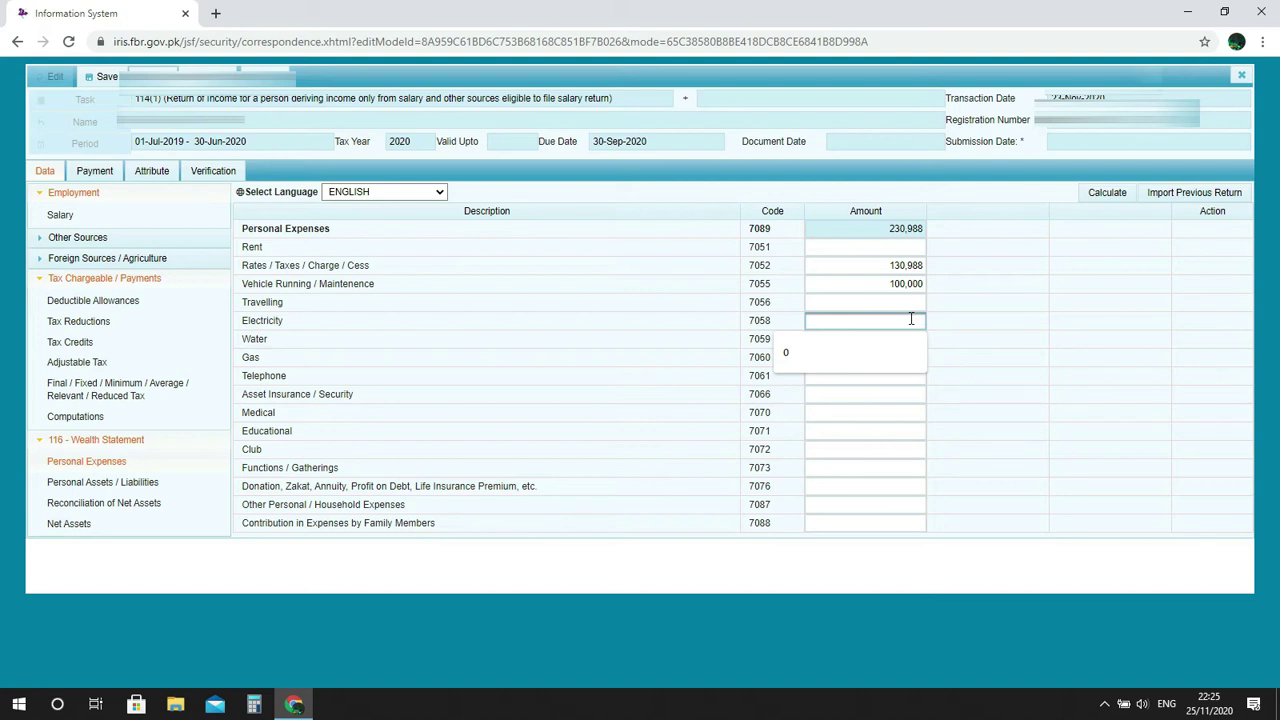
pyautogui.write('120,000')
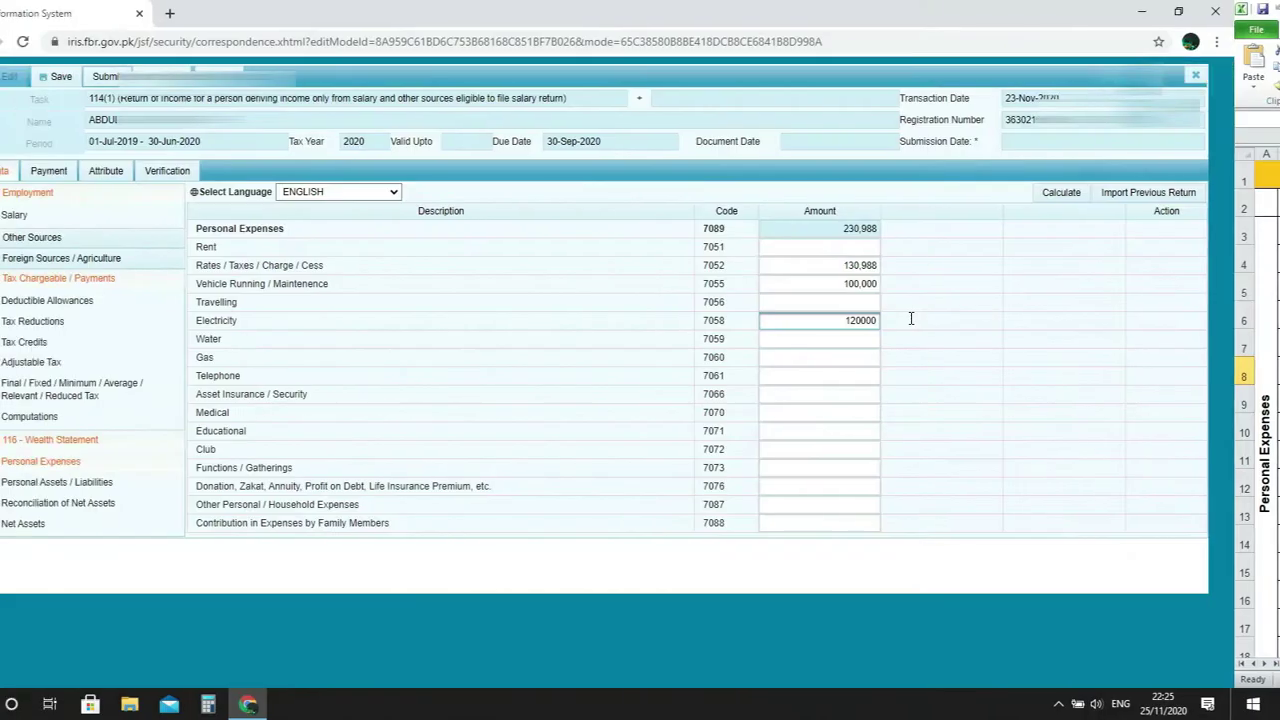
pyautogui.doubleClick(858, 320)
pyautogui.write('130000')
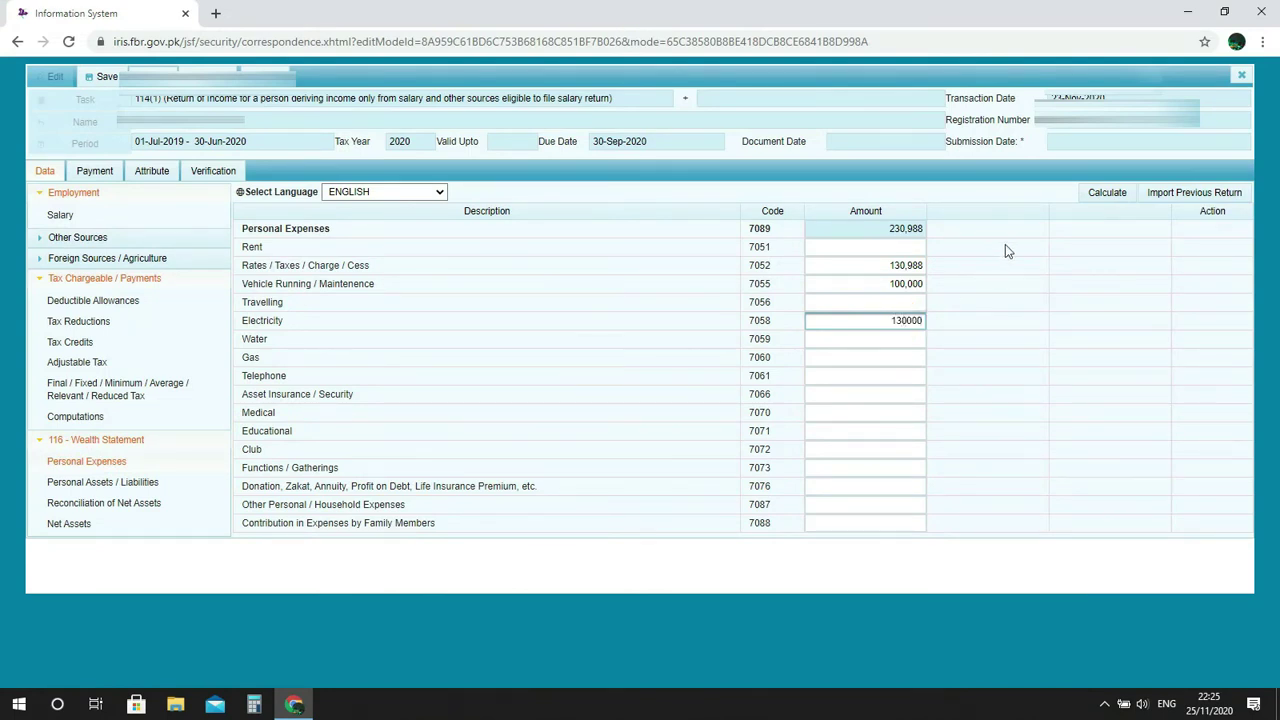
pyautogui.click(1103, 192)
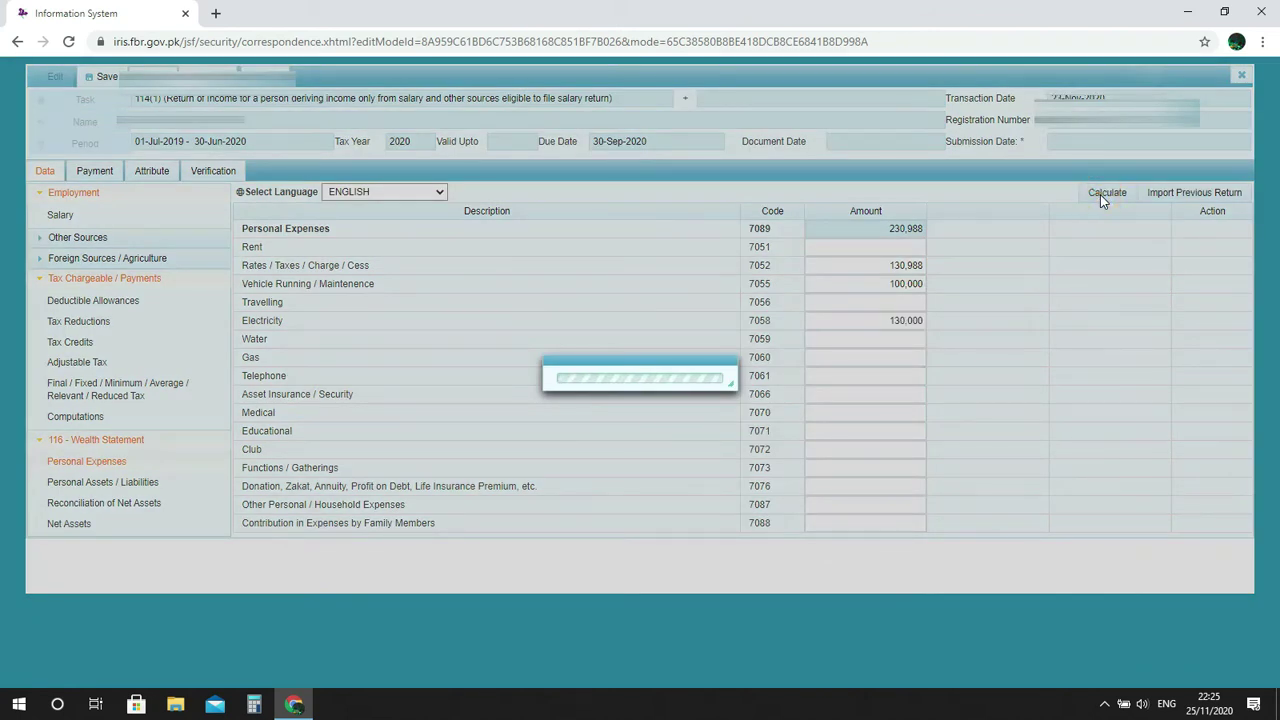
# Enter Water 6,000 and Gas 12,000, recalculating after each.
pyautogui.hotkey('alt', 'Tab')
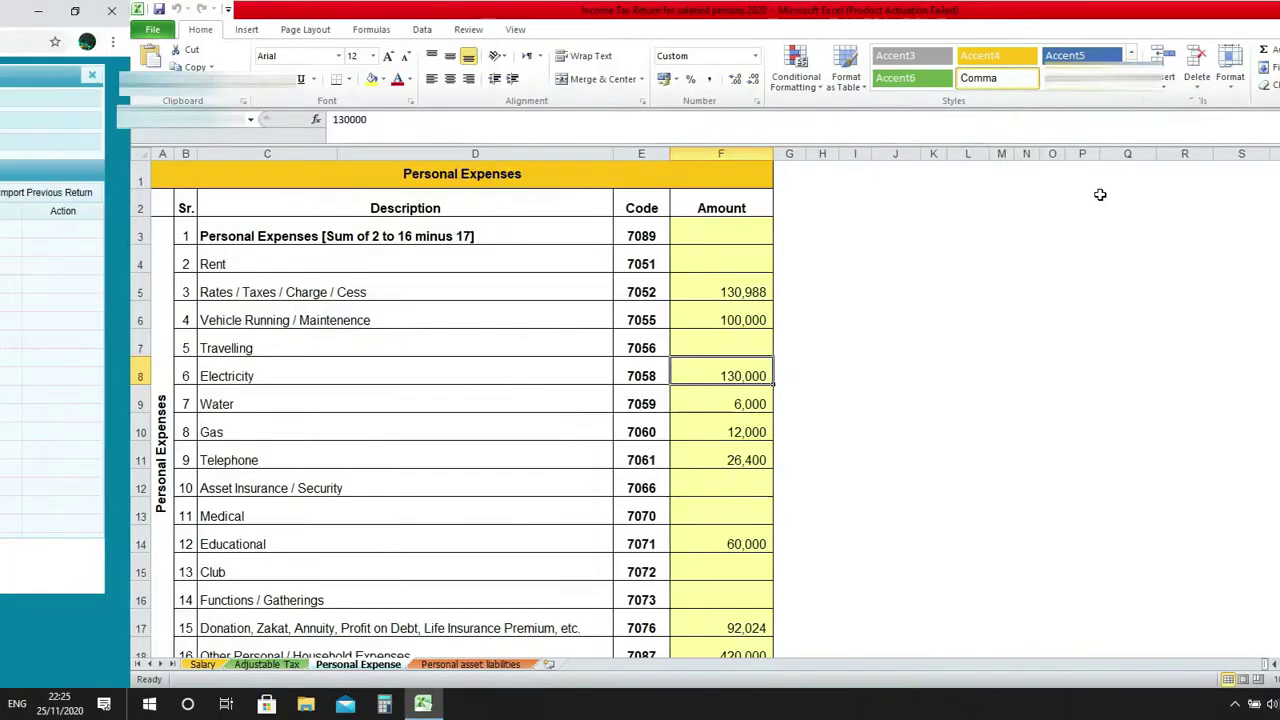
pyautogui.hotkey('alt', 'Tab')
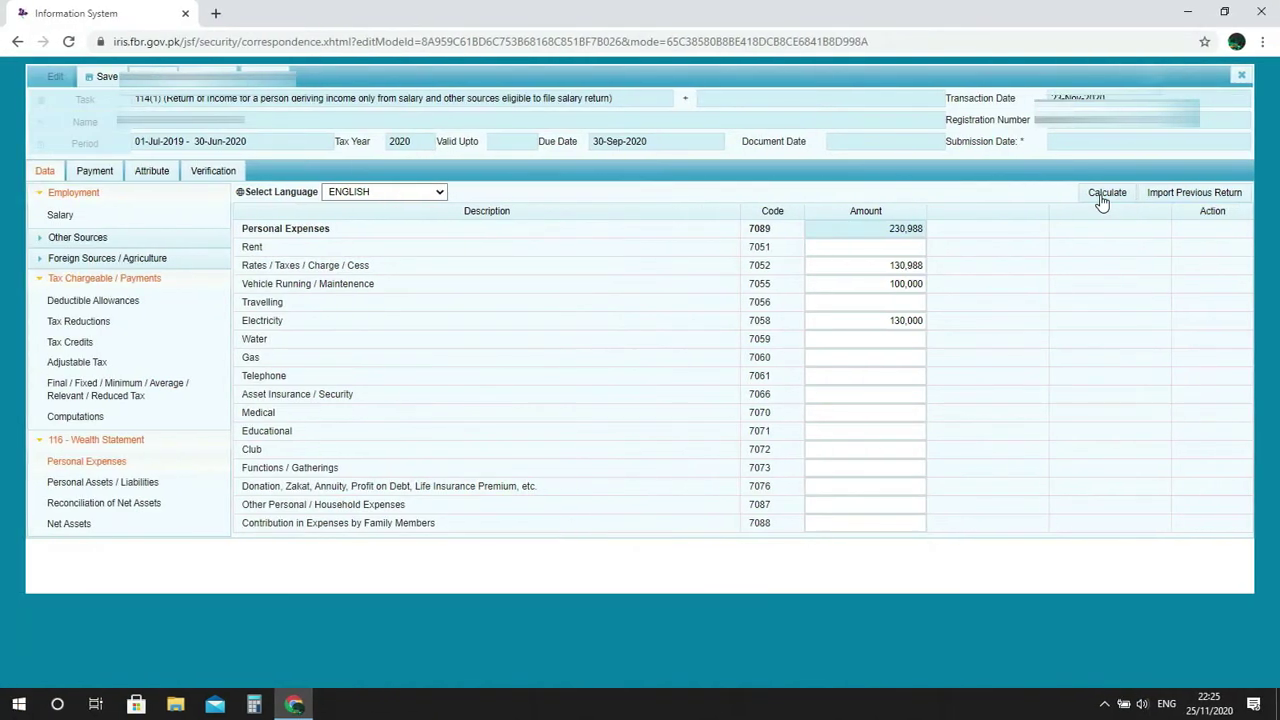
pyautogui.click(912, 337)
pyautogui.write('6000')
pyautogui.click(1097, 193)
pyautogui.hotkey('alt', 'Tab')
pyautogui.hotkey('alt', 'Tab')
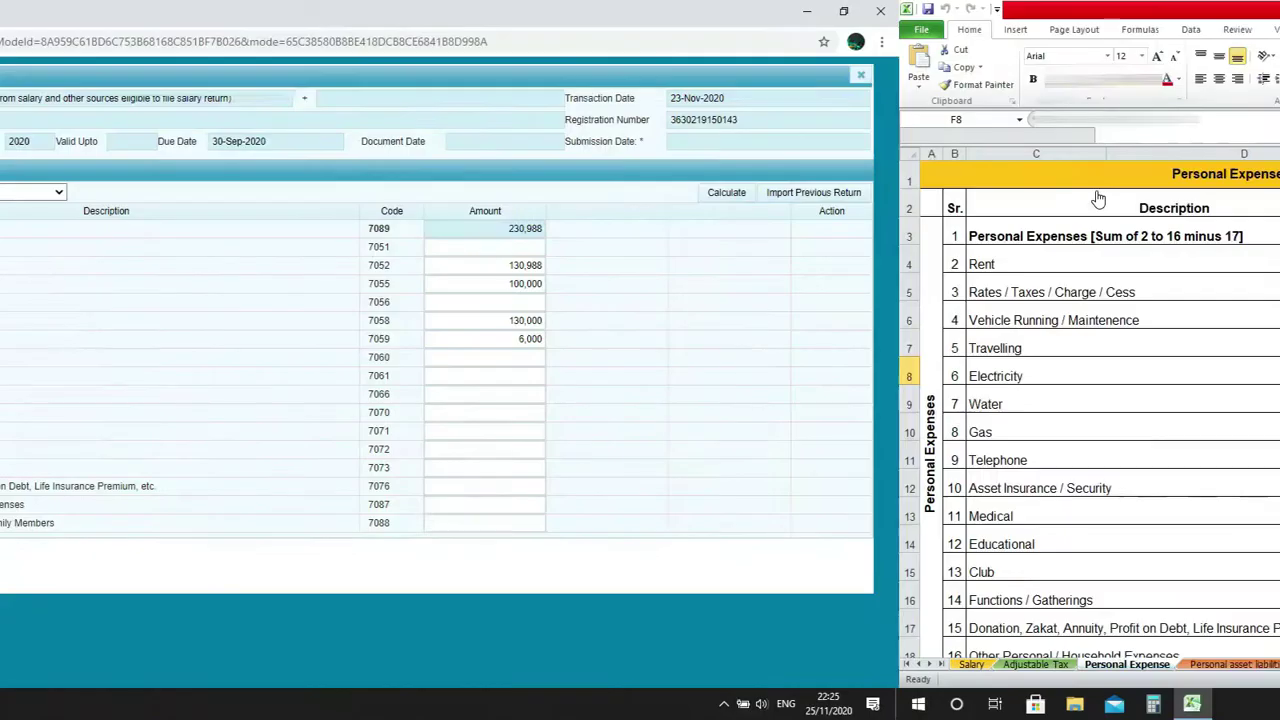
pyautogui.click(912, 358)
pyautogui.write('140000')
pyautogui.press('BackSpace')
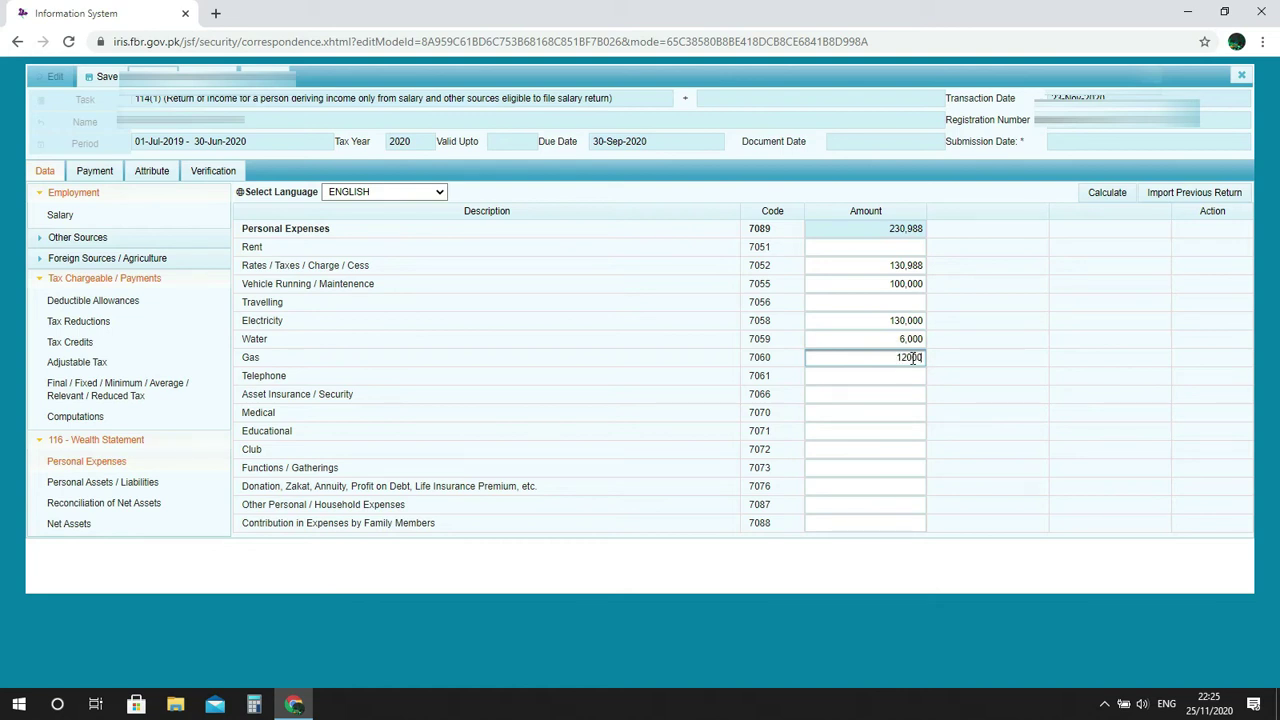
pyautogui.click(1107, 195)
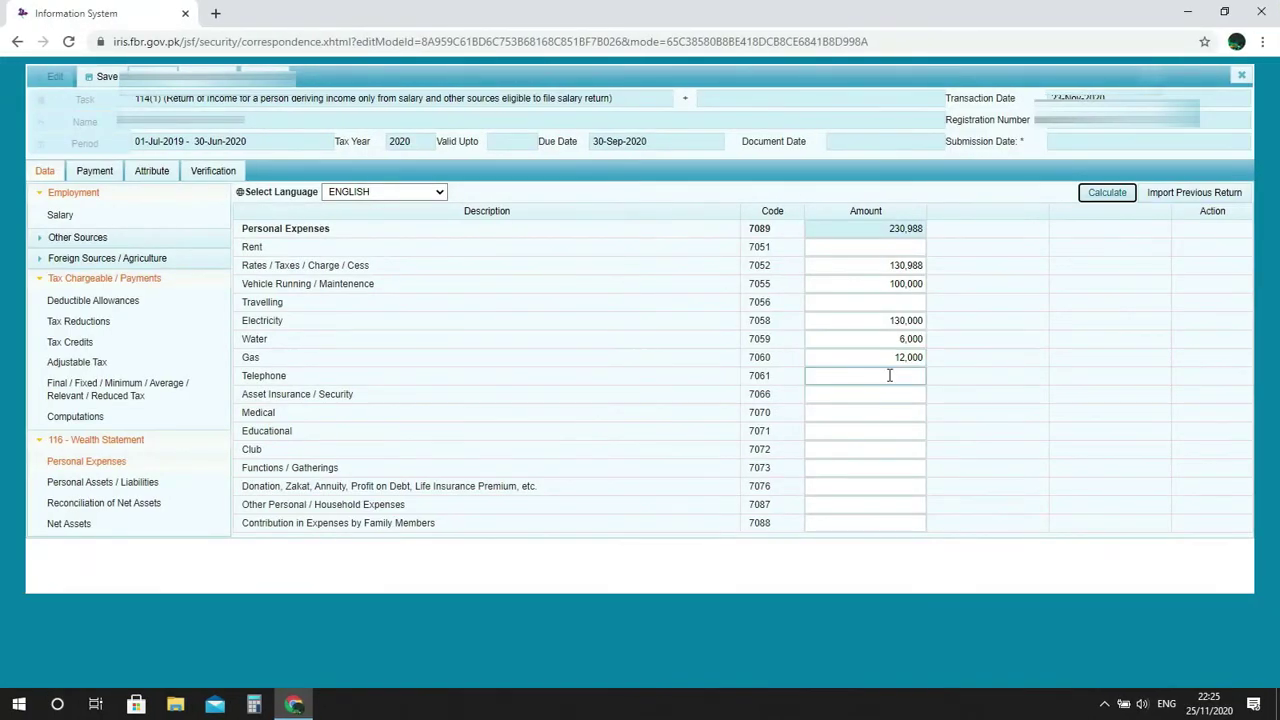
# Enter a Telephone amount, recalculate, then clear the incorrect value.
pyautogui.click(889, 375)
pyautogui.write('26000')
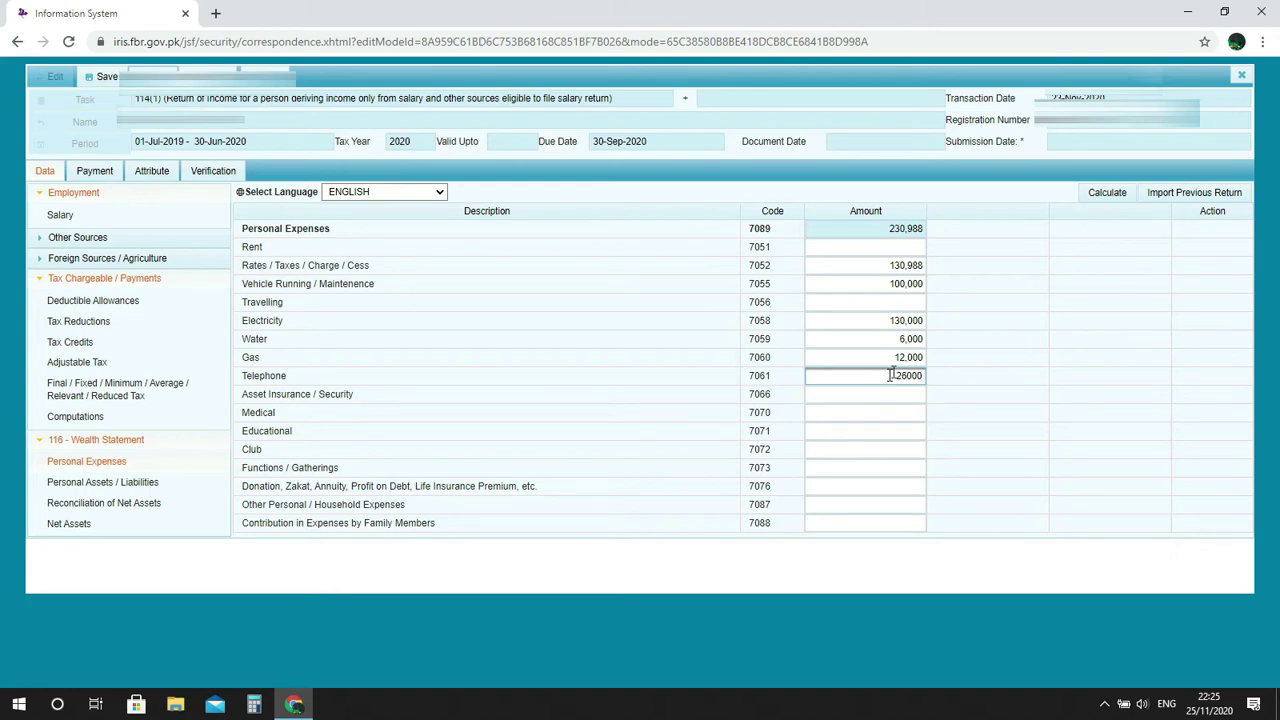
pyautogui.click(1099, 196)
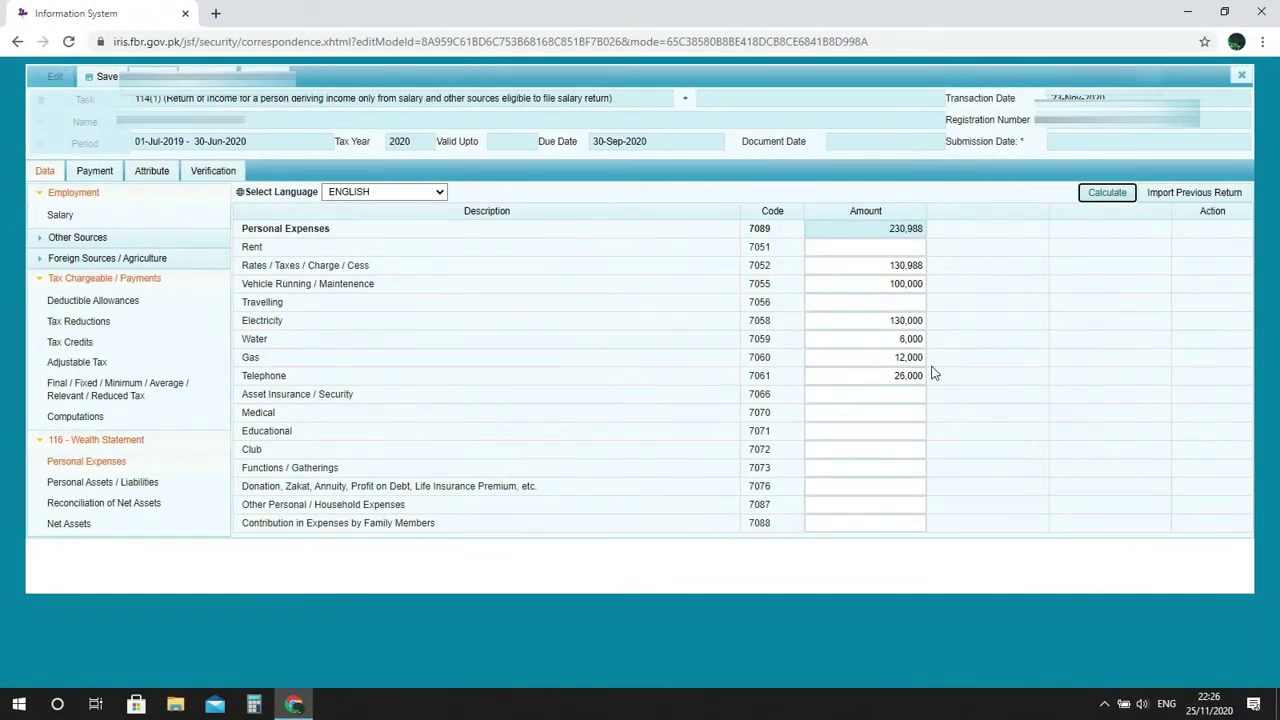
pyautogui.click(917, 375)
pyautogui.doubleClick(915, 376)
pyautogui.press('BackSpace')
# Set Telephone to 26,400 and recalculate Personal Expenses to 405,388.
pyautogui.write('26400')
pyautogui.click(1094, 194)
pyautogui.click(915, 398)
pyautogui.click(711, 423)
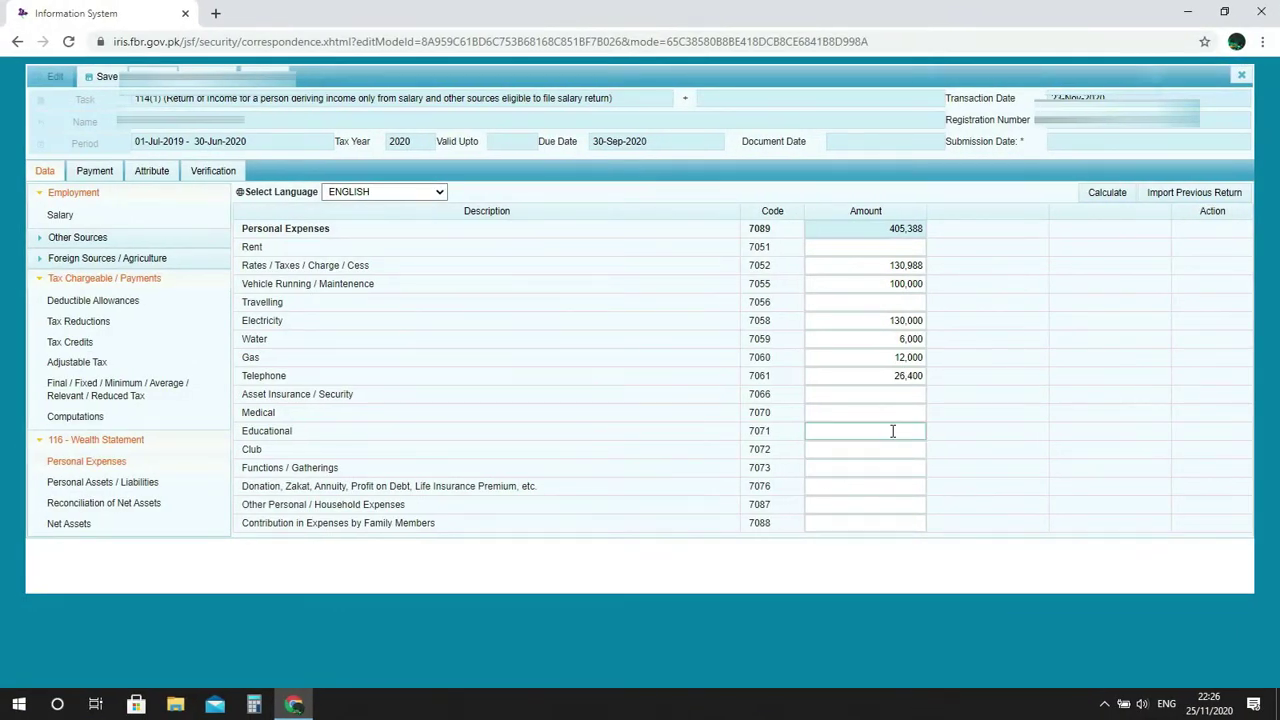
# Add 60,000 under Educational (7071) and recalculate.
pyautogui.click(892, 431)
pyautogui.write('60000')
pyautogui.click(1110, 195)
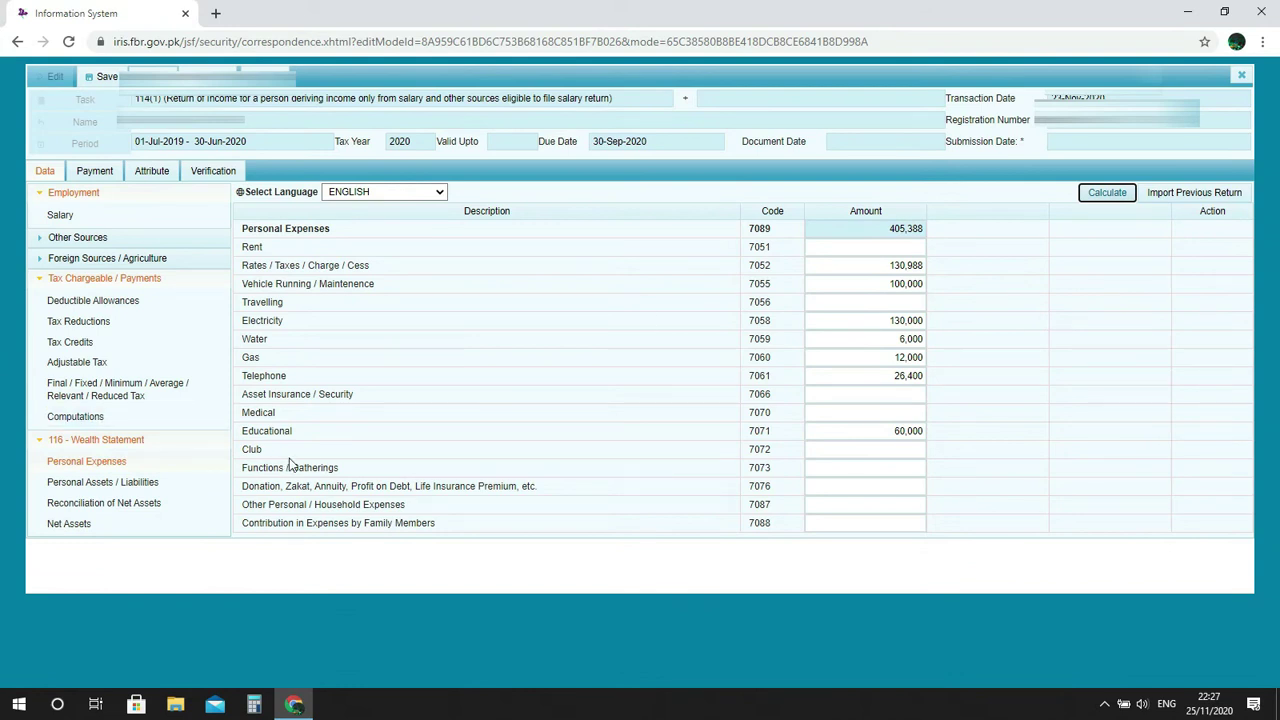
pyautogui.click(908, 455)
pyautogui.click(856, 503)
pyautogui.click(914, 485)
# Copy the 92,024 donation from Excel cell F17 into the donations field and recalculate.
pyautogui.hotkey('alt', 'Tab')
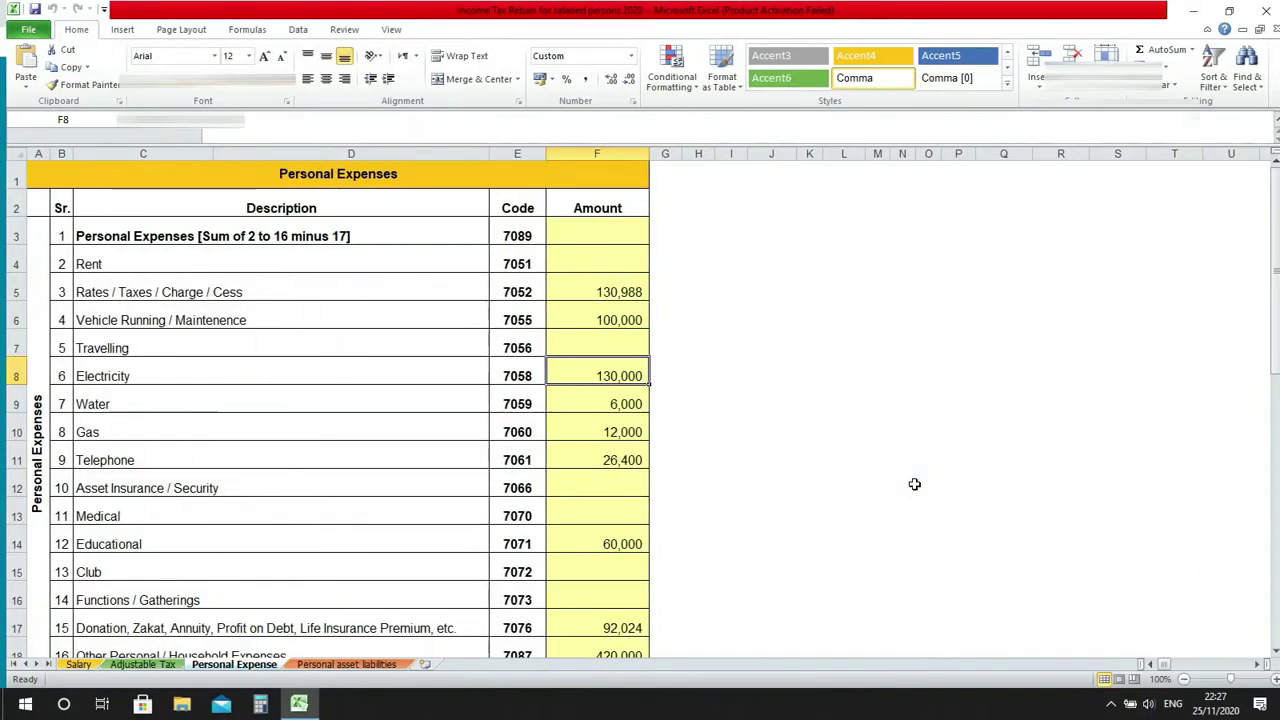
pyautogui.click(578, 627)
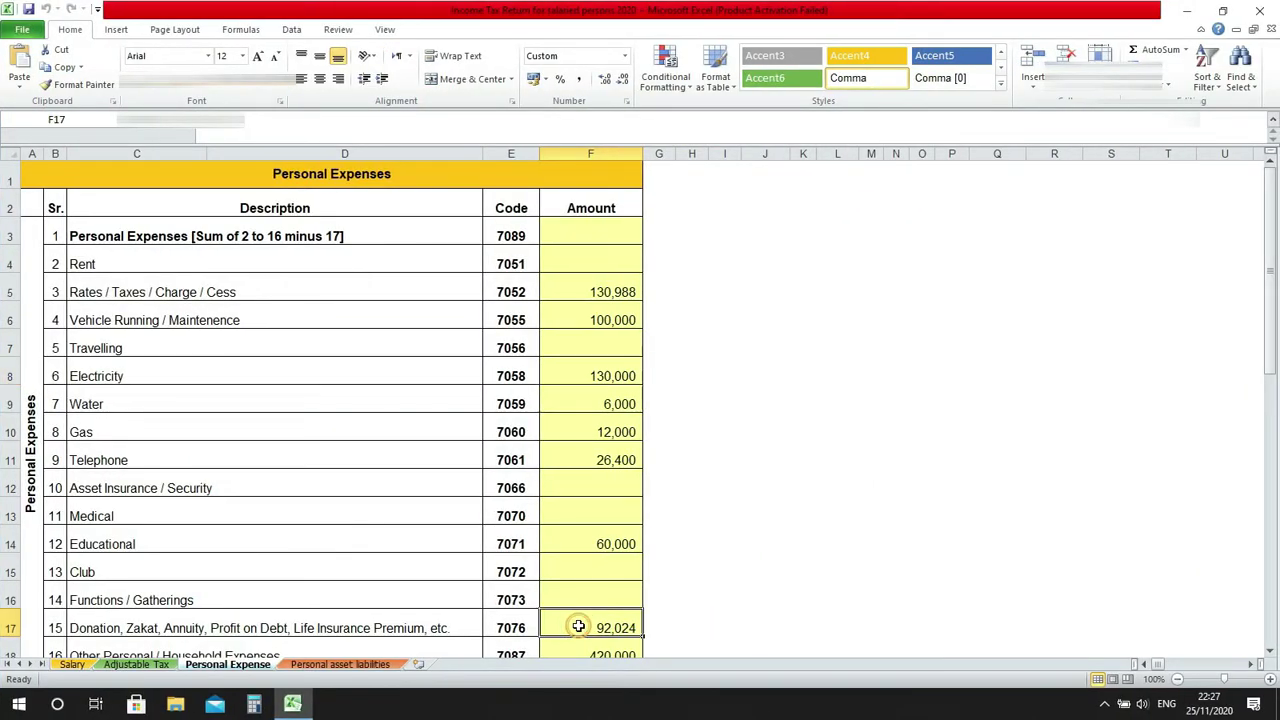
pyautogui.hotkey('ctrl', 'c')
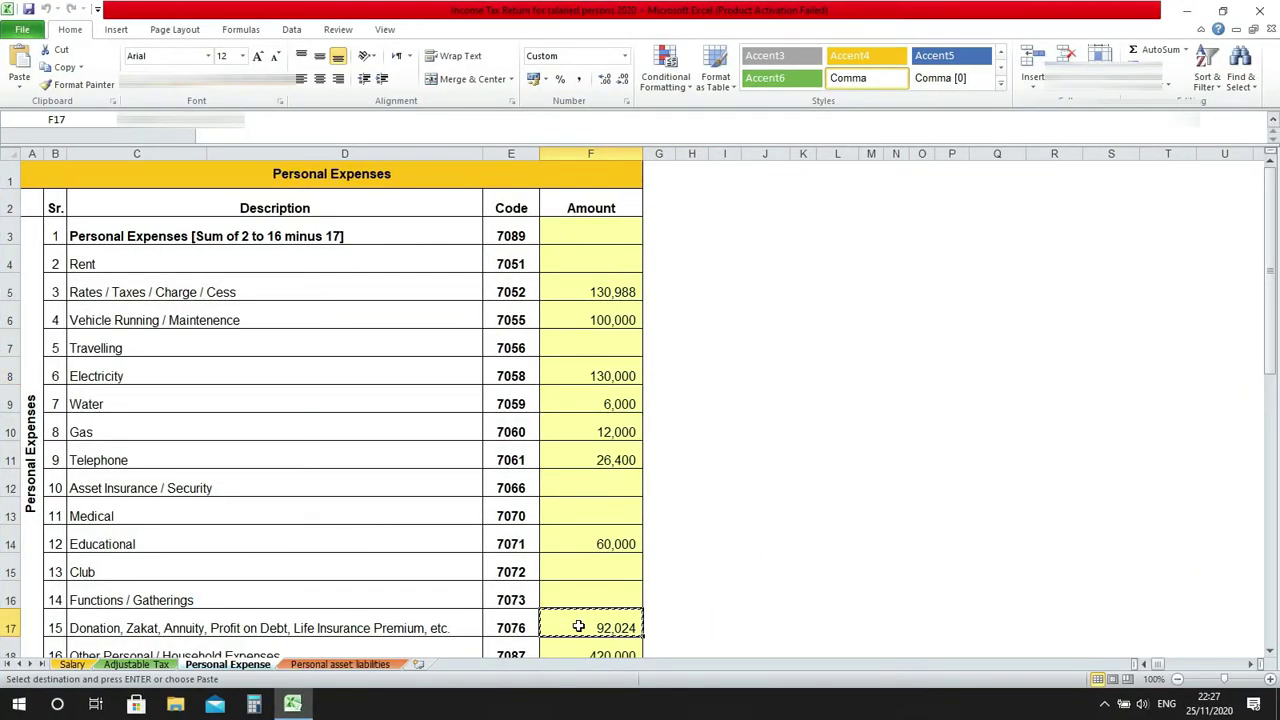
pyautogui.hotkey('alt', 'Tab')
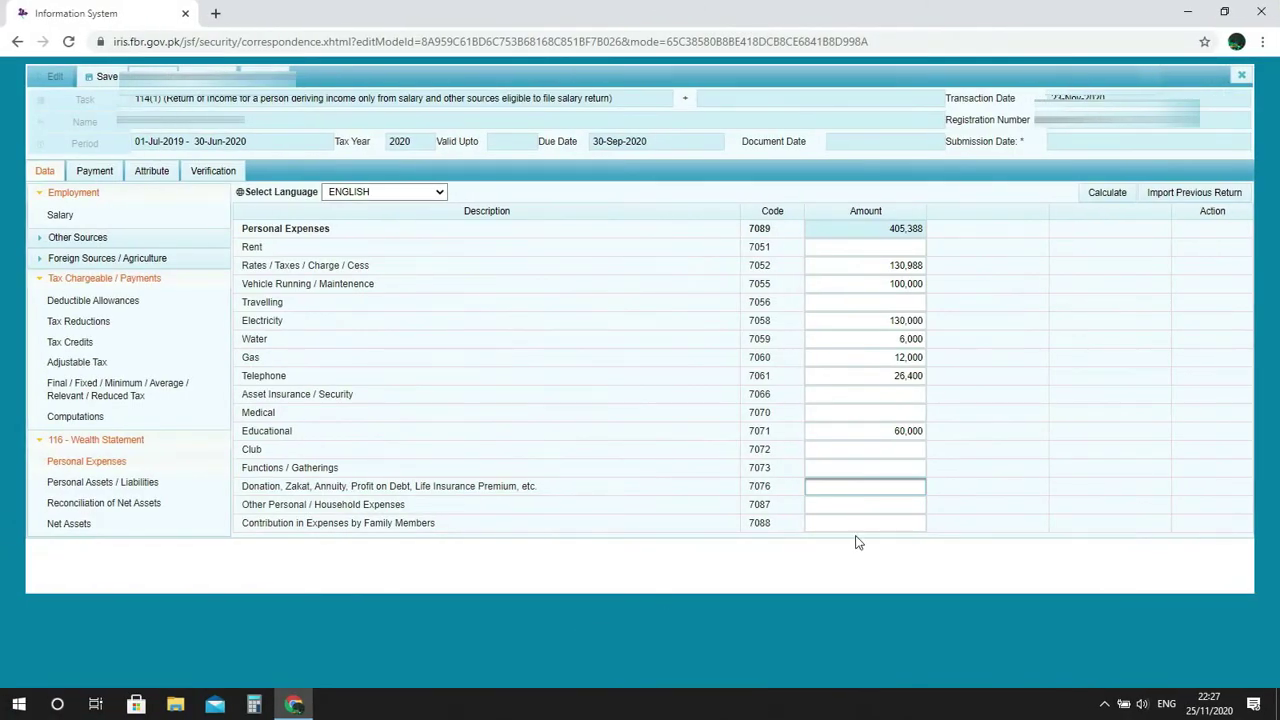
pyautogui.hotkey('ctrl', 'v')
pyautogui.click(1107, 193)
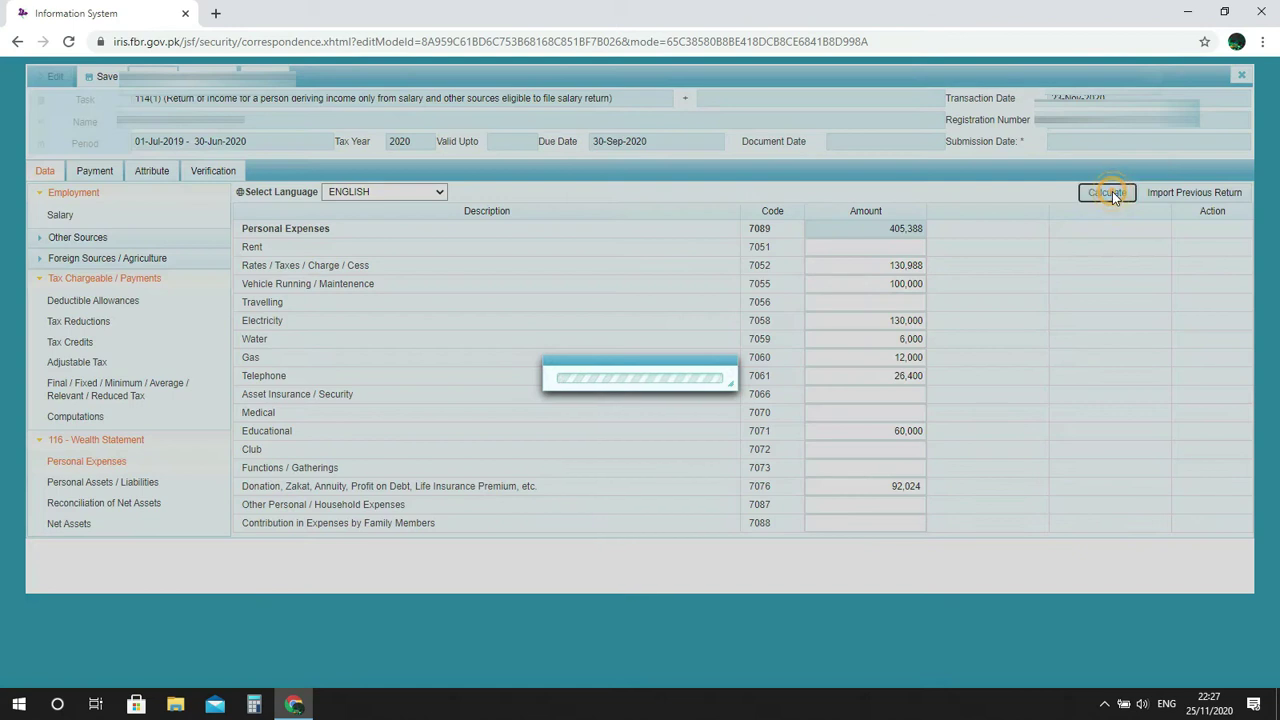
pyautogui.click(1107, 193)
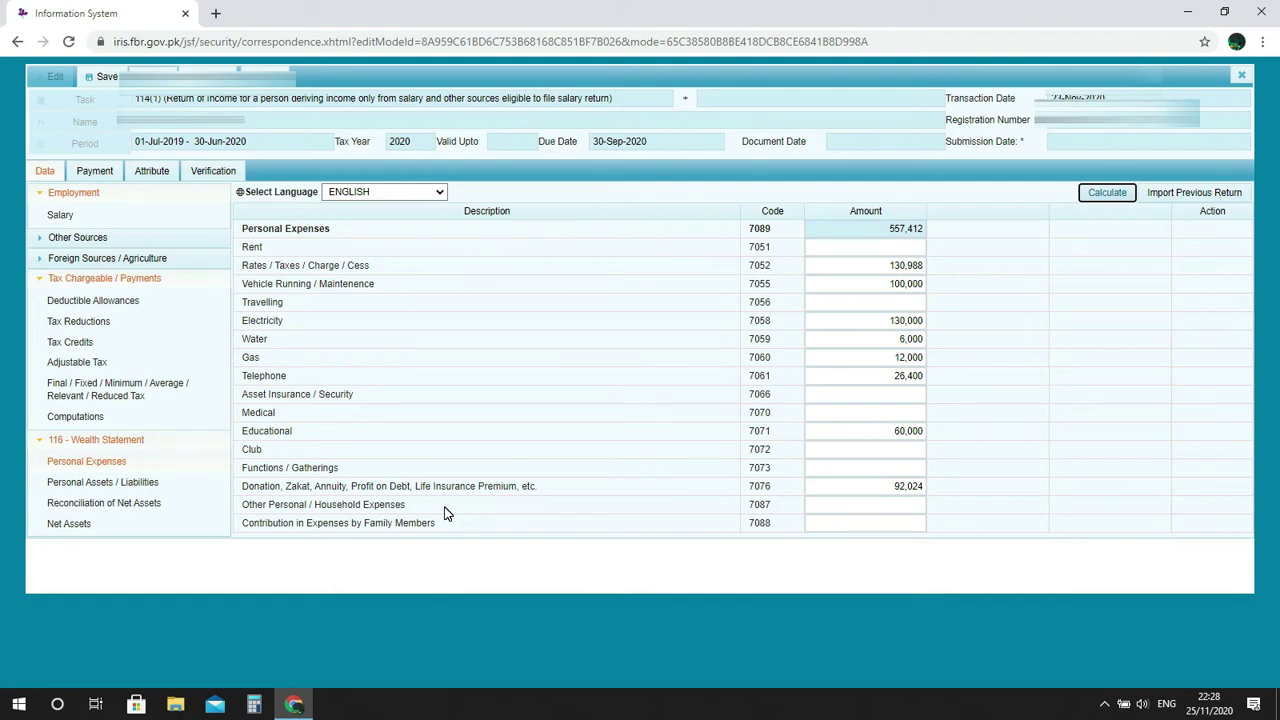
# Copy 420,000 household expenses from Excel F18 into field 7087 and recalculate.
pyautogui.click(872, 508)
pyautogui.click(1051, 451)
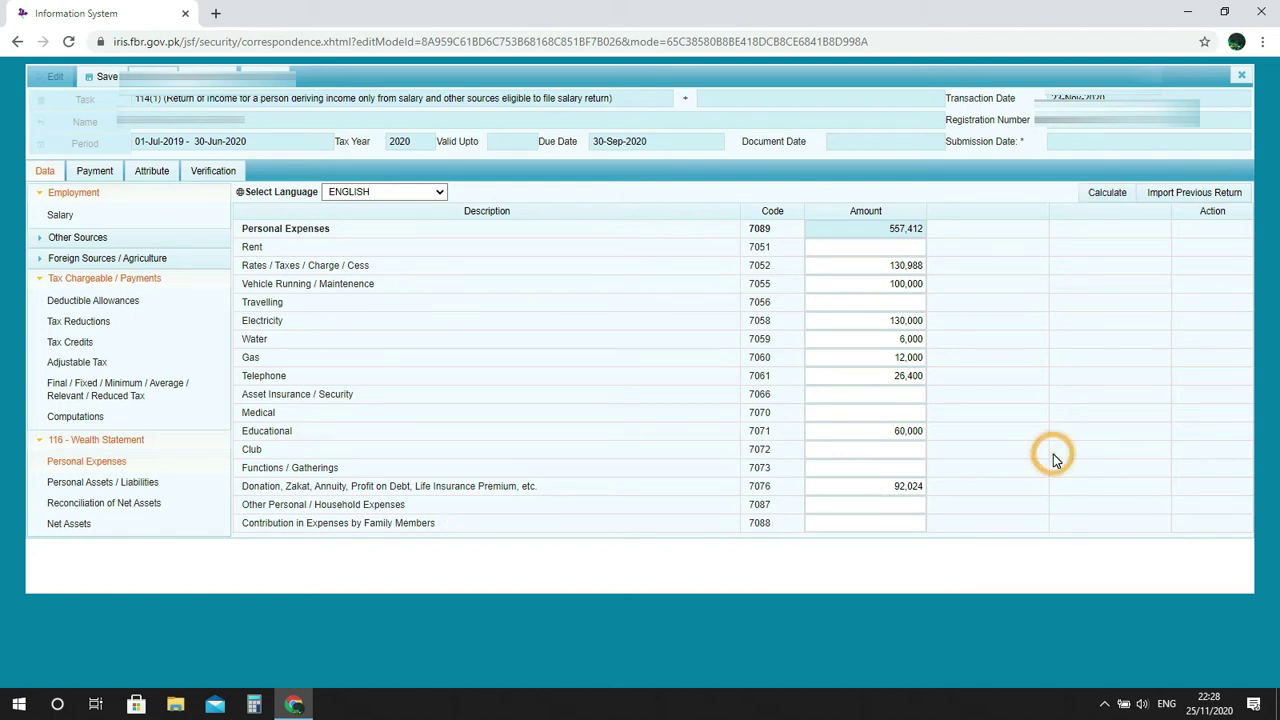
pyautogui.hotkey('alt', 'Tab')
pyautogui.scroll(-1, 1052, 454)
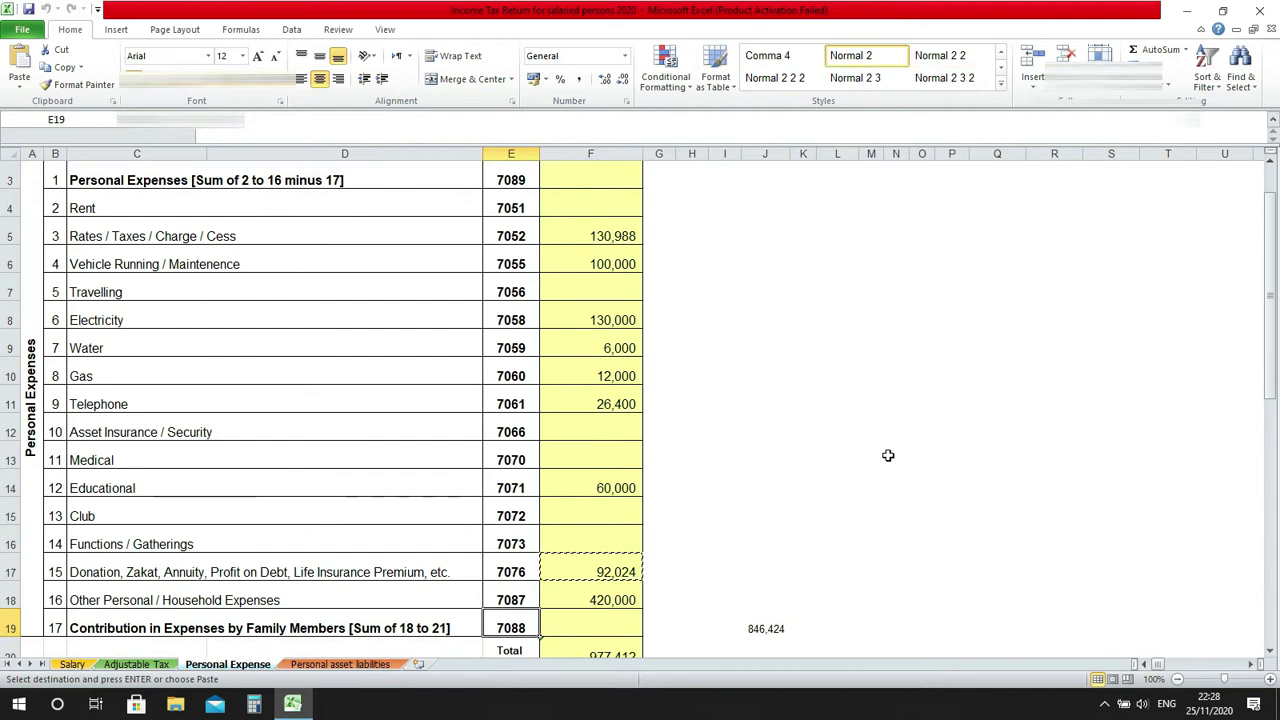
pyautogui.click(615, 597)
pyautogui.hotkey('ctrl', 'c')
pyautogui.hotkey('alt', 'Tab')
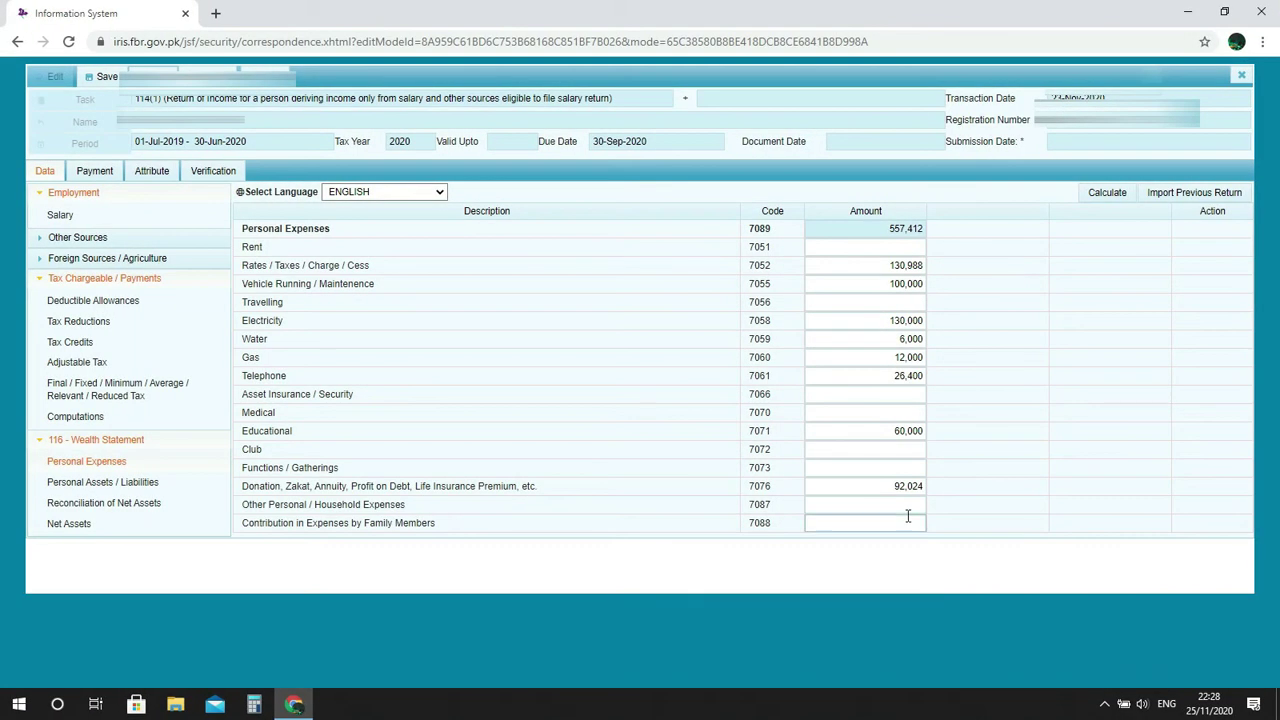
pyautogui.click(913, 502)
pyautogui.hotkey('ctrl', 'v')
pyautogui.click(1106, 193)
# Compare the 977,412 Personal Expenses total with the Excel sheet's total.
pyautogui.hotkey('alt', 'Tab')
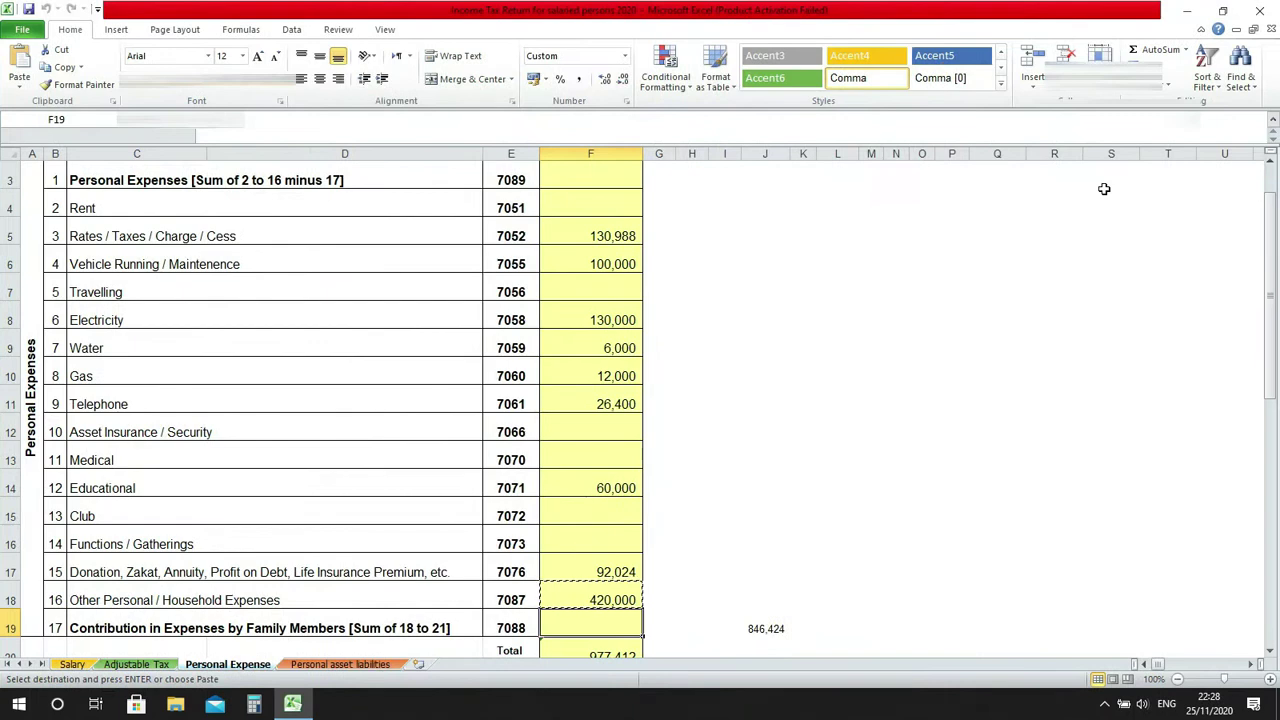
pyautogui.scroll(-2, 1104, 189)
pyautogui.hotkey('alt', 'Tab')
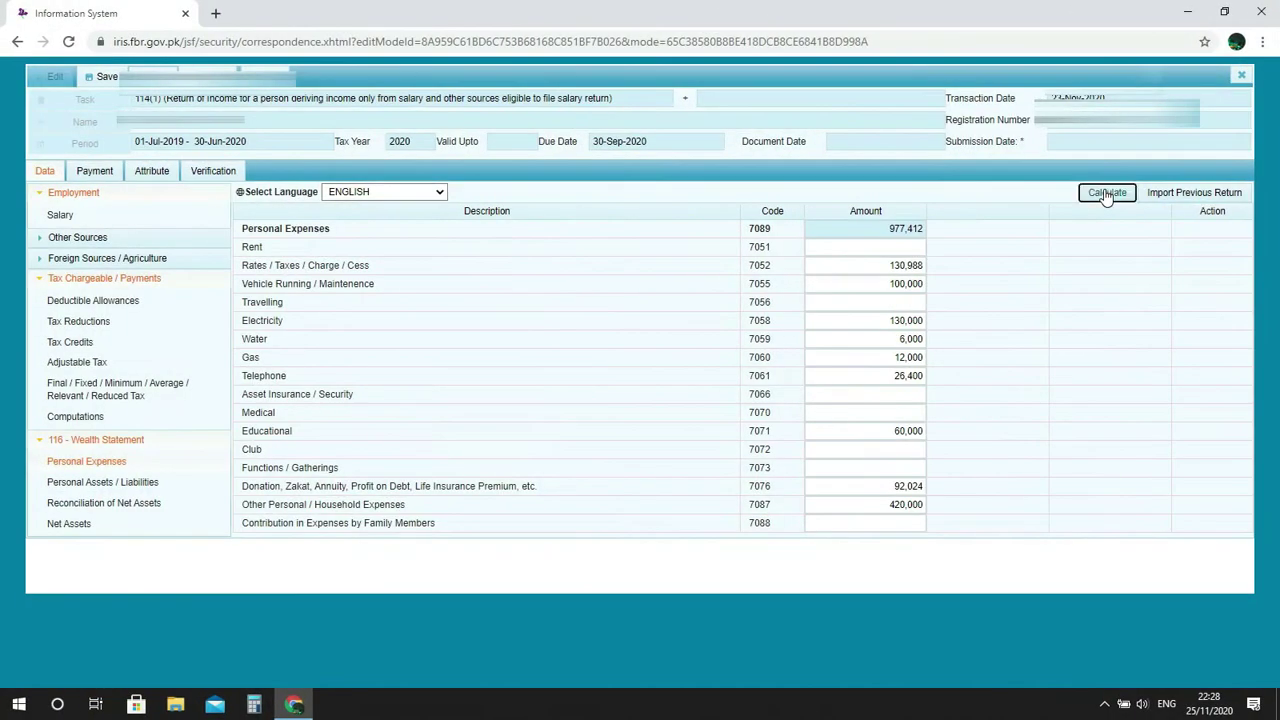
pyautogui.hotkey('alt', 'Tab')
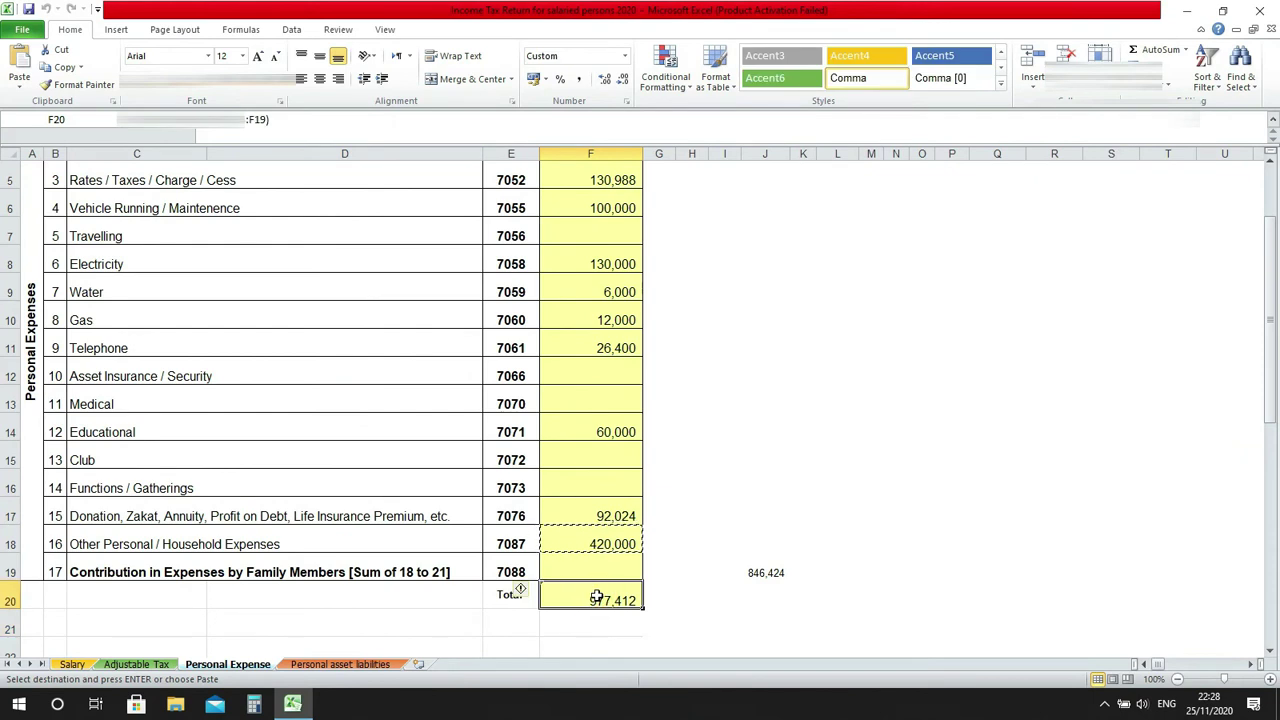
pyautogui.hotkey('alt', 'Tab')
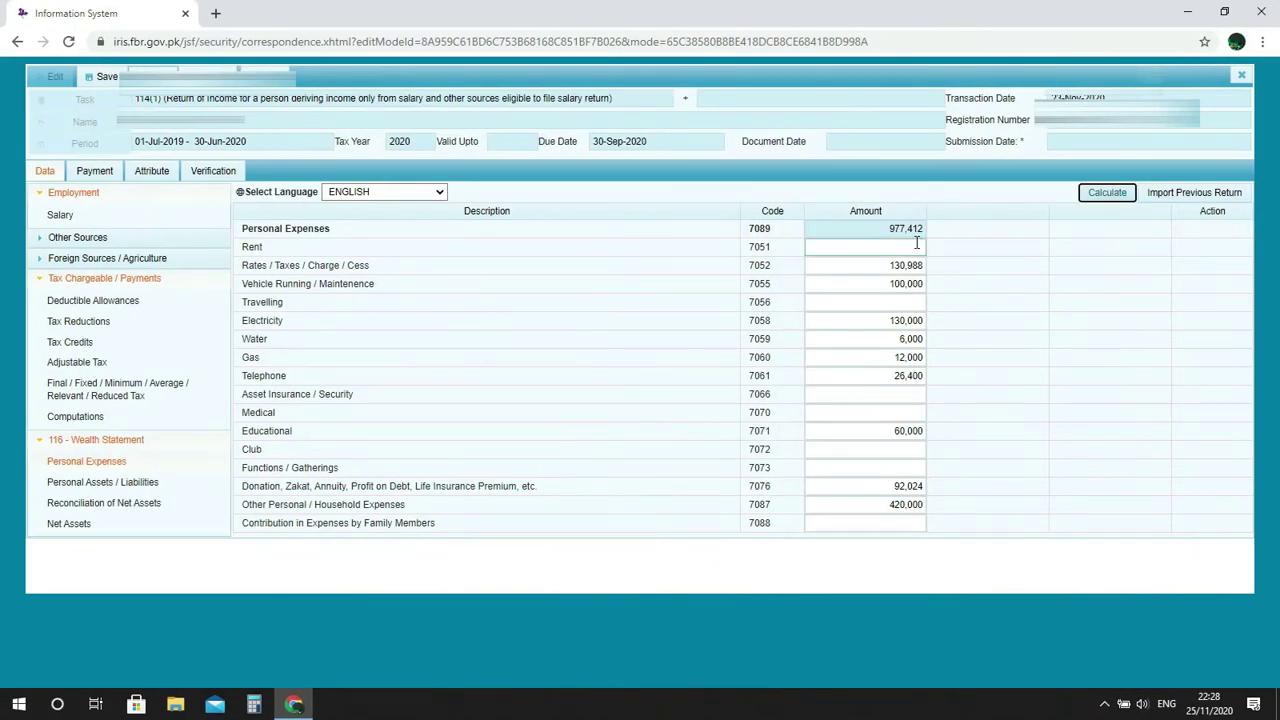
pyautogui.doubleClick(899, 229)
pyautogui.click(1003, 314)
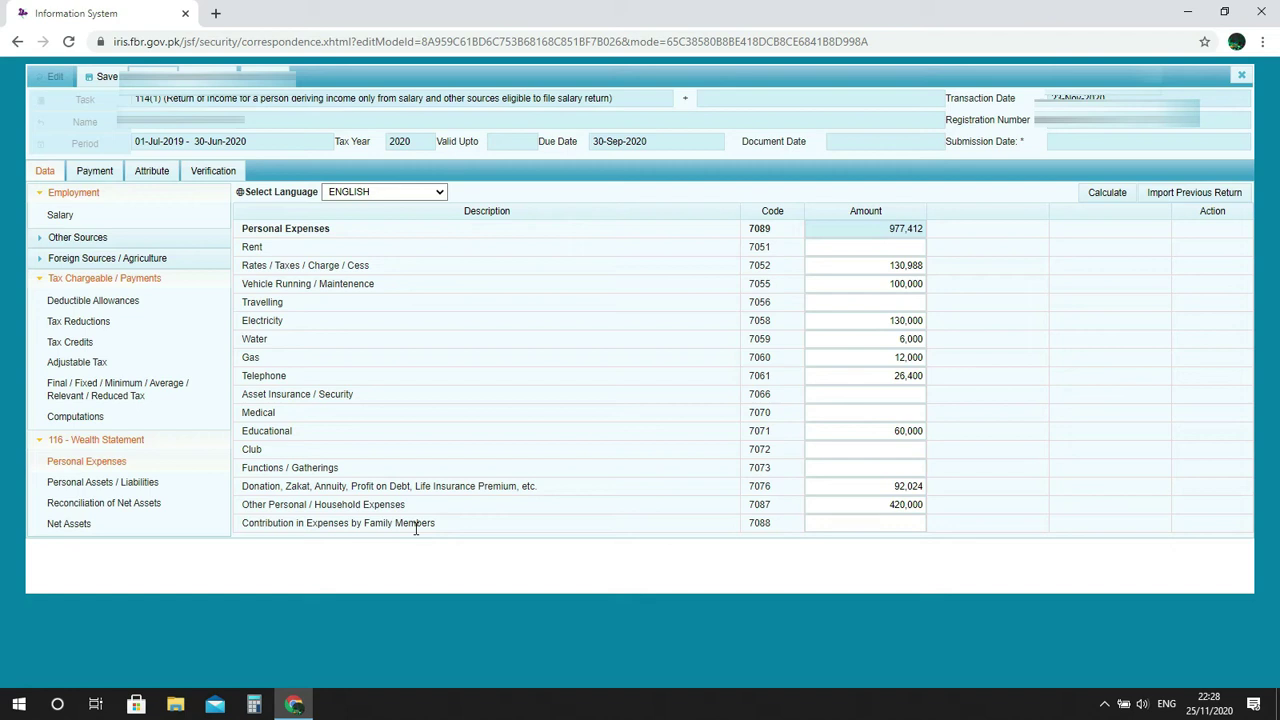
pyautogui.click(889, 530)
pyautogui.click(1021, 465)
# Review reconciliation figures: 2,036,004 inflows, 977,412 outflows, -1,058,592 unreconciled.
pyautogui.click(102, 508)
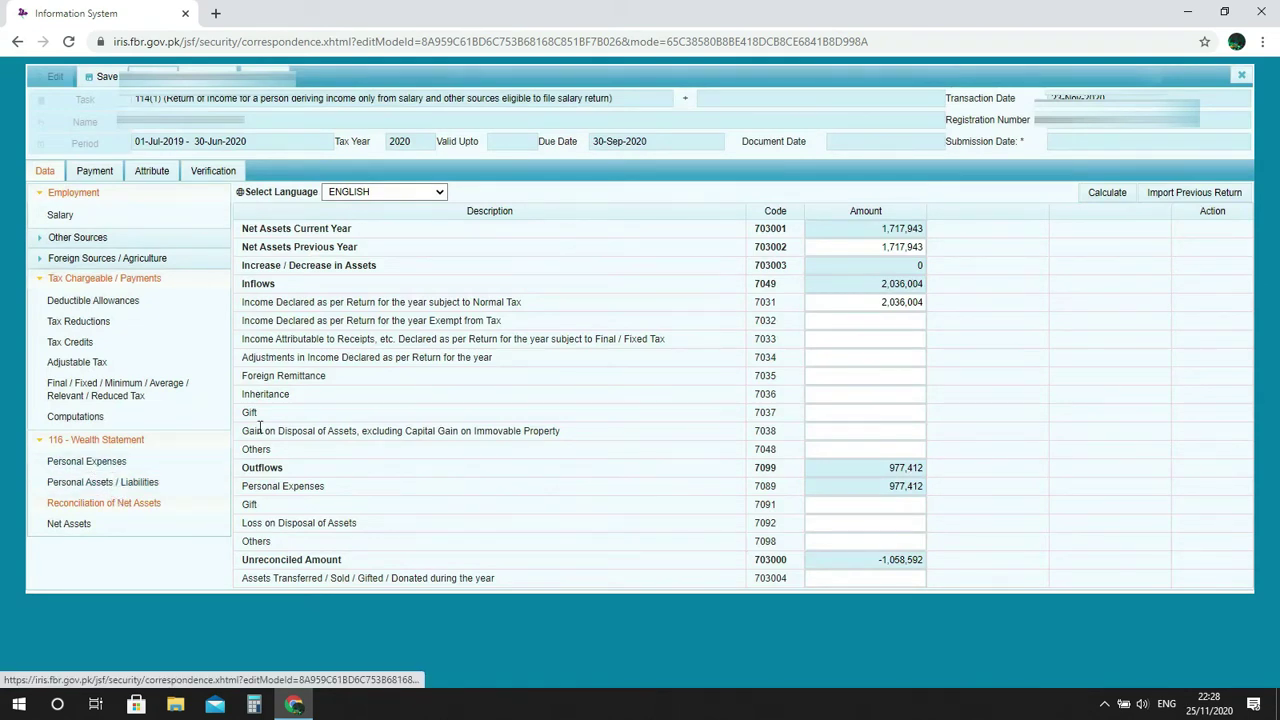
pyautogui.click(86, 461)
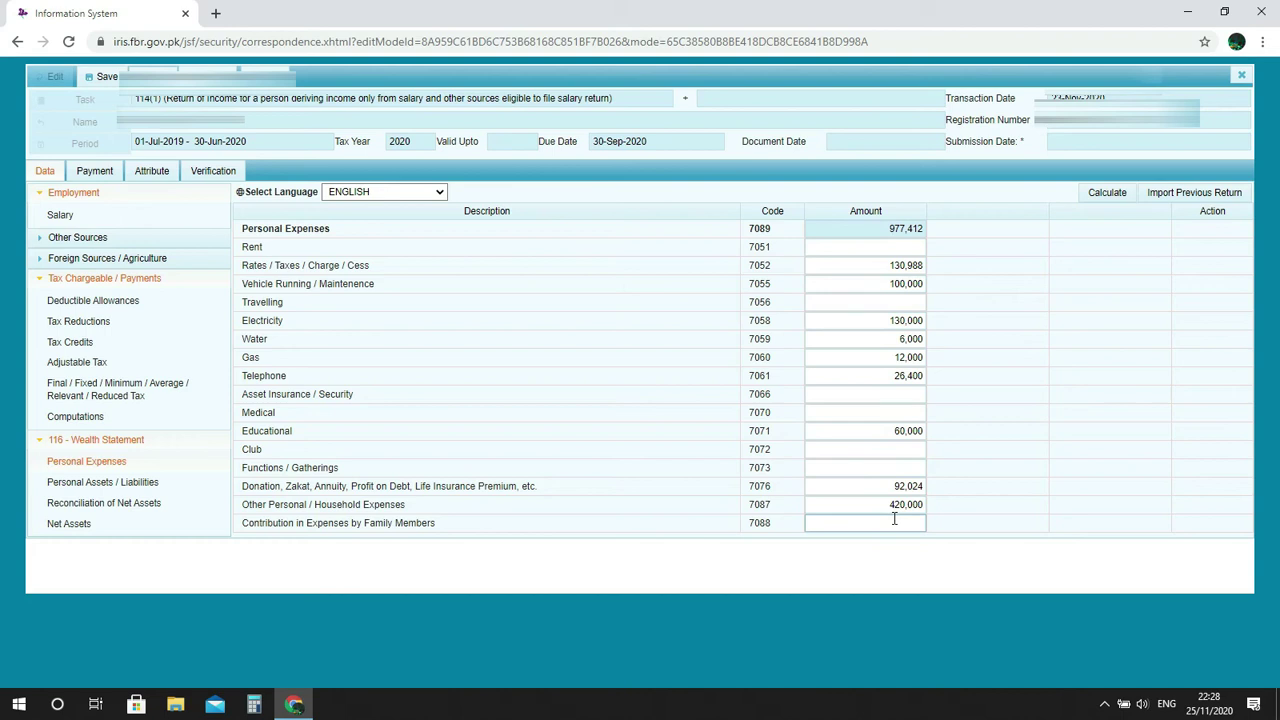
pyautogui.click(82, 505)
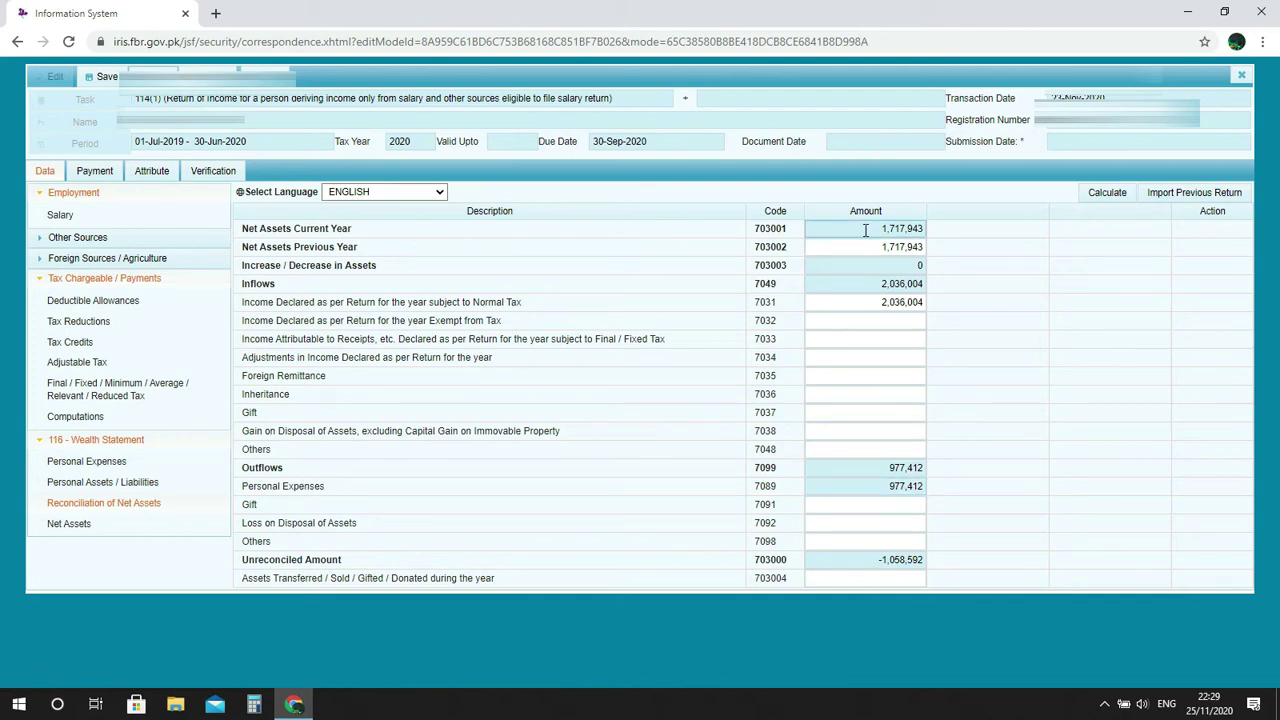
pyautogui.click(877, 288)
pyautogui.click(894, 468)
pyautogui.doubleClick(894, 468)
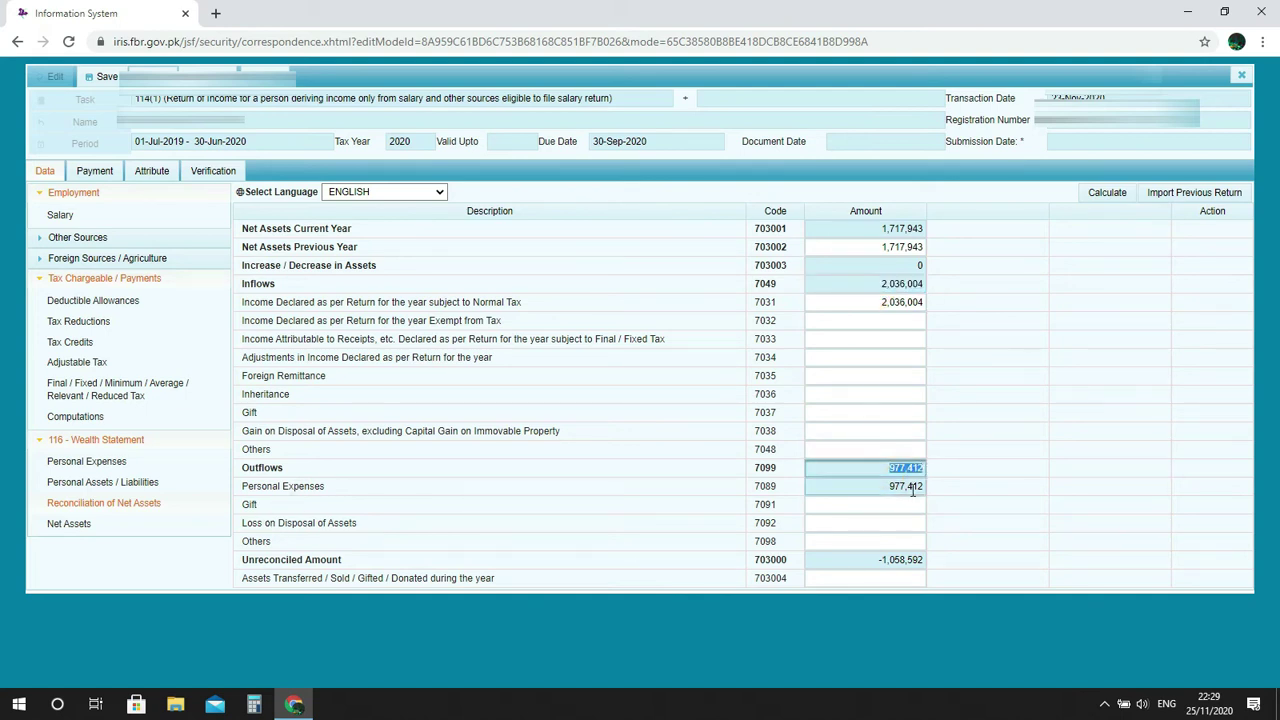
pyautogui.doubleClick(885, 487)
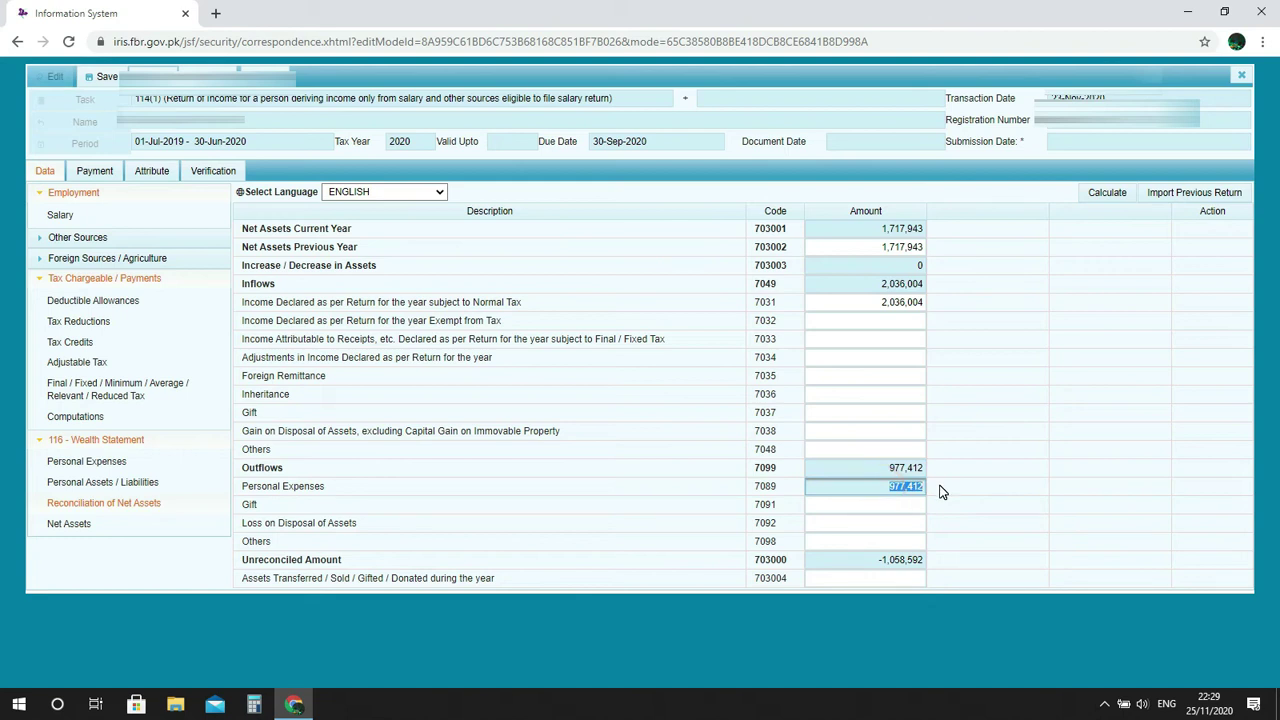
pyautogui.moveTo(876, 560); pyautogui.dragTo(928, 565)
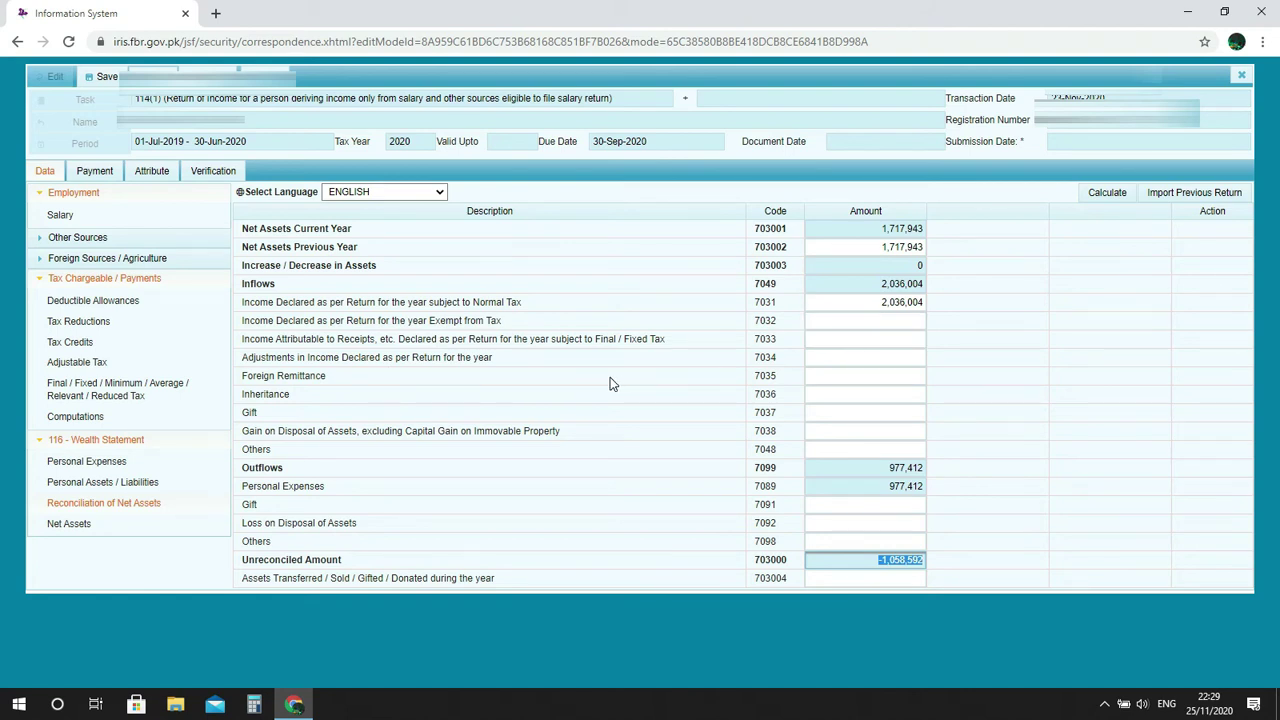
pyautogui.click(874, 369)
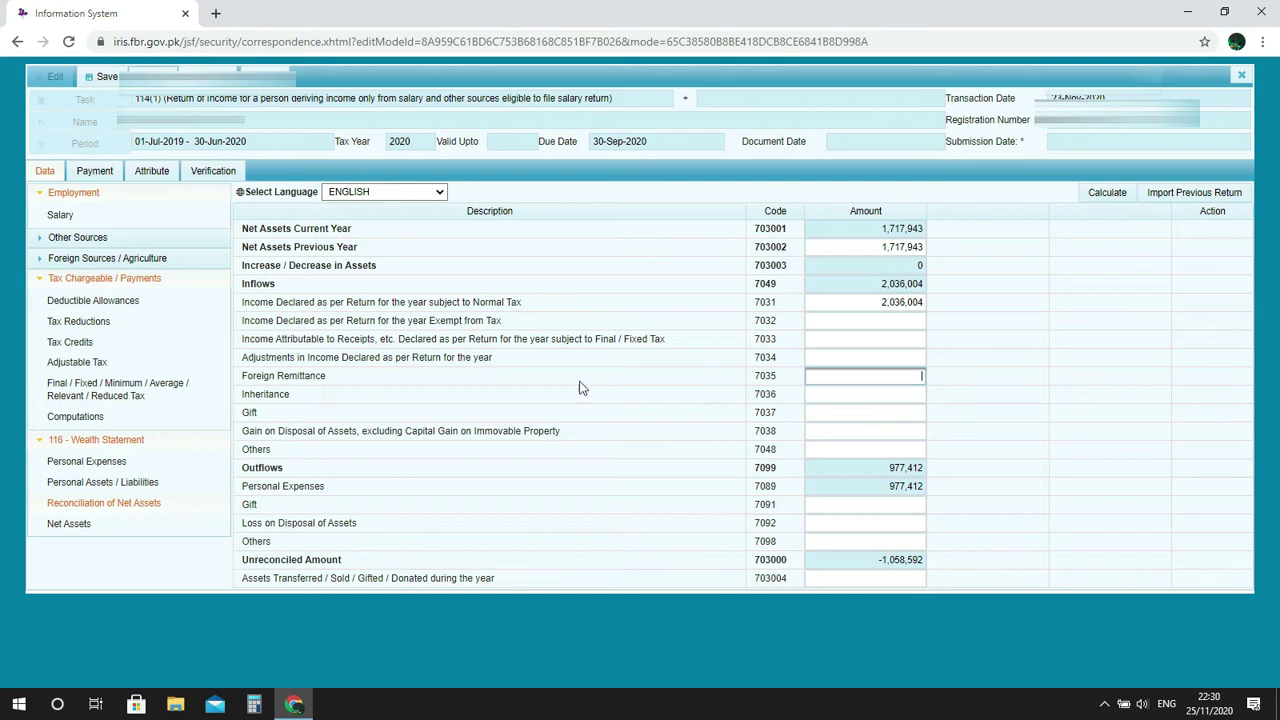
pyautogui.click(821, 397)
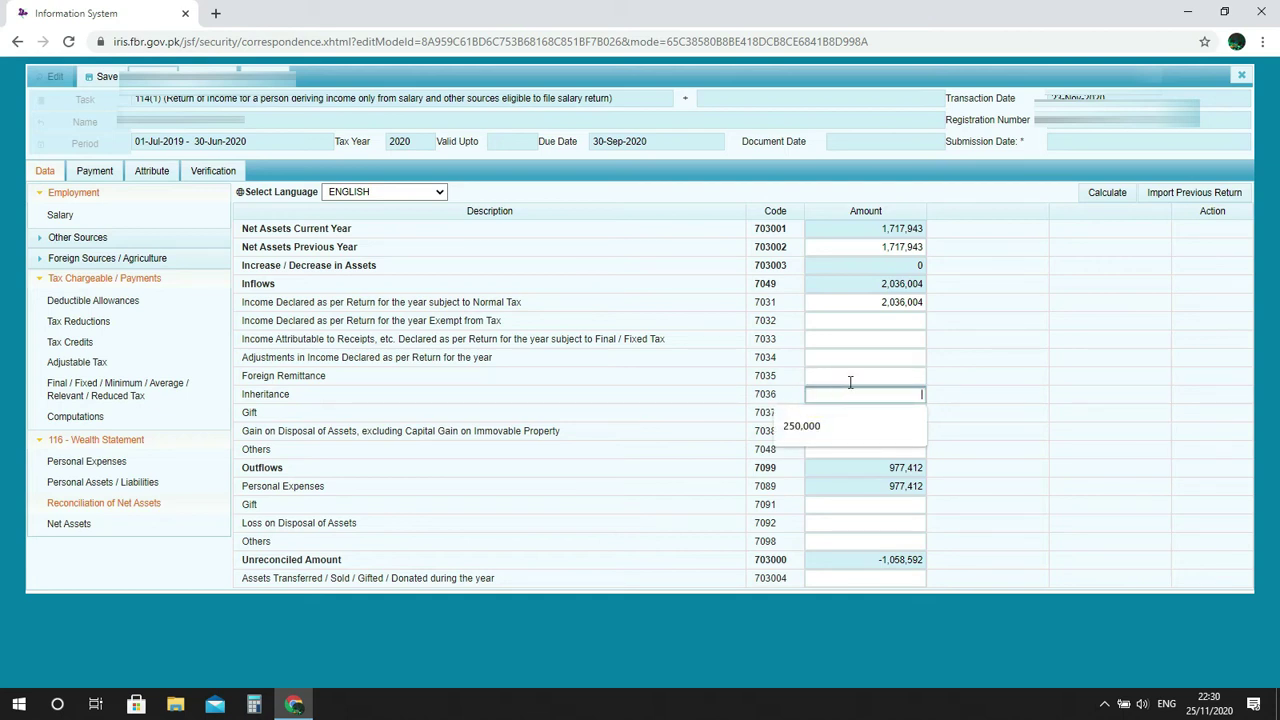
pyautogui.click(859, 387)
pyautogui.click(858, 391)
pyautogui.click(902, 391)
pyautogui.click(963, 396)
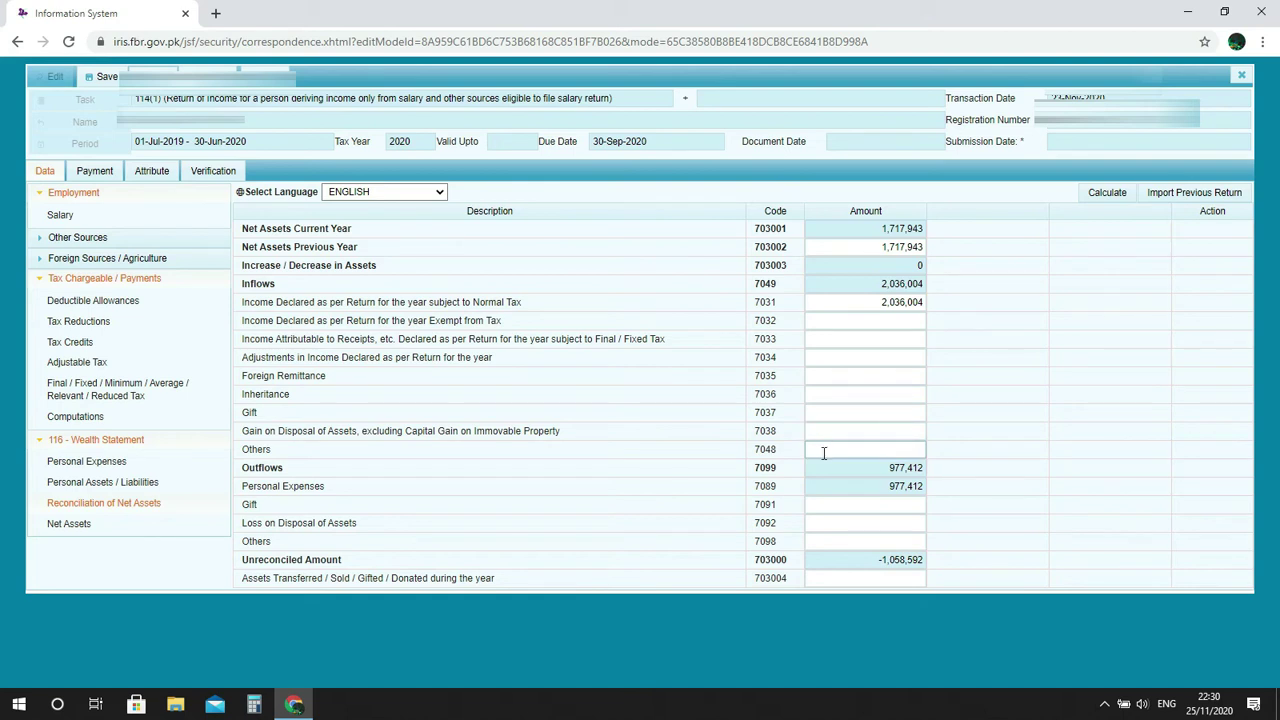
pyautogui.click(886, 445)
pyautogui.click(983, 440)
# Review Personal Assets / Liabilities, including the 1,250,000 property under code 7002.
pyautogui.click(148, 482)
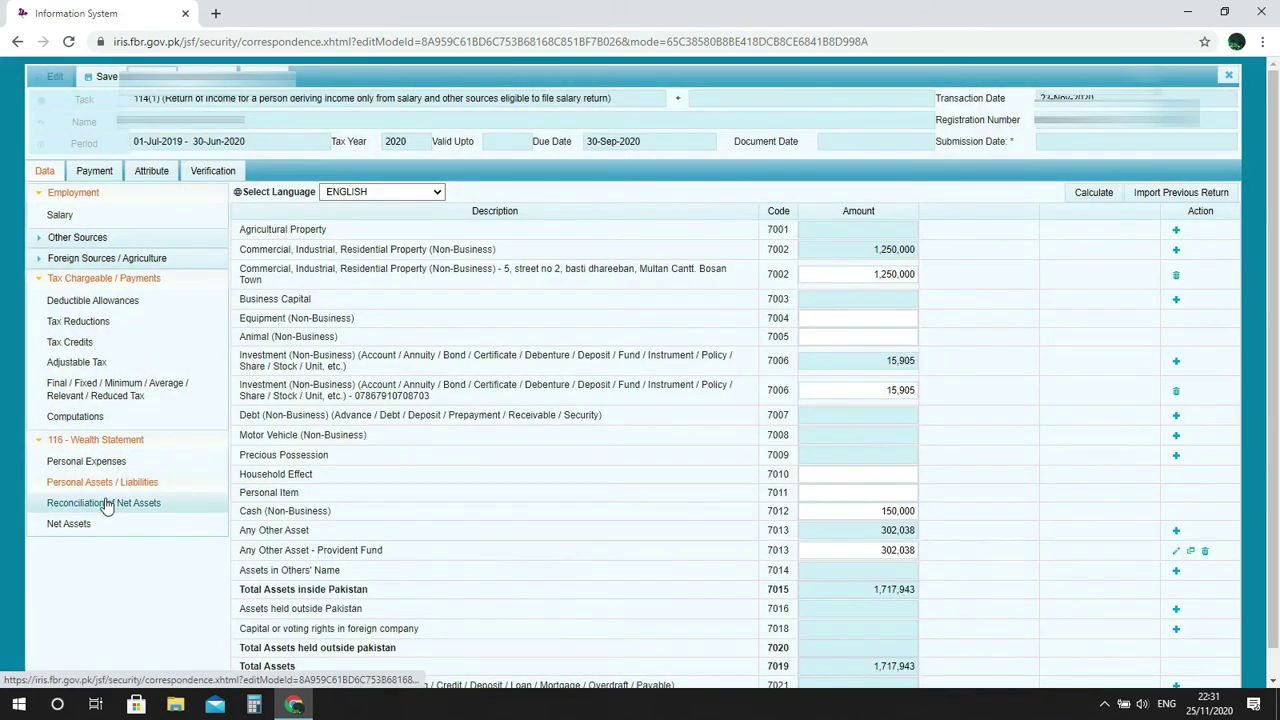
pyautogui.click(112, 505)
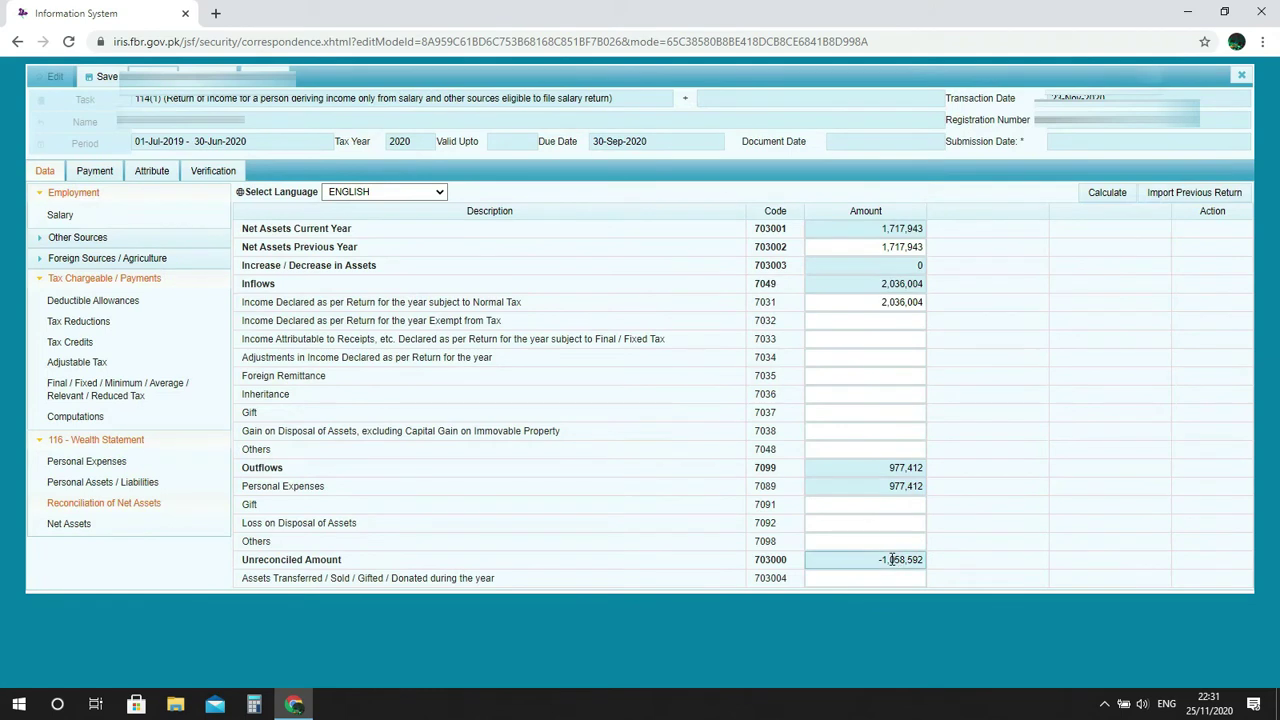
pyautogui.click(135, 481)
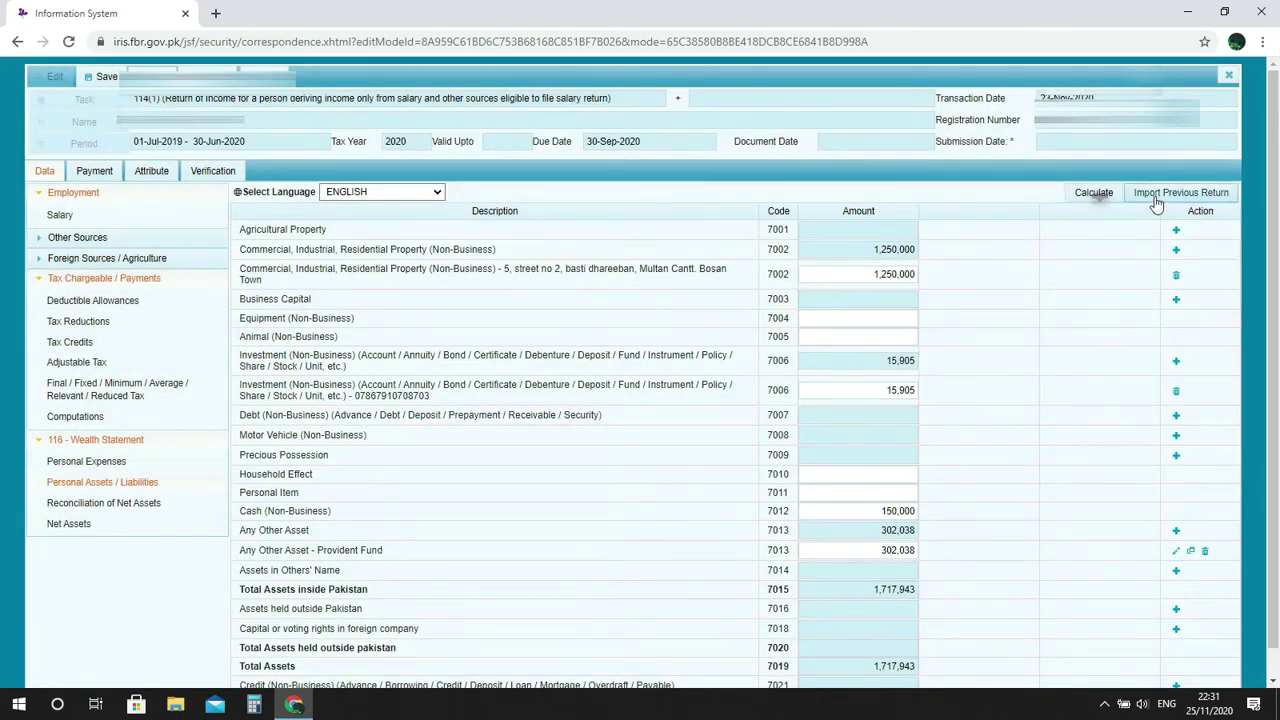
pyautogui.scroll(-1, 1017, 300)
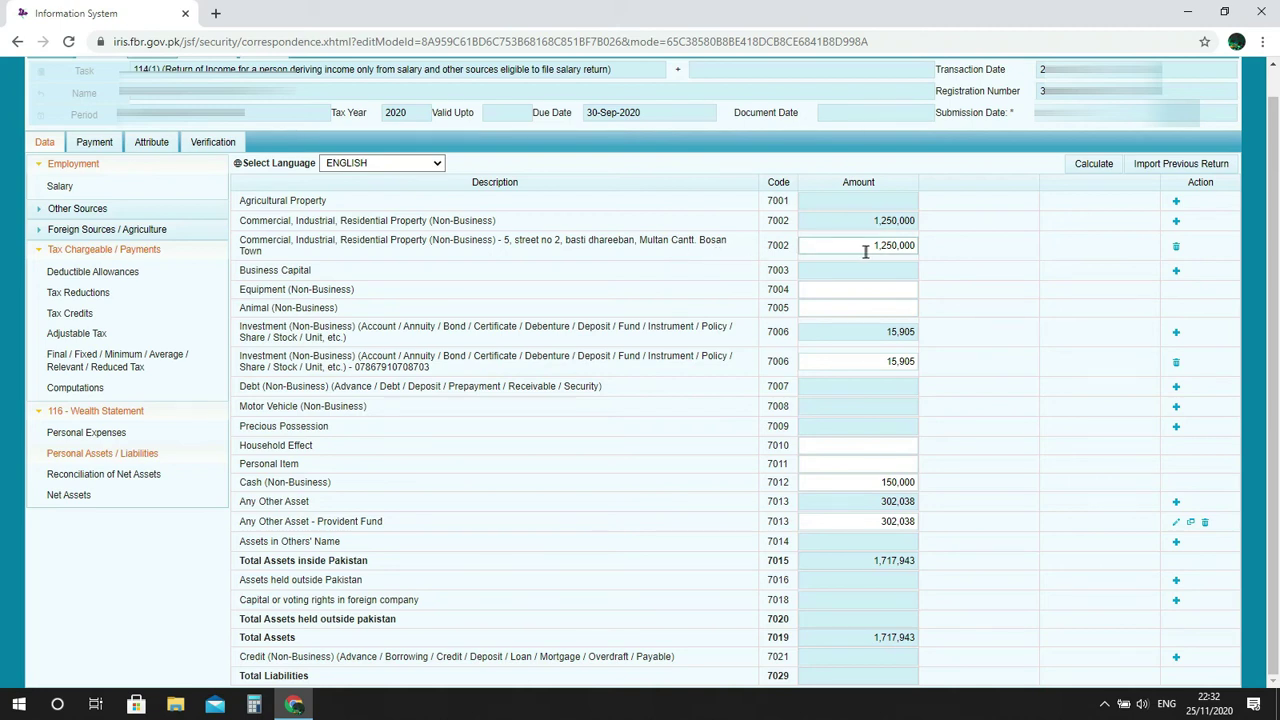
pyautogui.moveTo(872, 245); pyautogui.dragTo(912, 246)
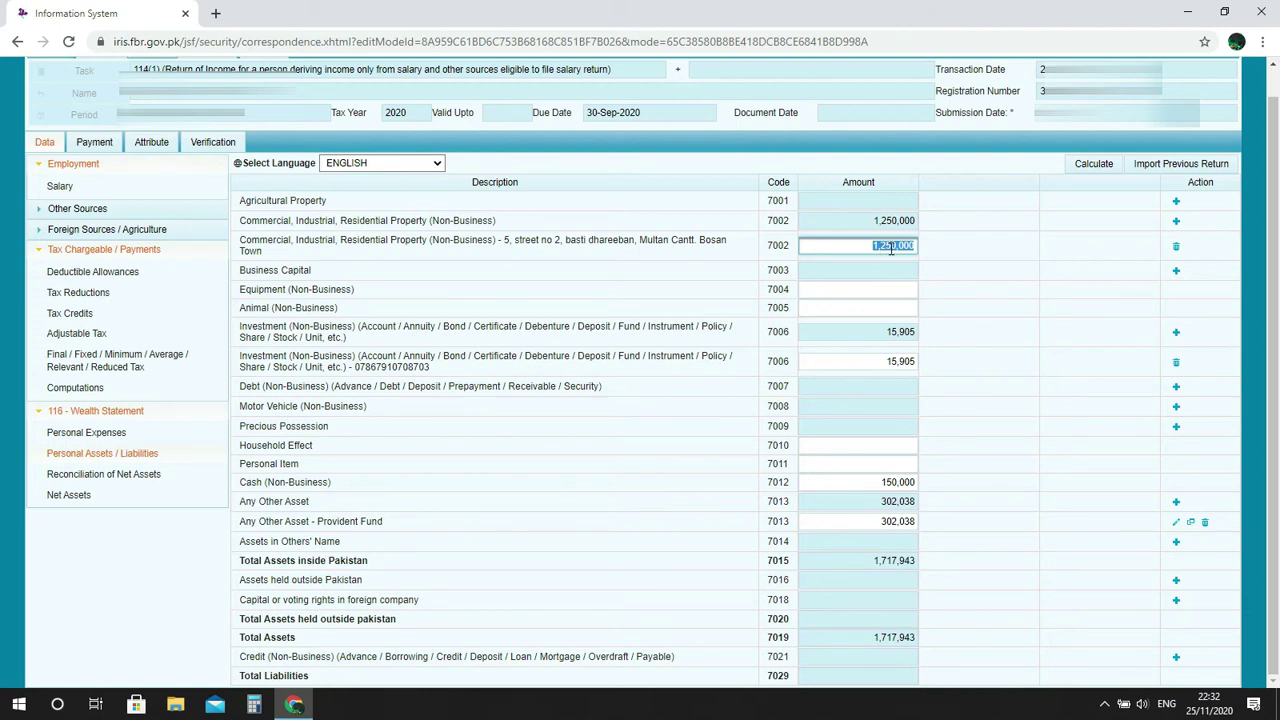
pyautogui.click(925, 248)
pyautogui.click(898, 245)
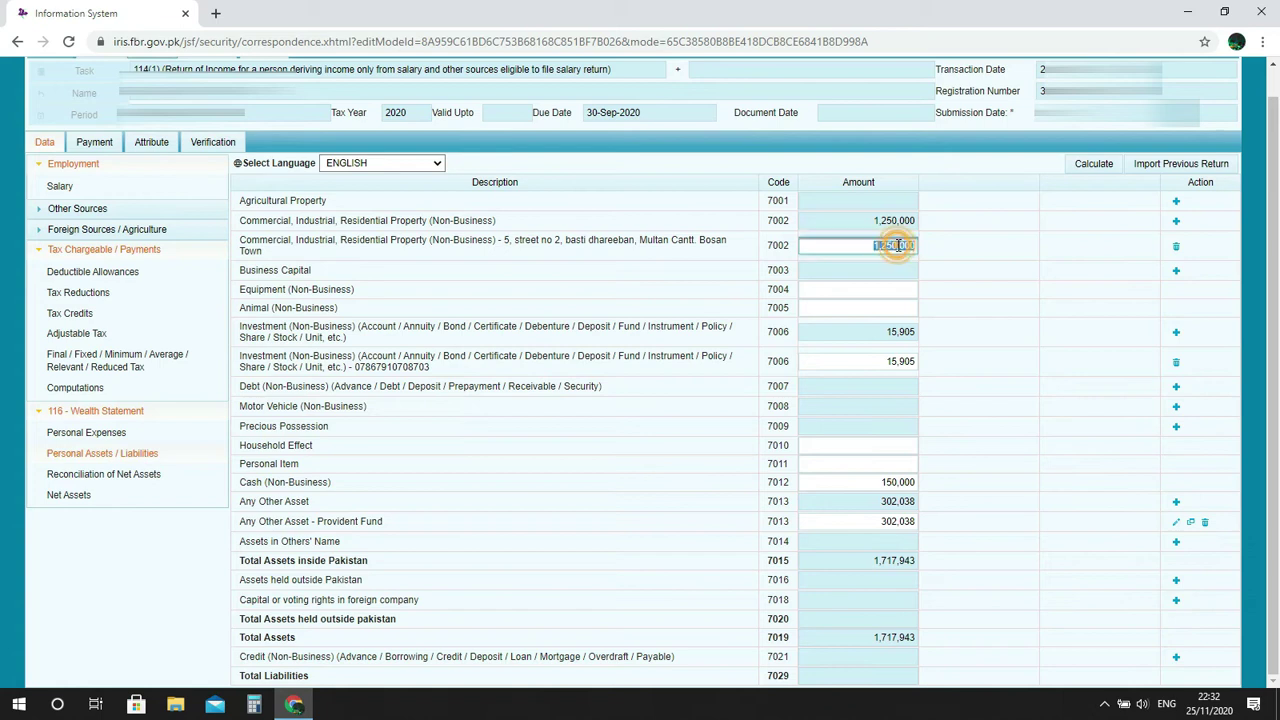
pyautogui.click(938, 258)
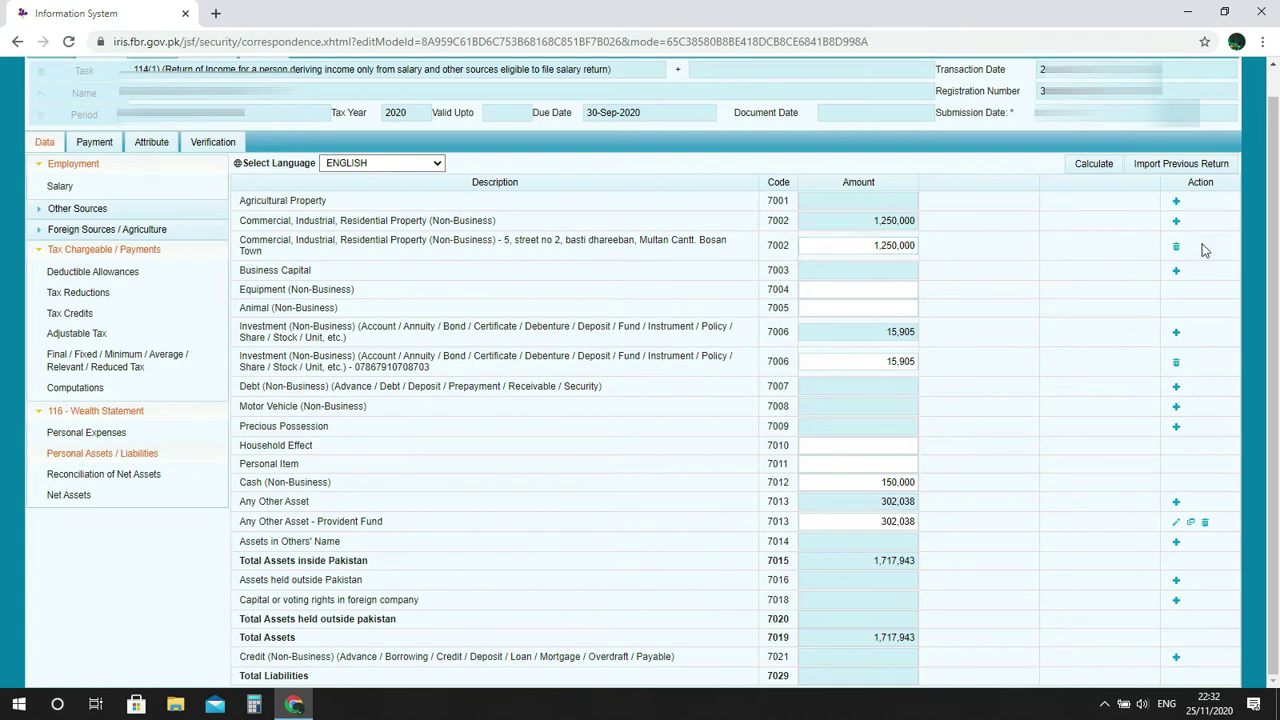
# Add a 7002 property row with Property 'town' and Contents 'residential 10 Marla'.
pyautogui.click(1177, 222)
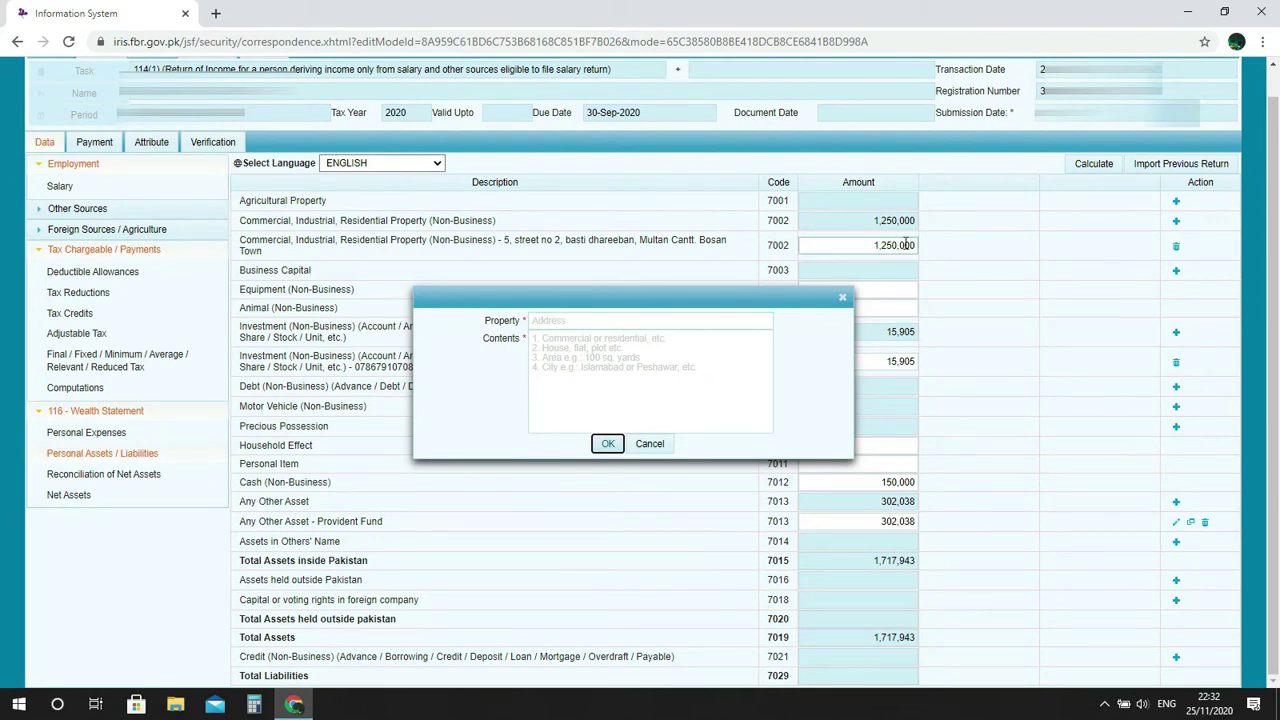
pyautogui.click(628, 320)
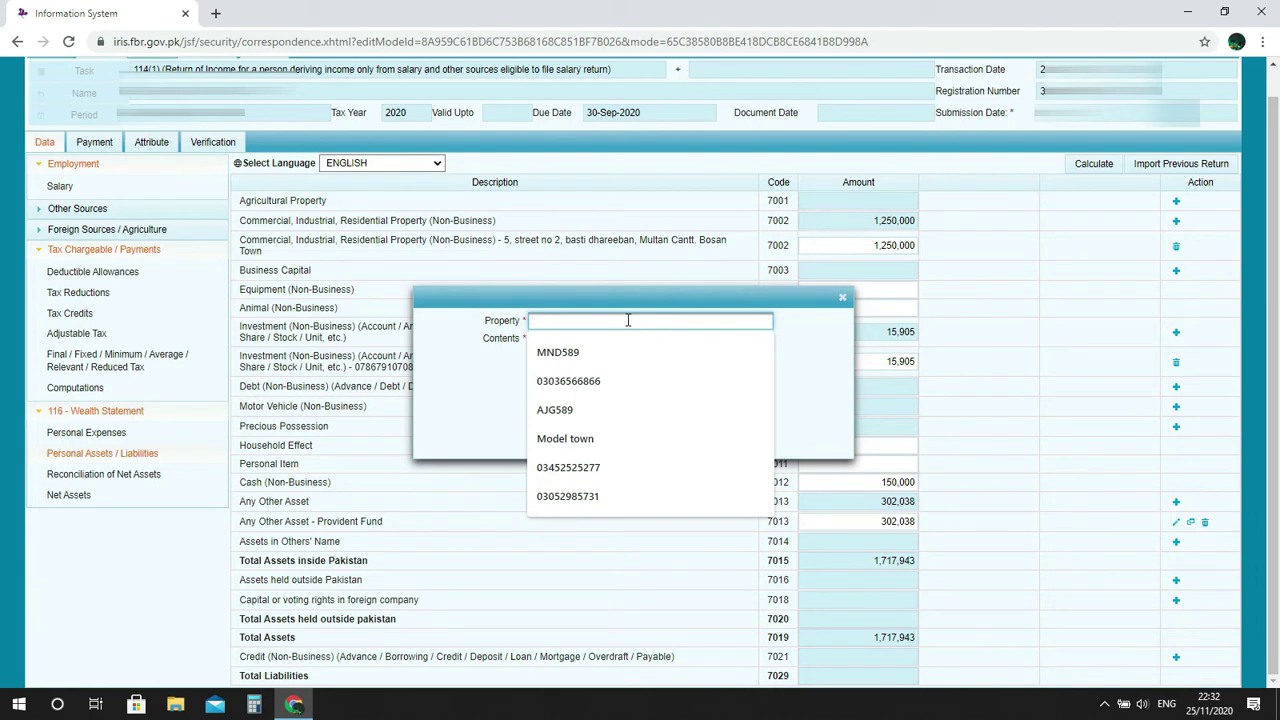
pyautogui.write('town')
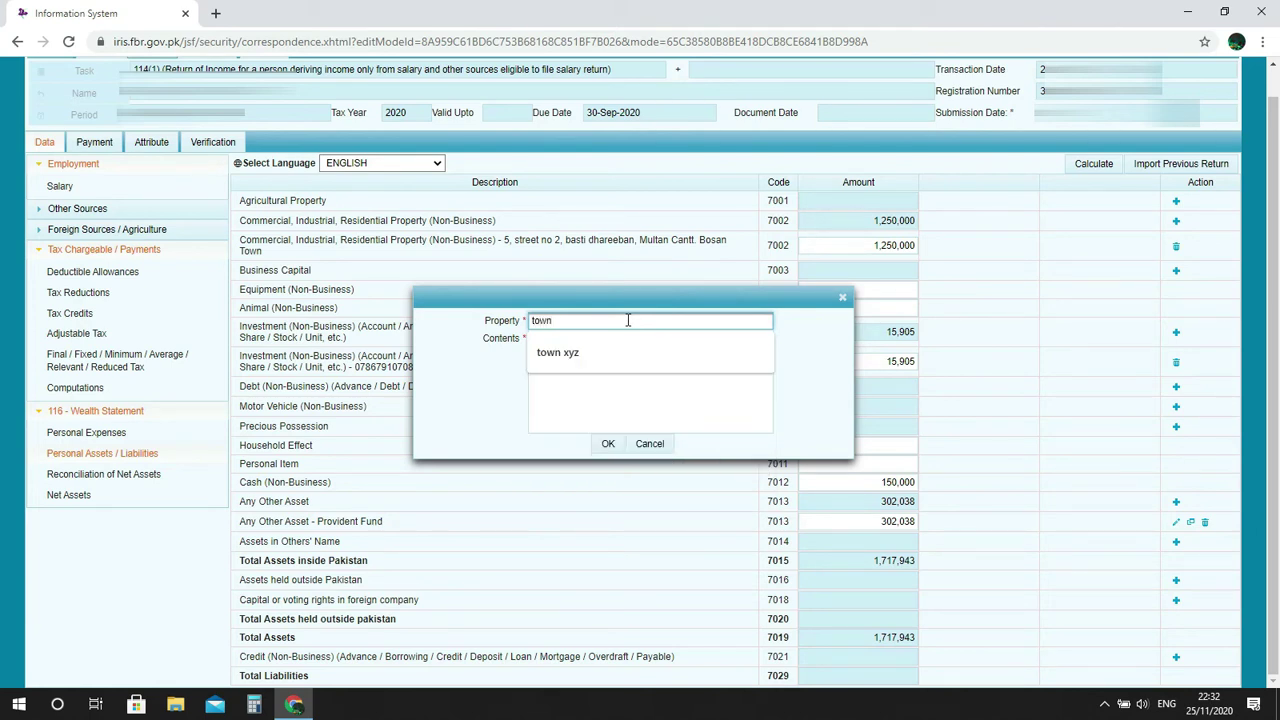
pyautogui.write(' s')
pyautogui.press('BackSpace')
pyautogui.click(629, 396)
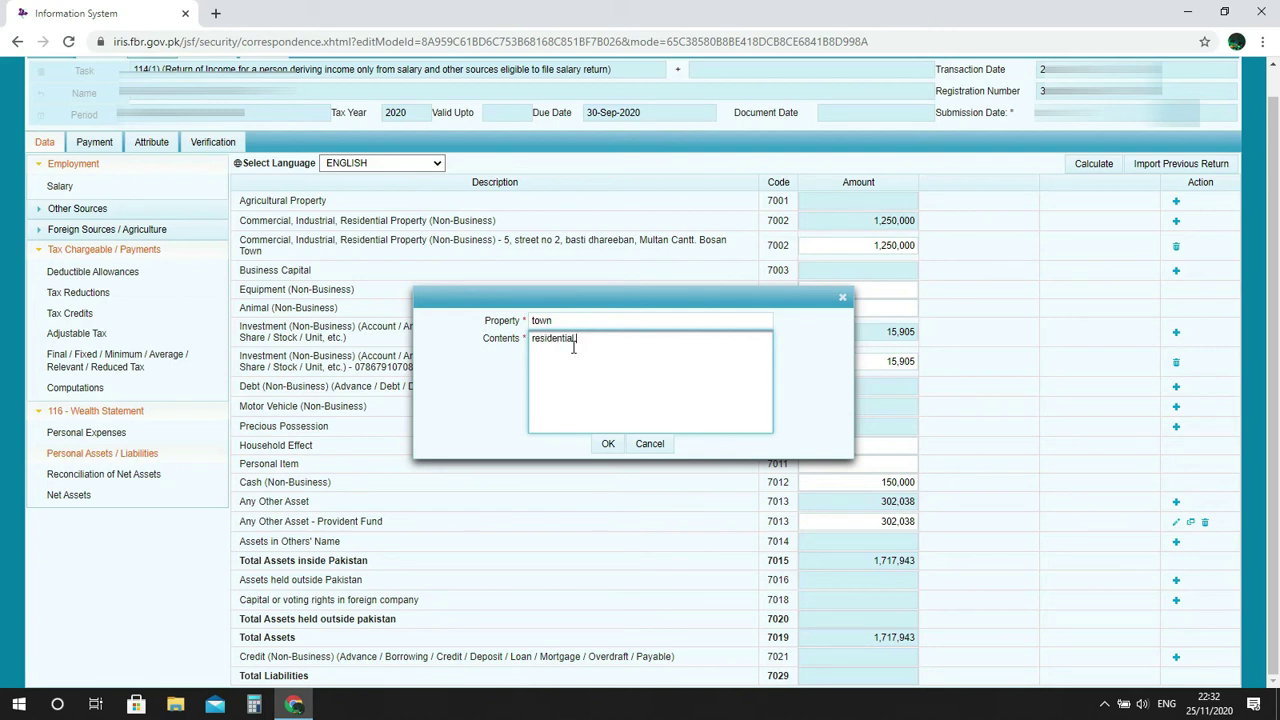
pyautogui.write('residential')
pyautogui.click(594, 369)
pyautogui.write('10 Mari')
# Confirm the new property entry, then look up its 600000 cost value on Excel's Personal asset liabilities sheet.
pyautogui.click(607, 443)
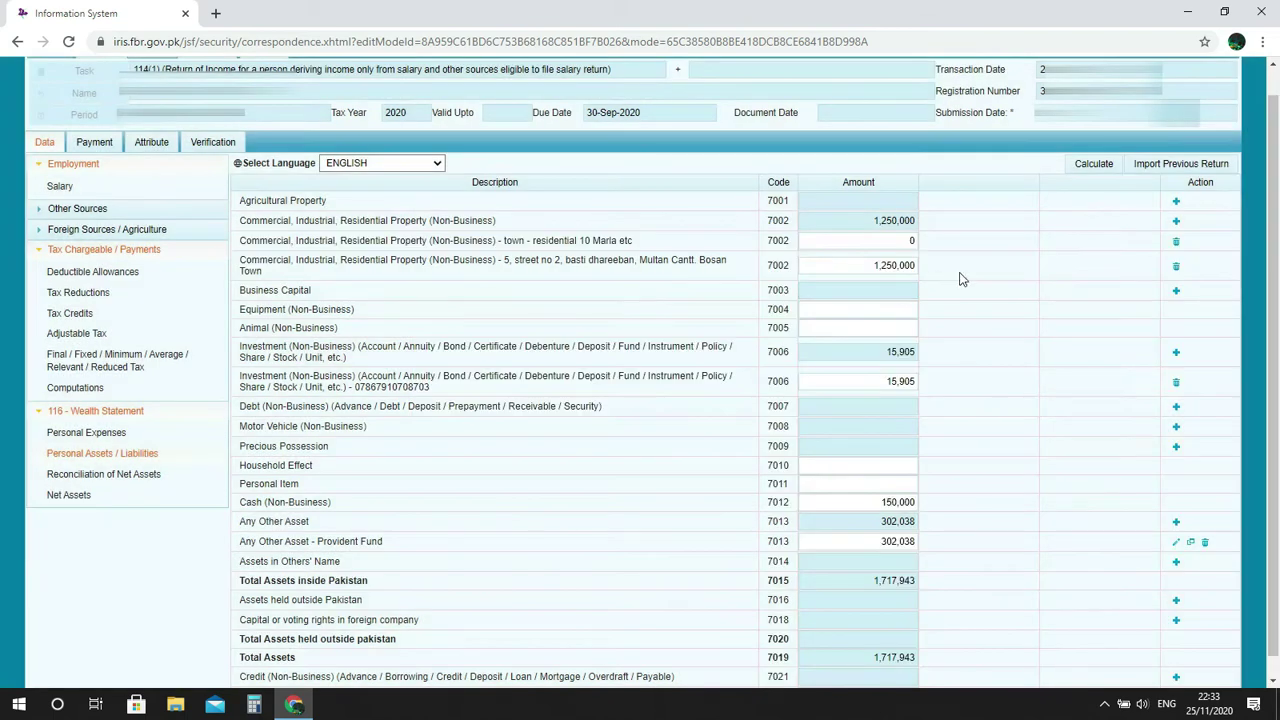
pyautogui.click(911, 242)
pyautogui.doubleClick(911, 241)
pyautogui.hotkey('alt', 'Tab')
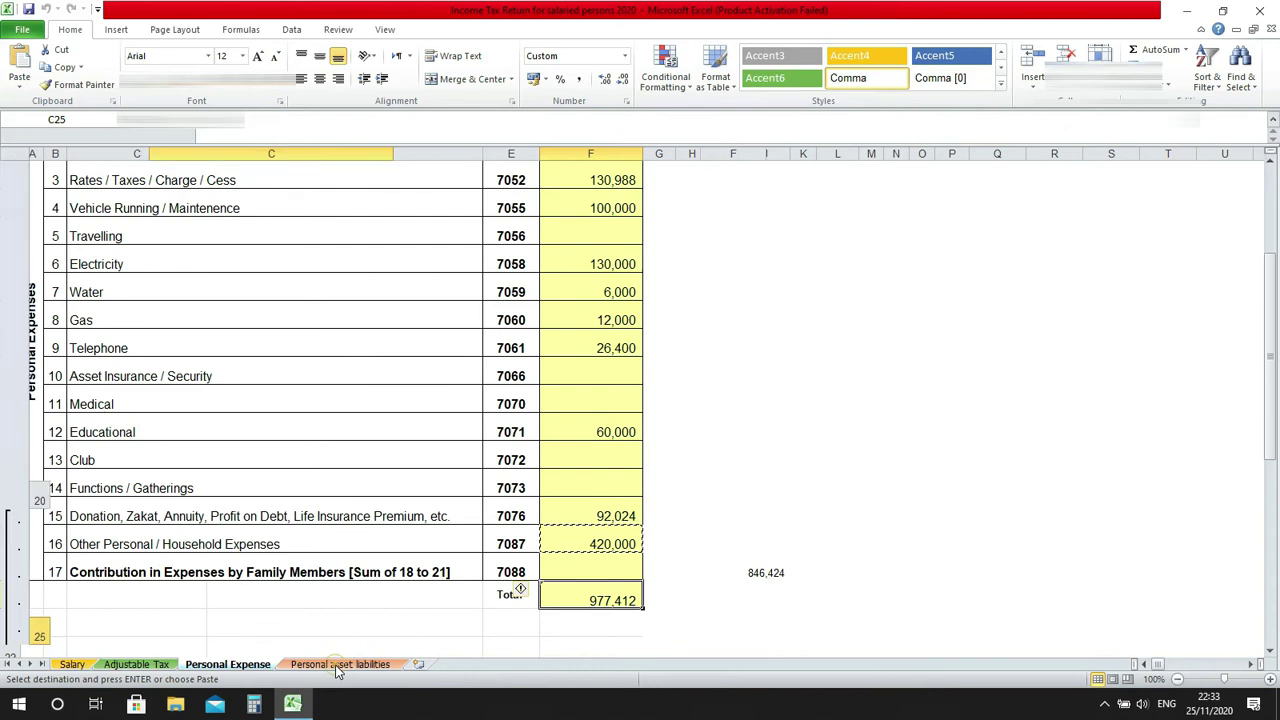
pyautogui.click(338, 665)
pyautogui.moveTo(1272, 252); pyautogui.dragTo(1270, 197)
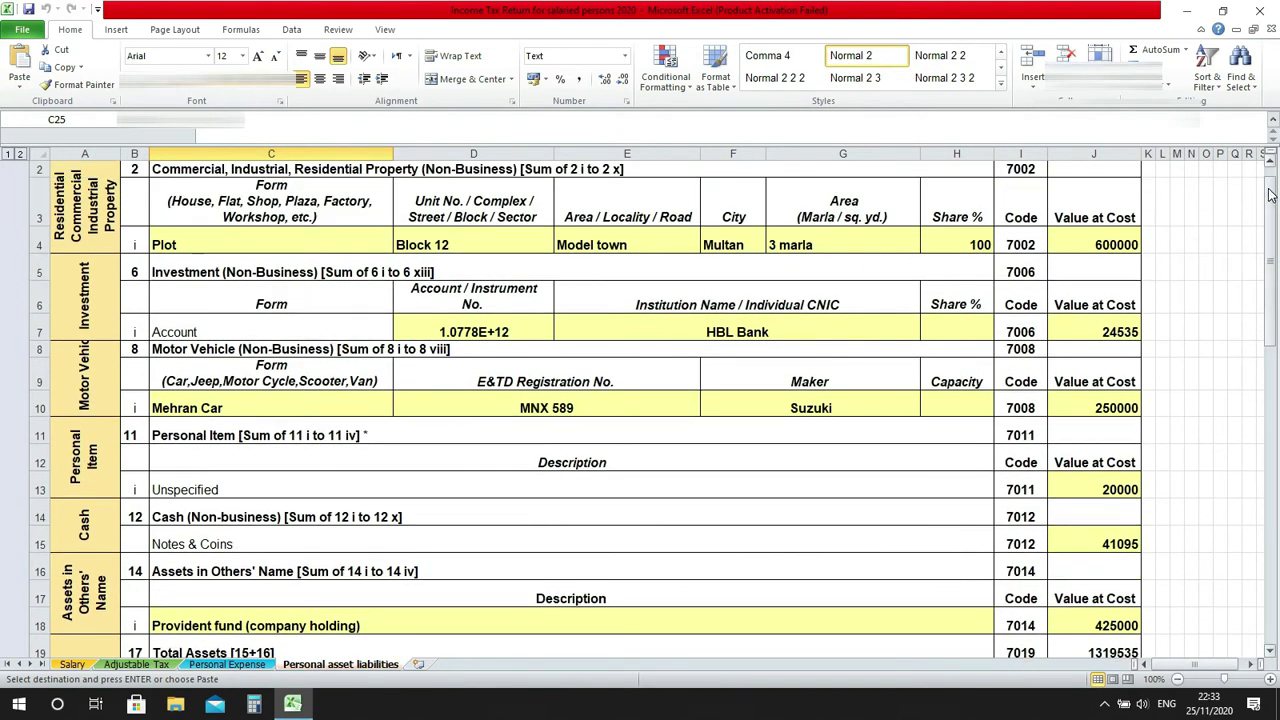
pyautogui.click(1110, 246)
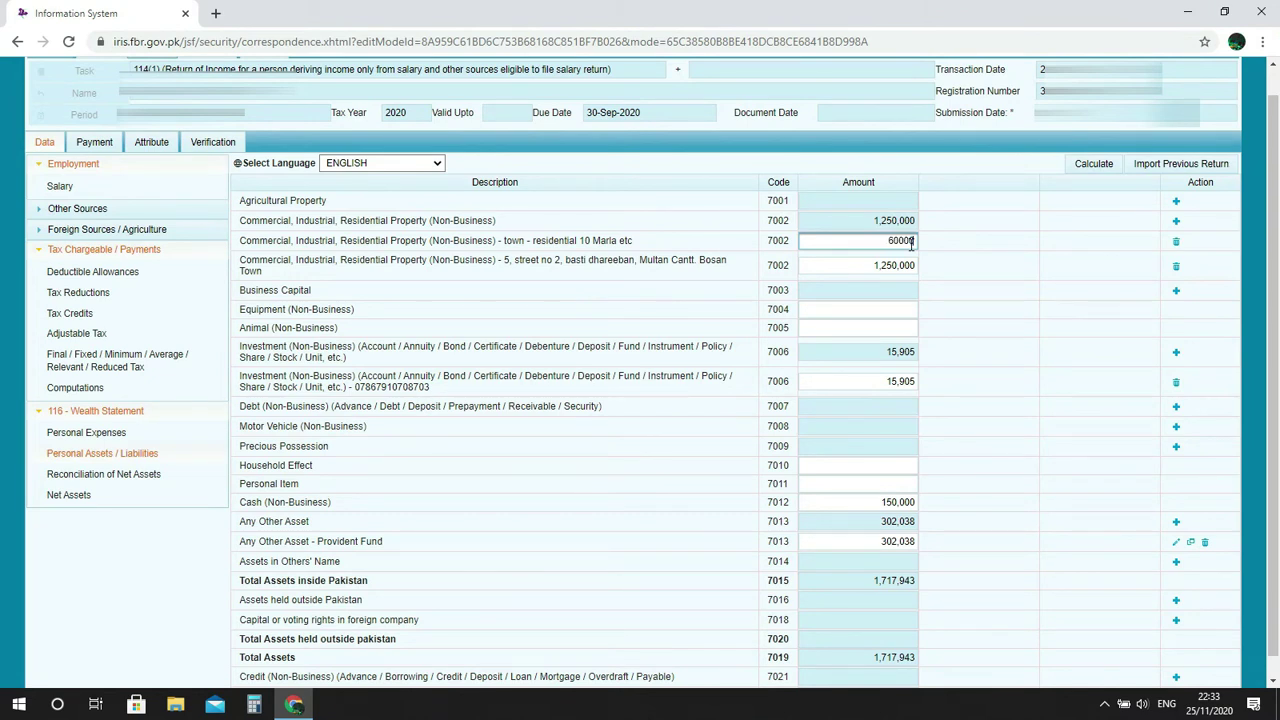
# Clear the mistaken 60,000 amount, recalculate, and delete the 'town - residential 10 Marla etc' row.
pyautogui.click(1092, 165)
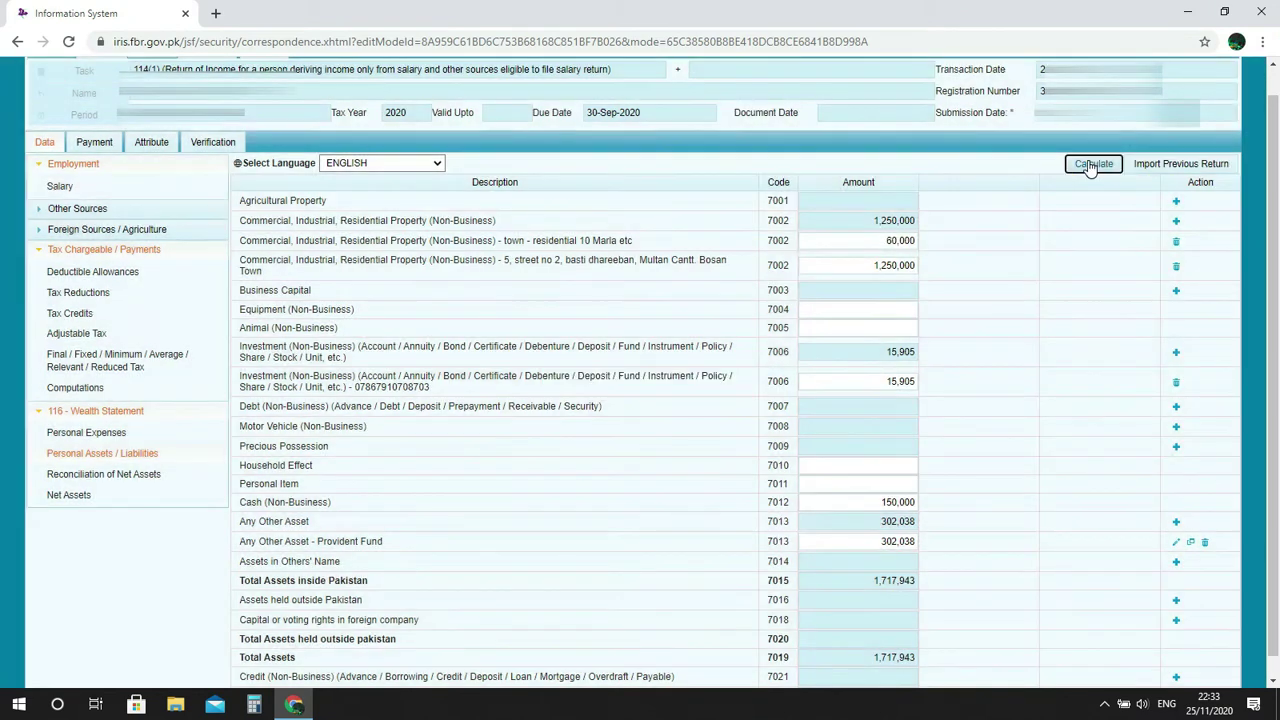
pyautogui.doubleClick(907, 243)
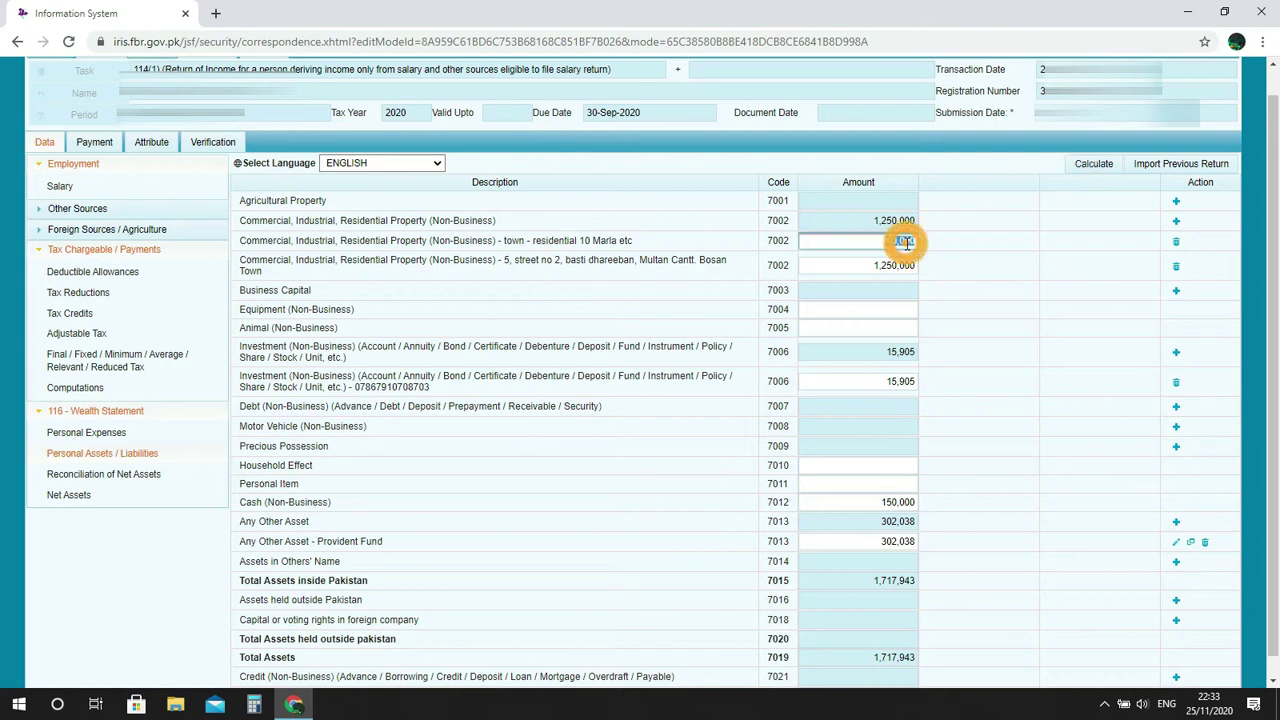
pyautogui.press('BackSpace')
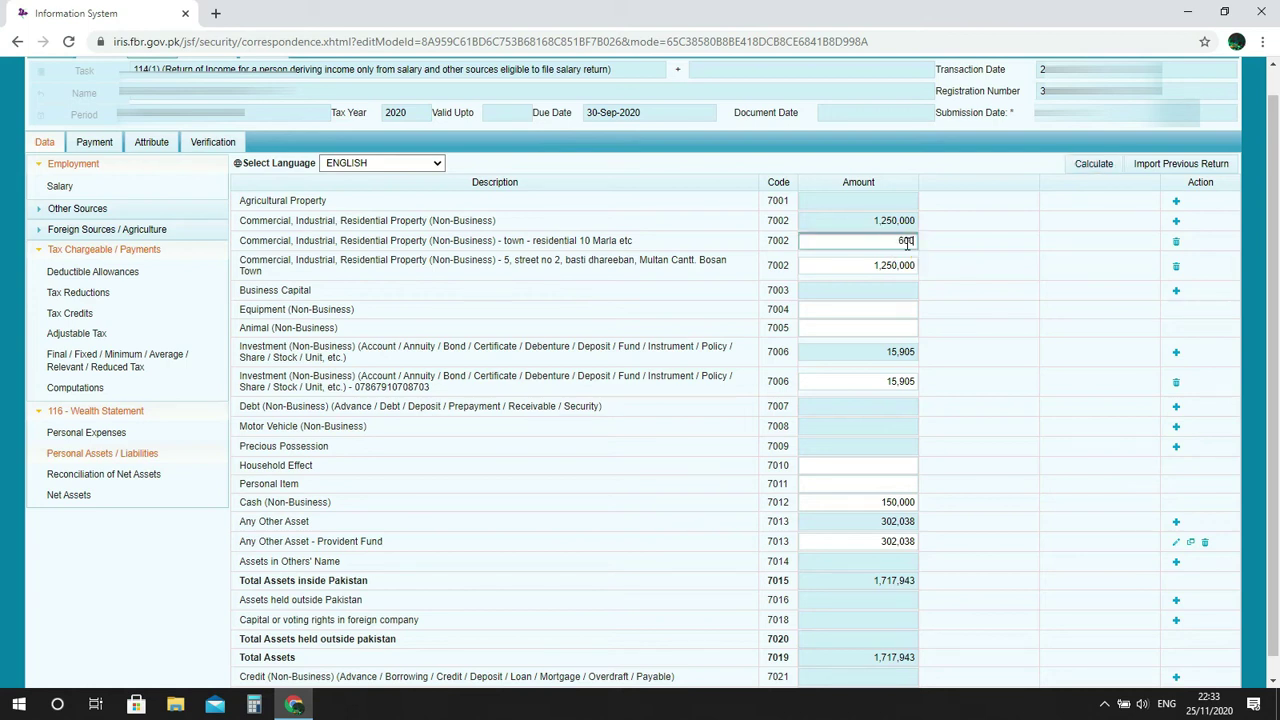
pyautogui.click(1085, 163)
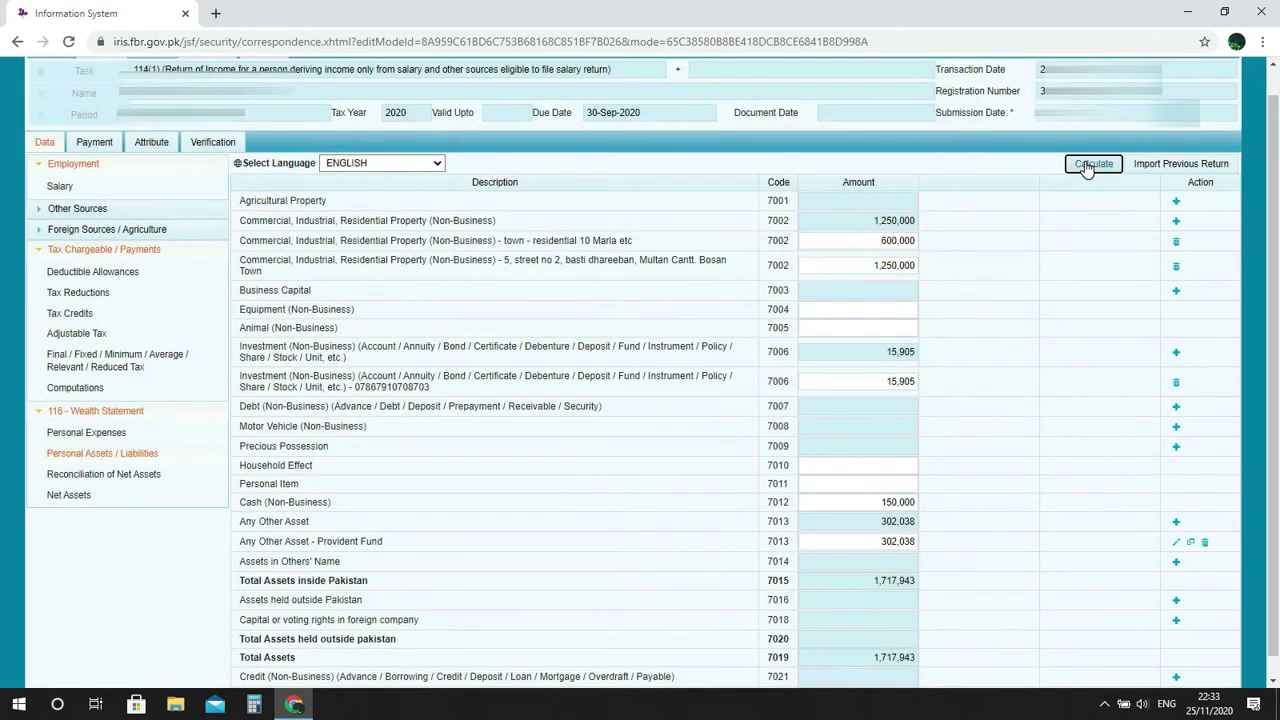
pyautogui.click(1090, 163)
pyautogui.click(879, 265)
pyautogui.click(1176, 243)
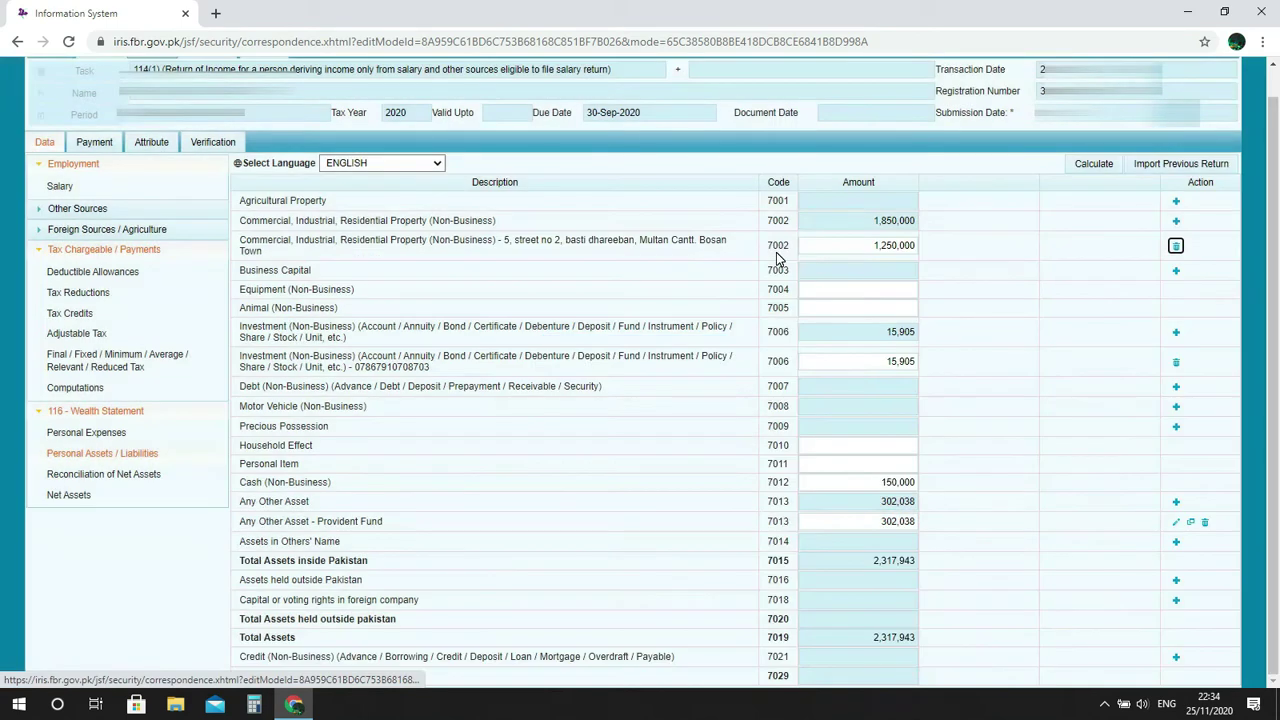
# Add a 7002 property row with Property 'bosan town' and Contents '3 marla residential'.
pyautogui.click(1176, 221)
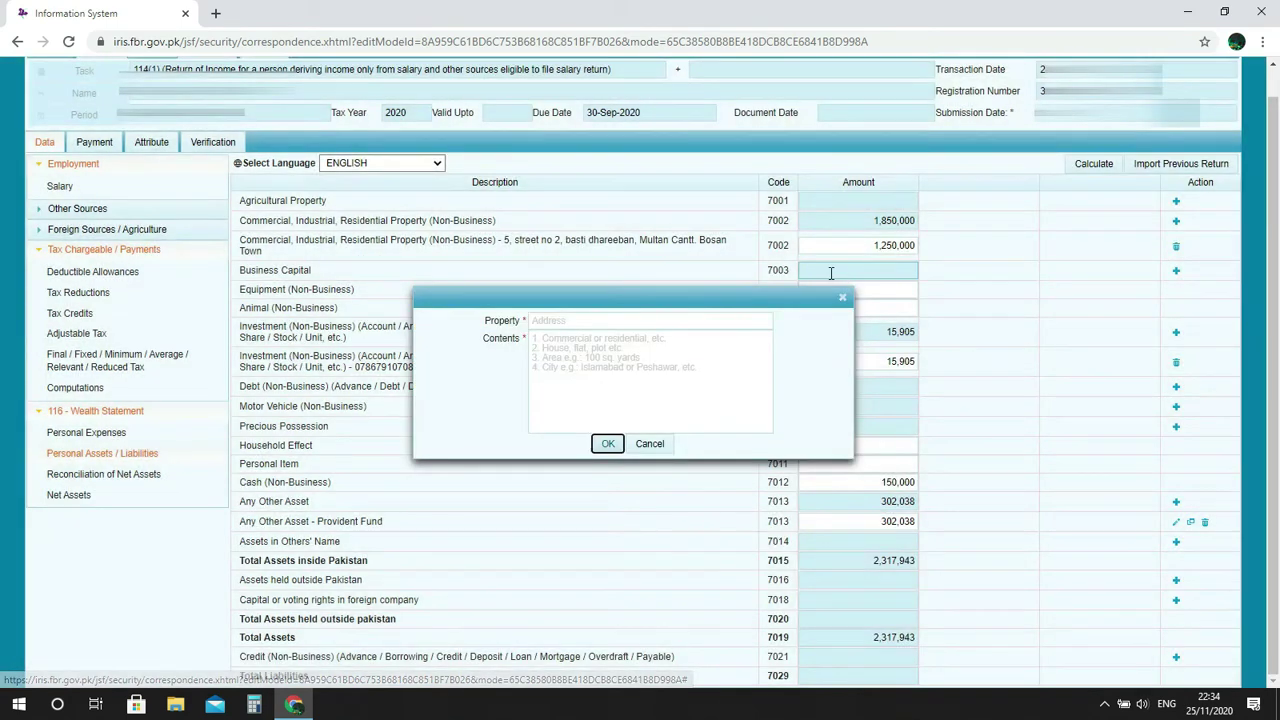
pyautogui.click(641, 321)
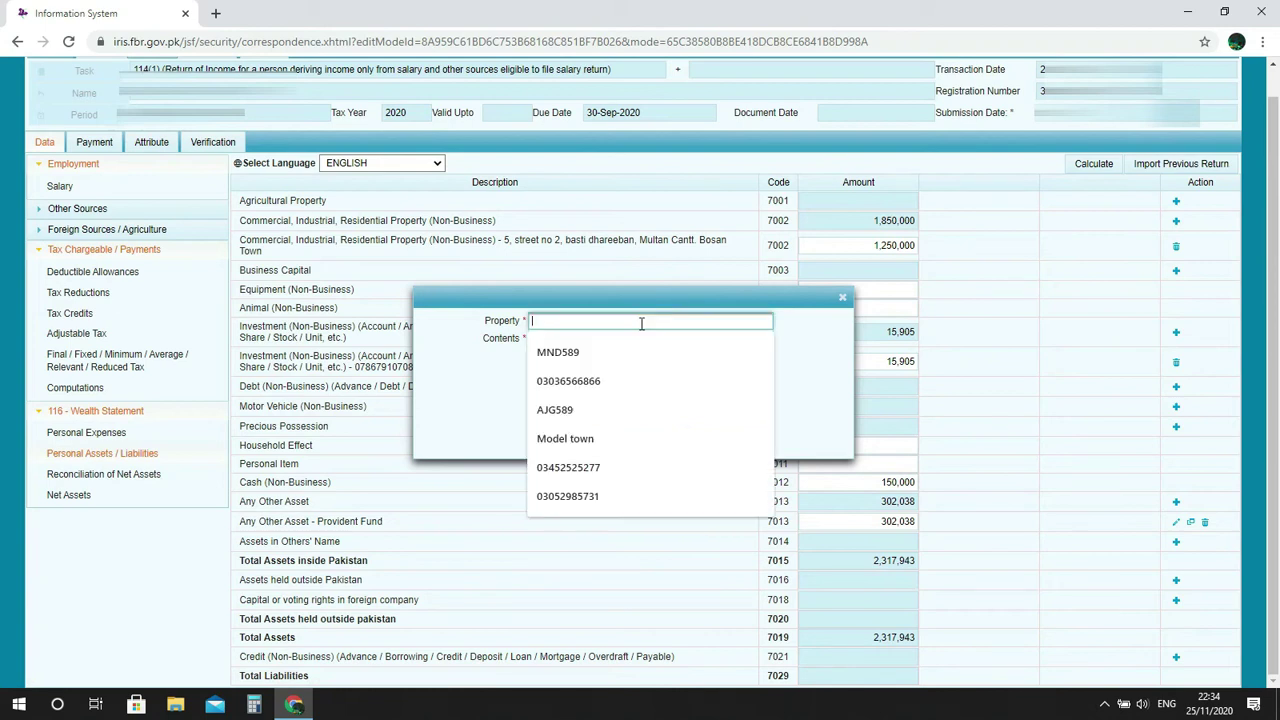
pyautogui.write('town')
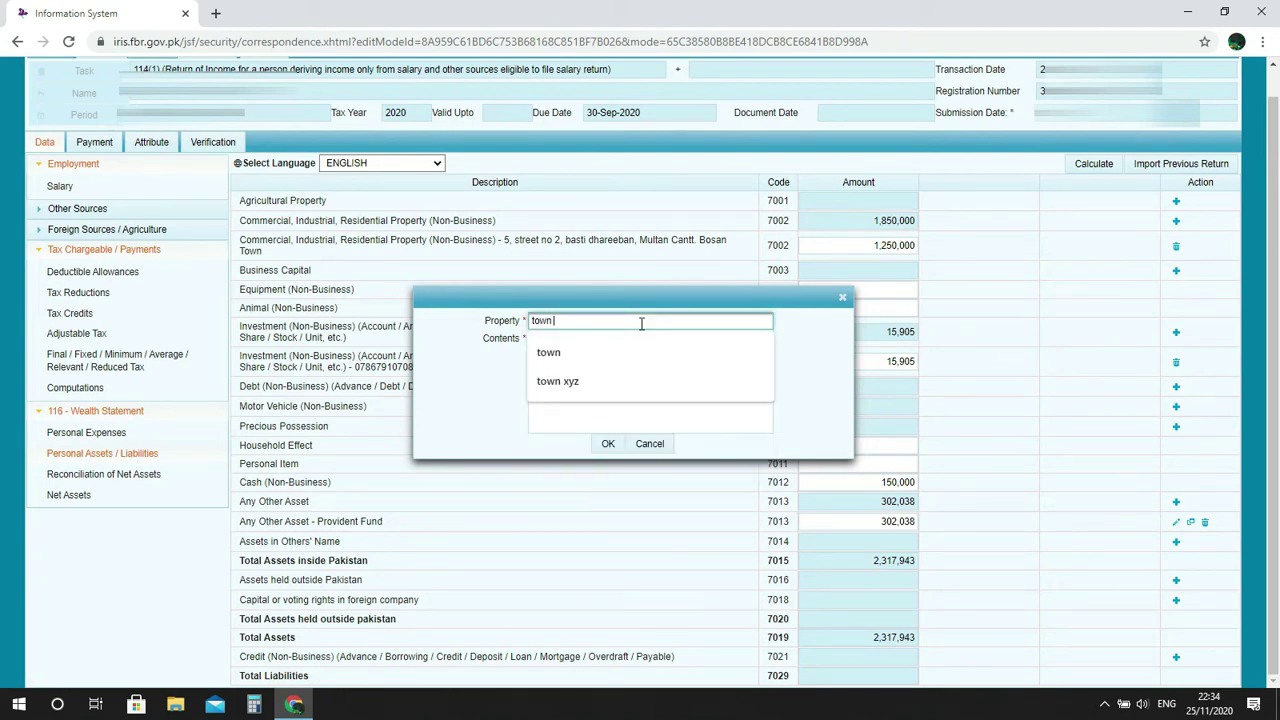
pyautogui.write(' bosan tow')
pyautogui.press('BackSpace')
pyautogui.press('BackSpace')
pyautogui.press('BackSpace')
pyautogui.press('BackSpace')
pyautogui.press('BackSpace')
pyautogui.press('BackSpace')
pyautogui.press('BackSpace')
pyautogui.press('BackSpace')
pyautogui.press('BackSpace')
pyautogui.press('BackSpace')
pyautogui.press('BackSpace')
pyautogui.press('BackSpace')
pyautogui.press('BackSpace')
pyautogui.press('BackSpace')
pyautogui.write('bosan to')
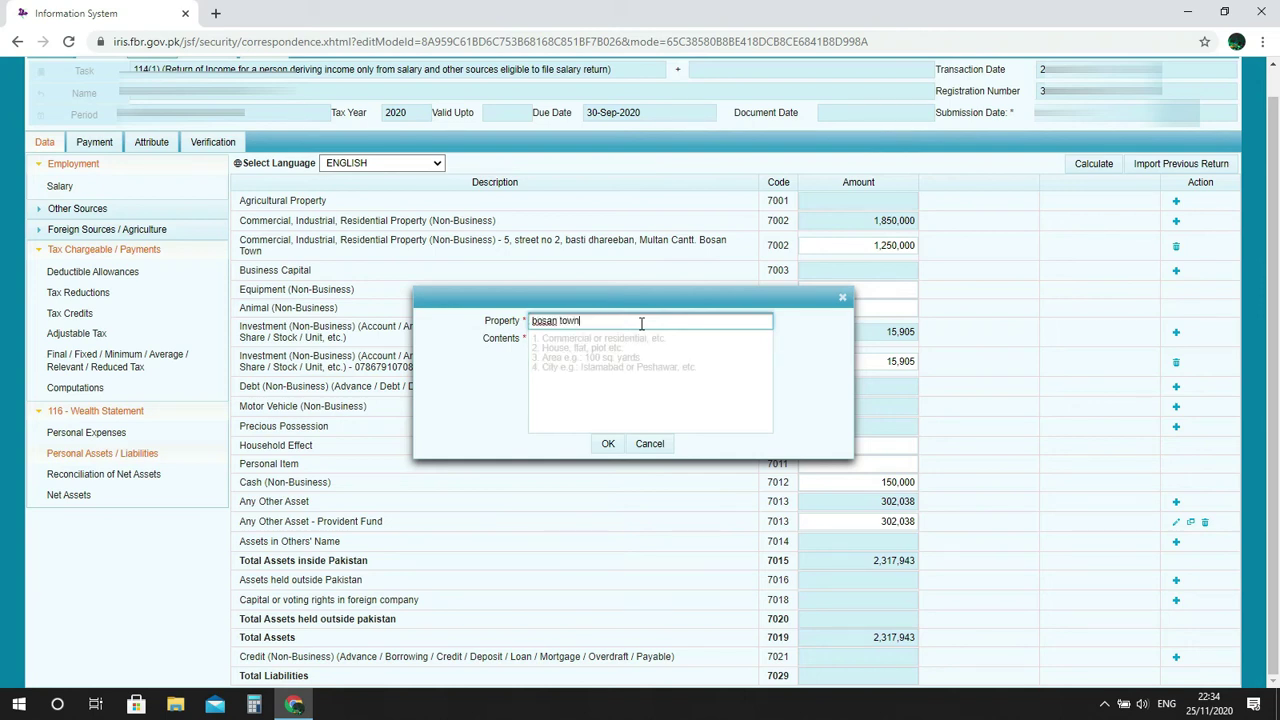
pyautogui.press('Tab')
pyautogui.write('3 marla re')
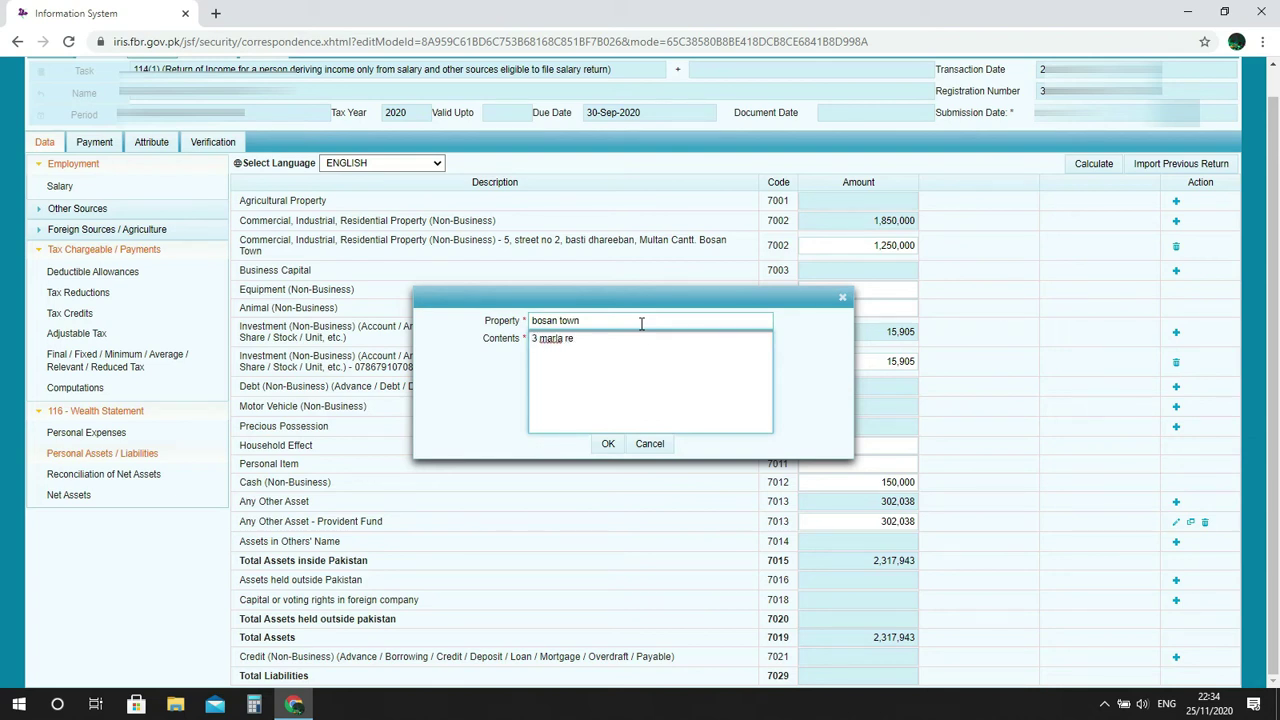
pyautogui.write('sidential')
pyautogui.click(607, 443)
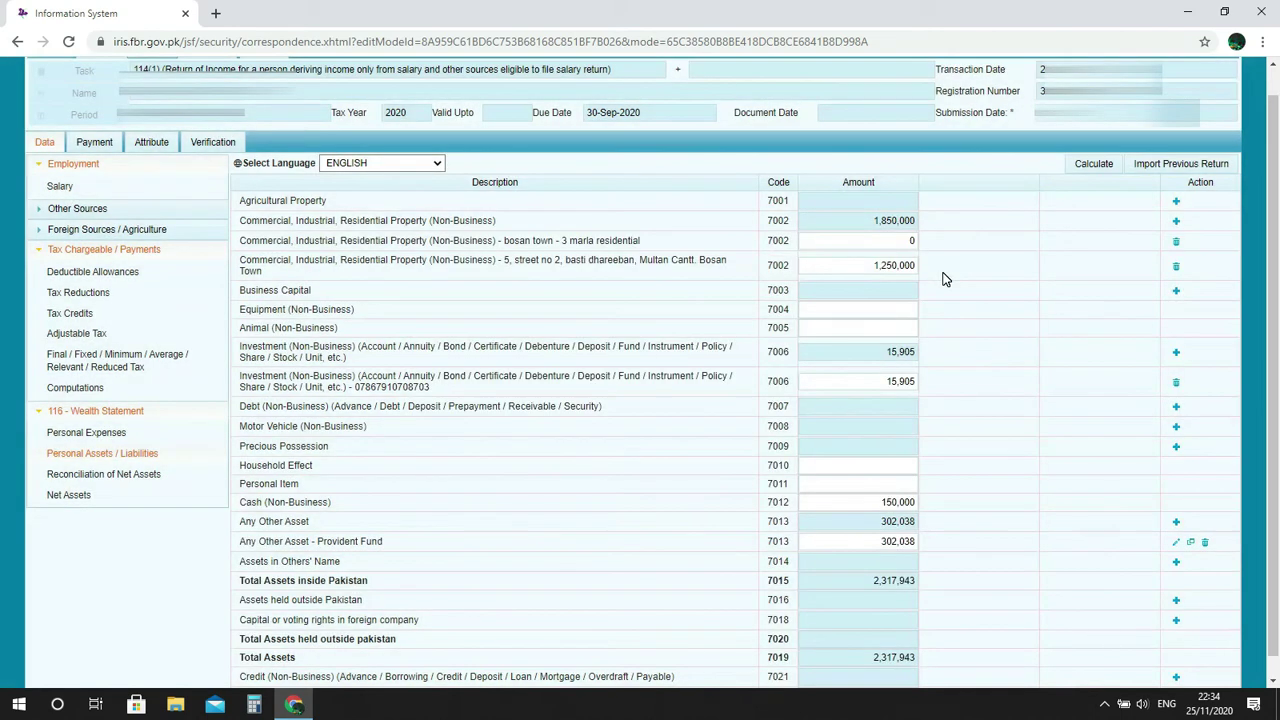
# Enter 600000 as the bosan town property amount and recalculate the totals.
pyautogui.click(906, 241)
pyautogui.write('600000')
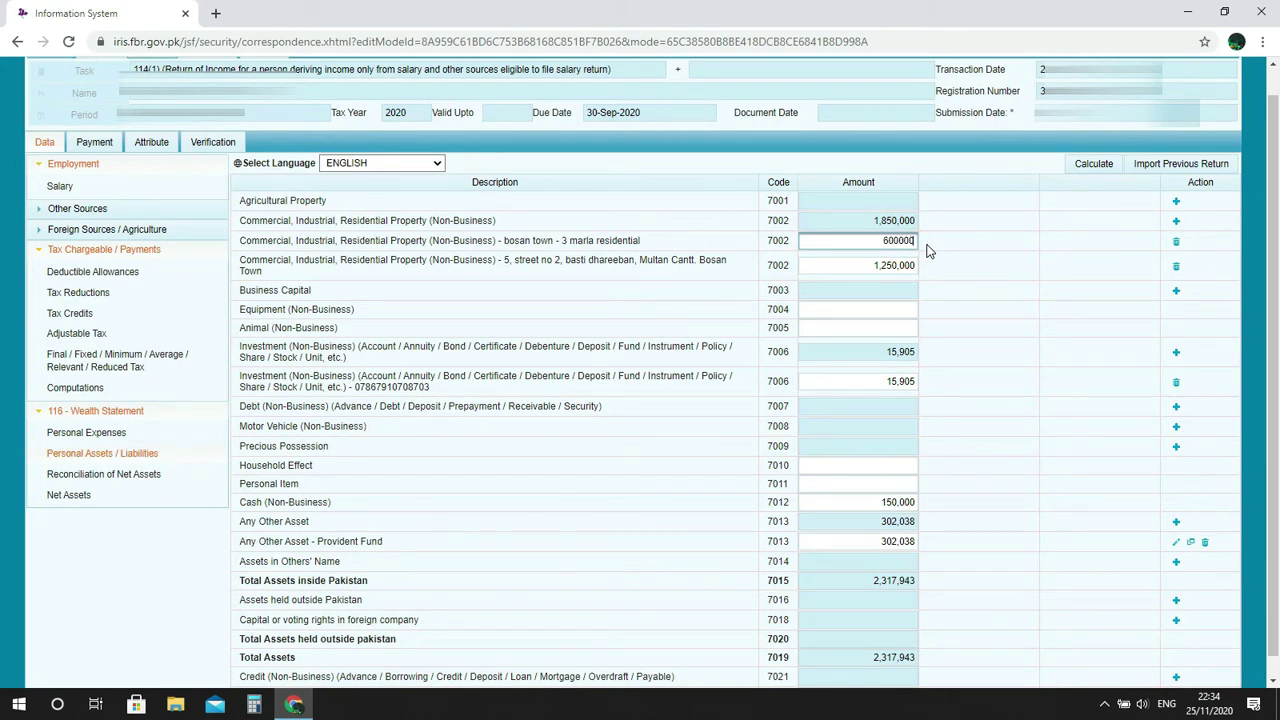
pyautogui.click(1092, 172)
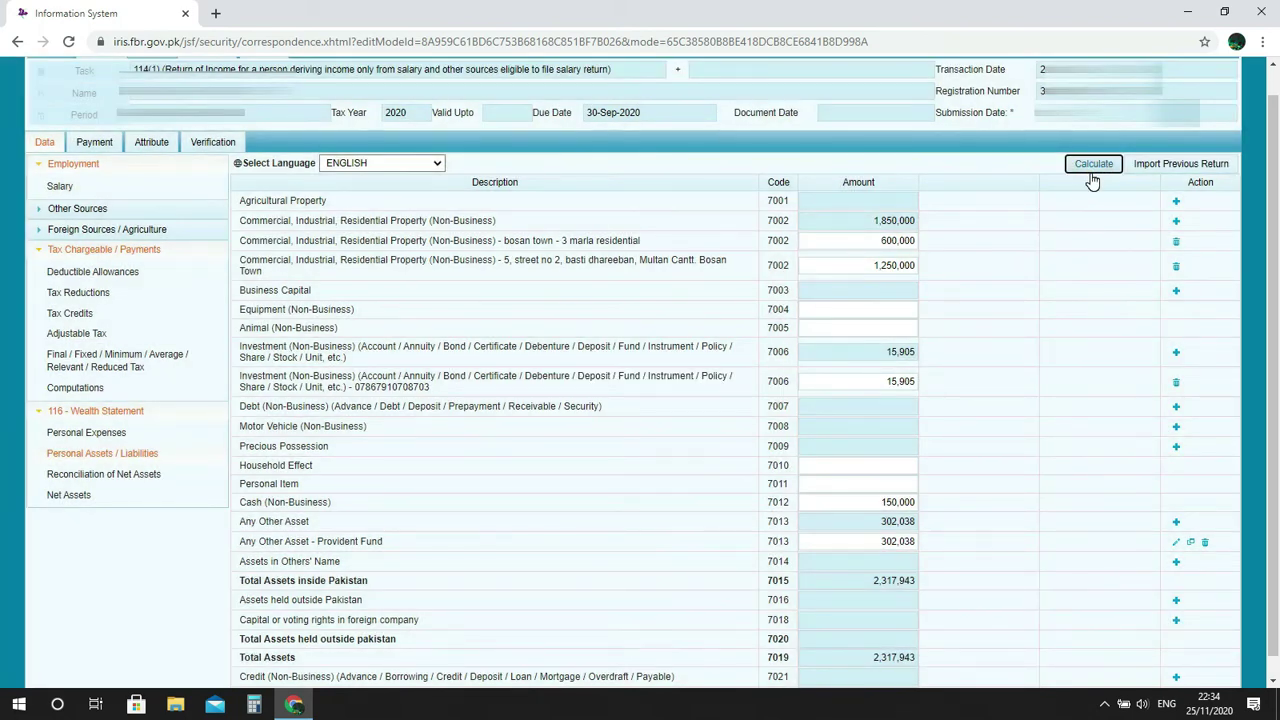
# Look up the 24535 investment value in Excel cell J7 and select the 15,905 second 7006 amount.
pyautogui.hotkey('alt', 'Tab')
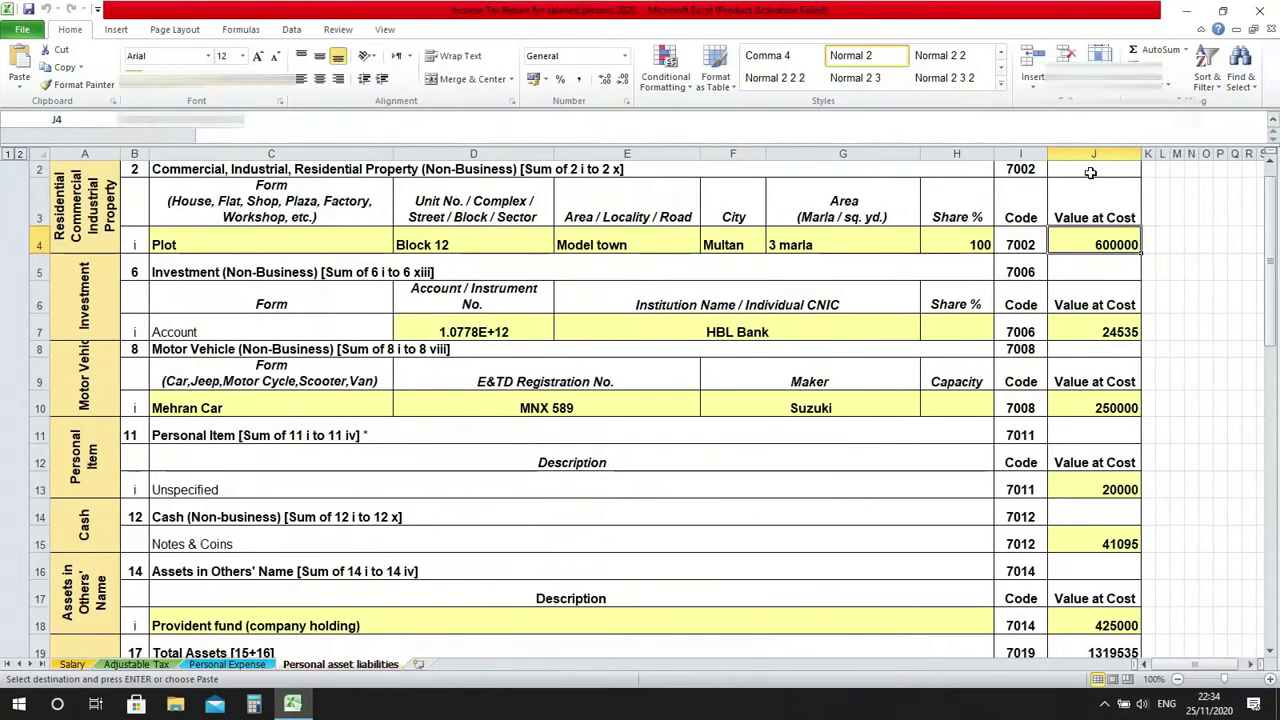
pyautogui.click(1108, 333)
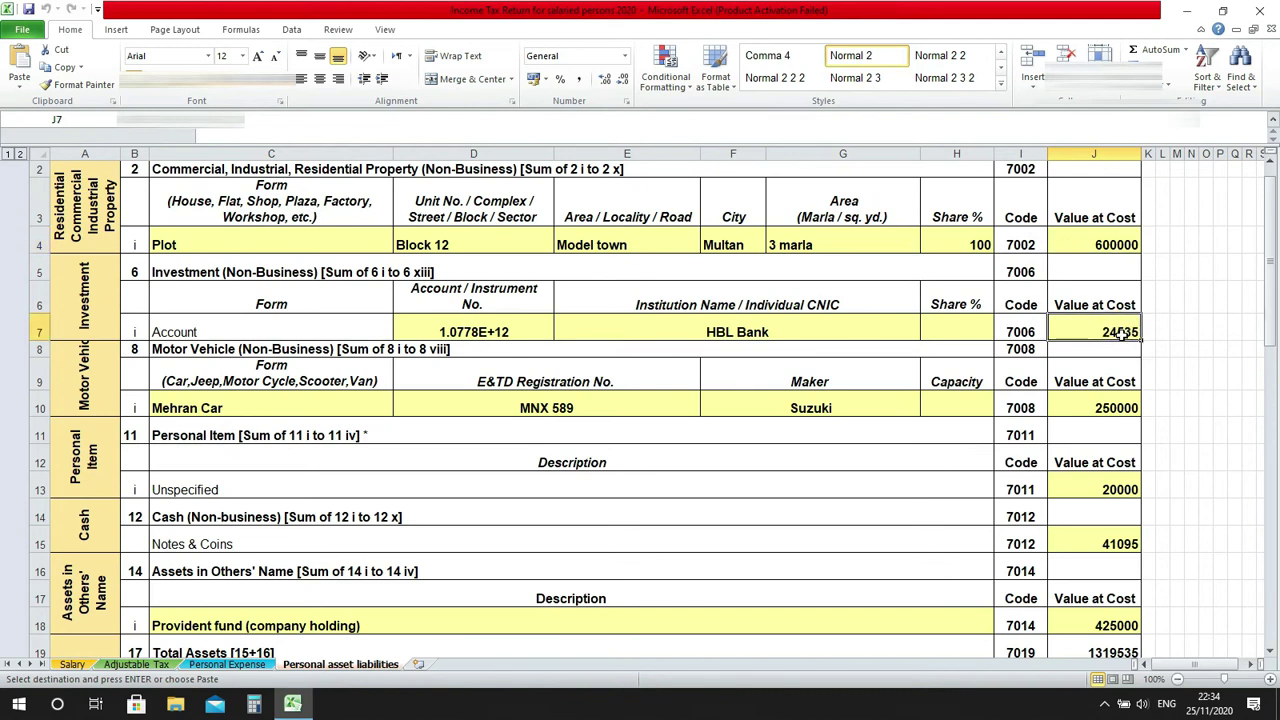
pyautogui.hotkey('alt', 'Tab')
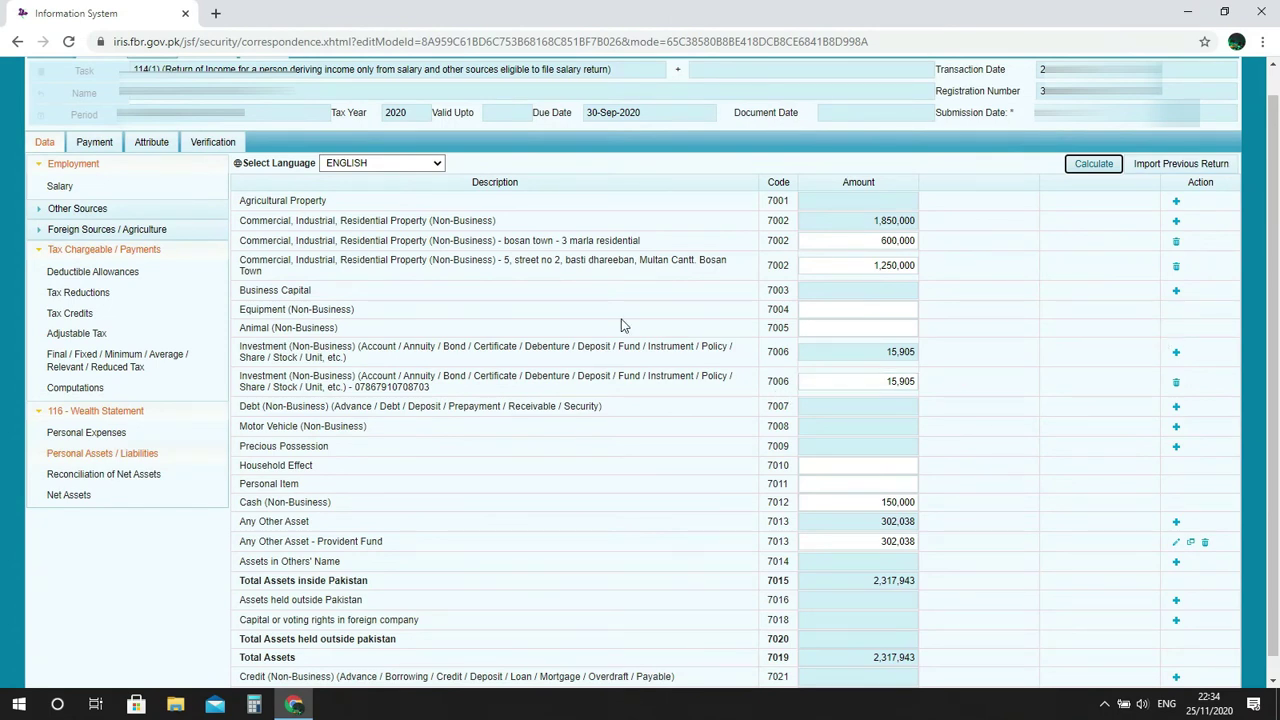
pyautogui.click(900, 381)
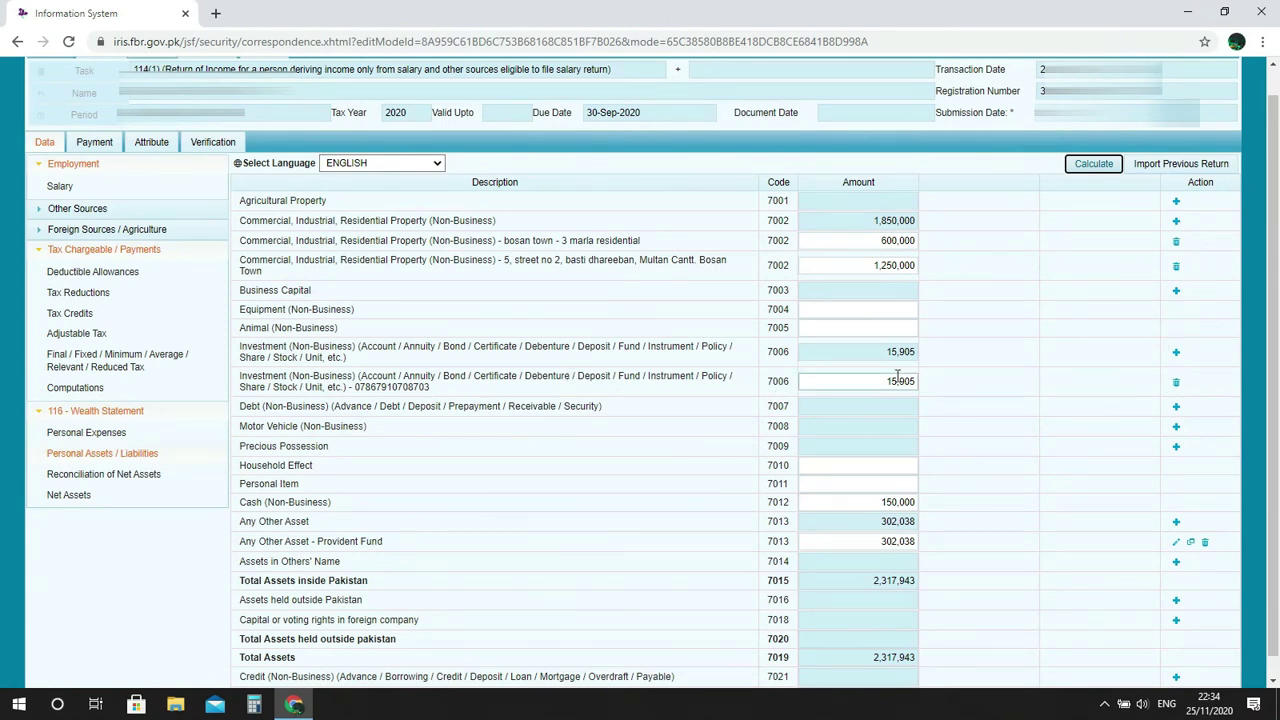
pyautogui.moveTo(881, 383); pyautogui.dragTo(917, 381)
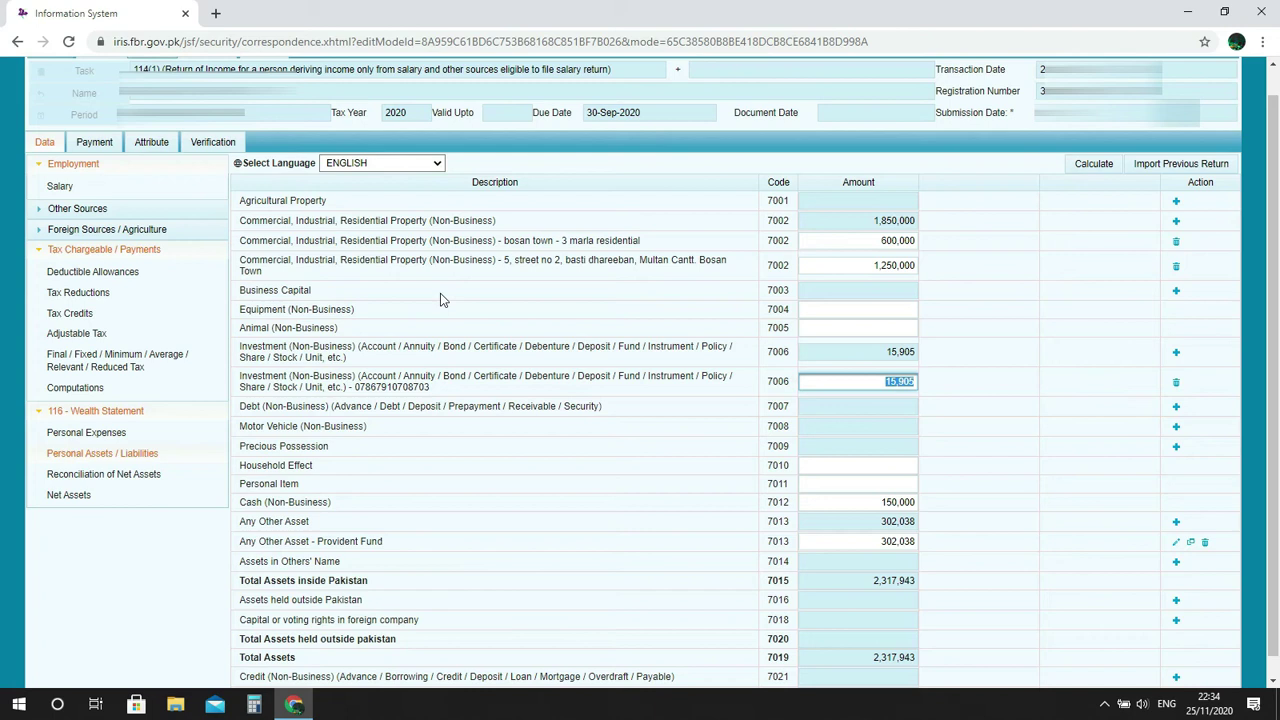
pyautogui.click(252, 108)
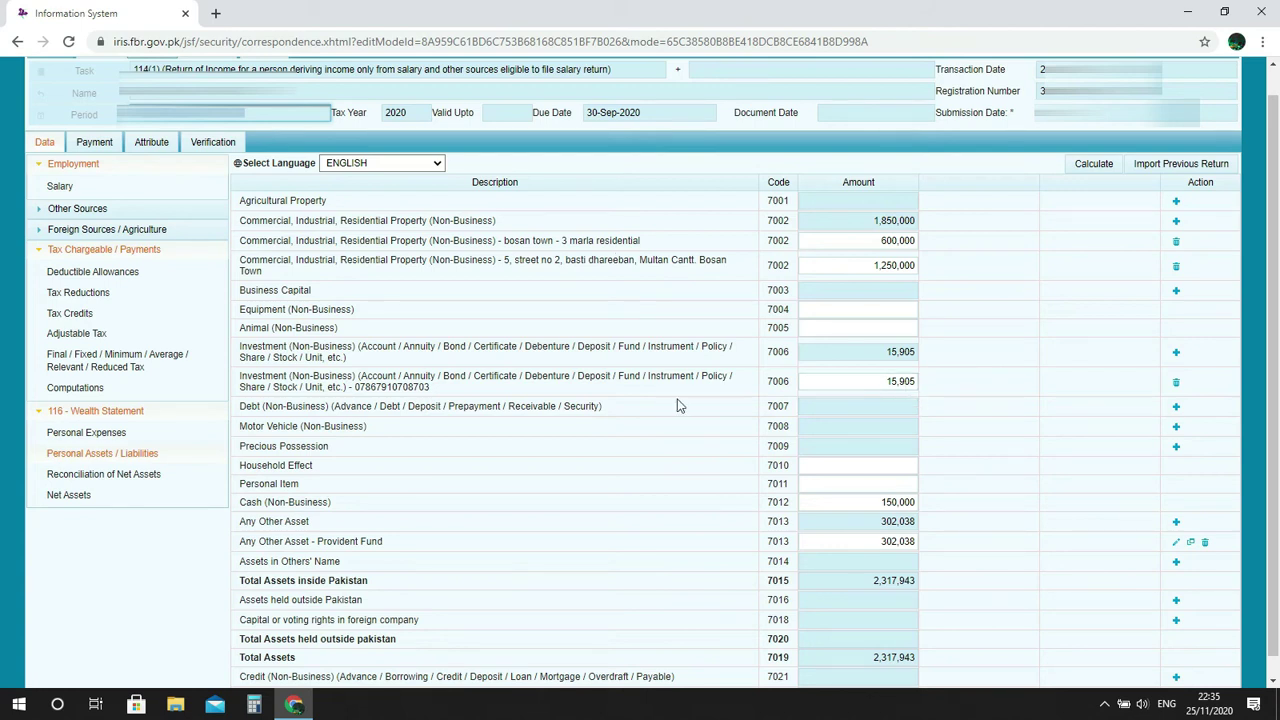
pyautogui.moveTo(866, 383); pyautogui.dragTo(917, 380)
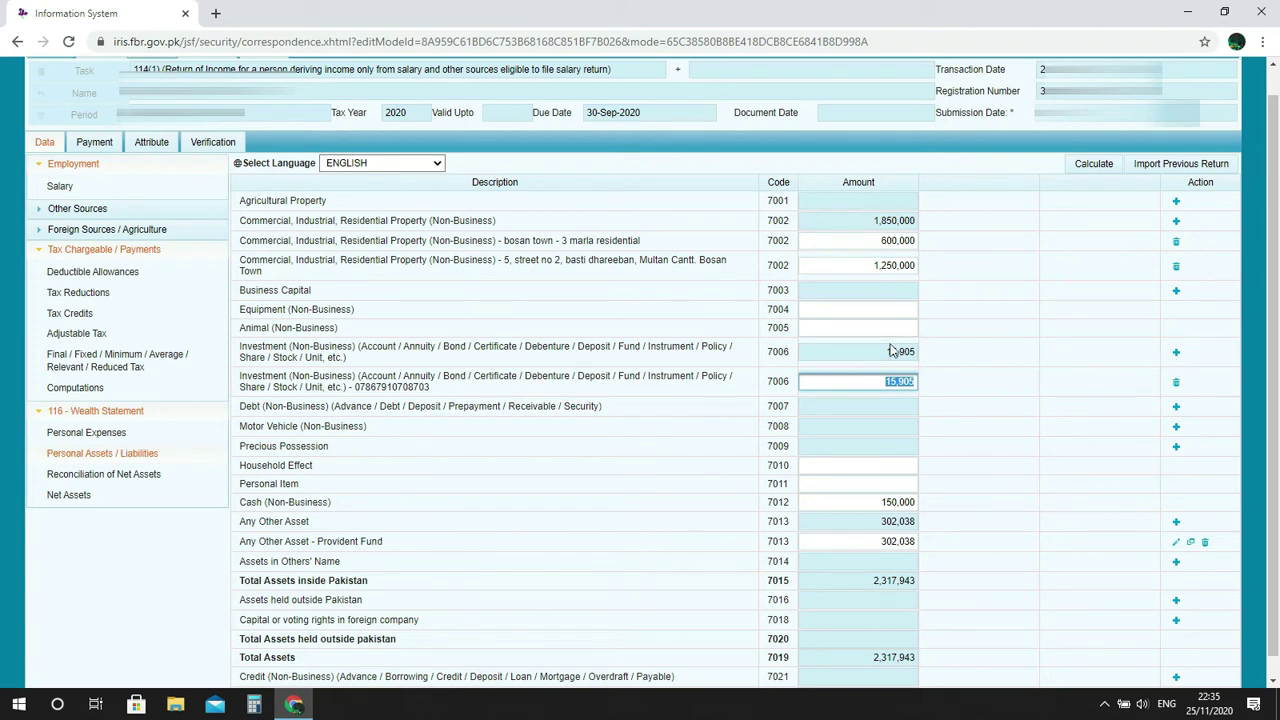
pyautogui.click(1176, 354)
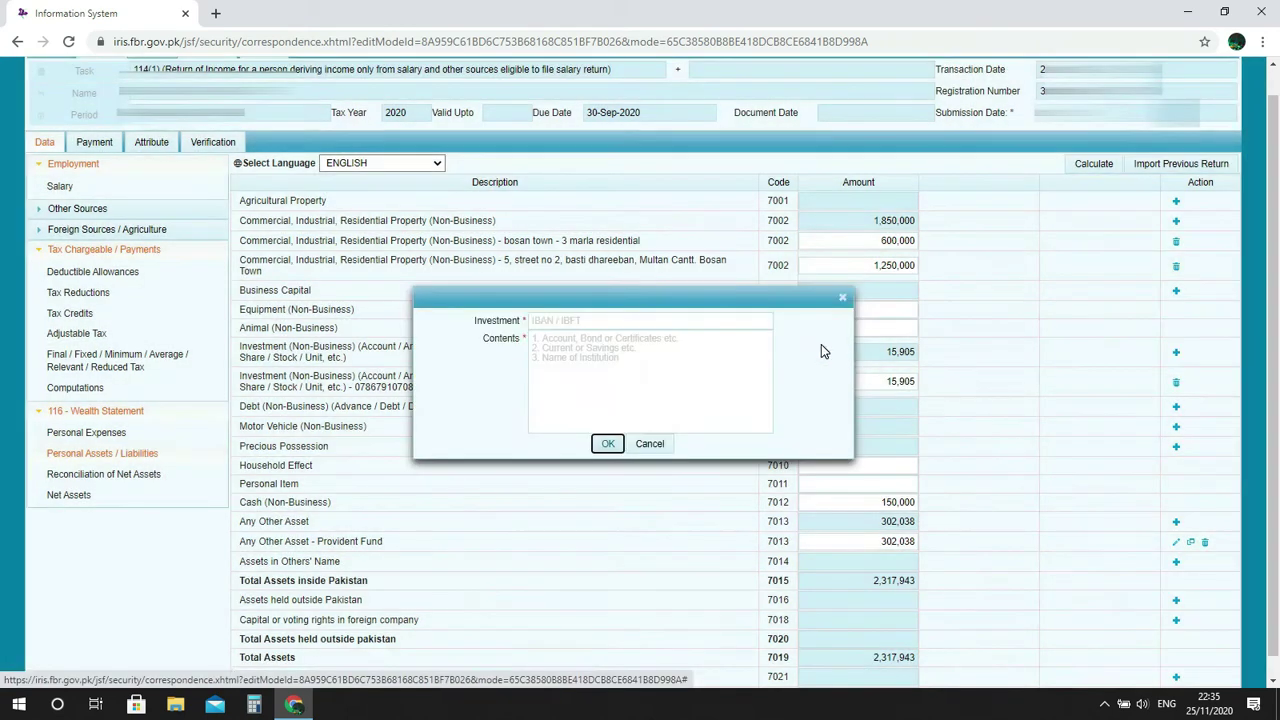
pyautogui.click(632, 322)
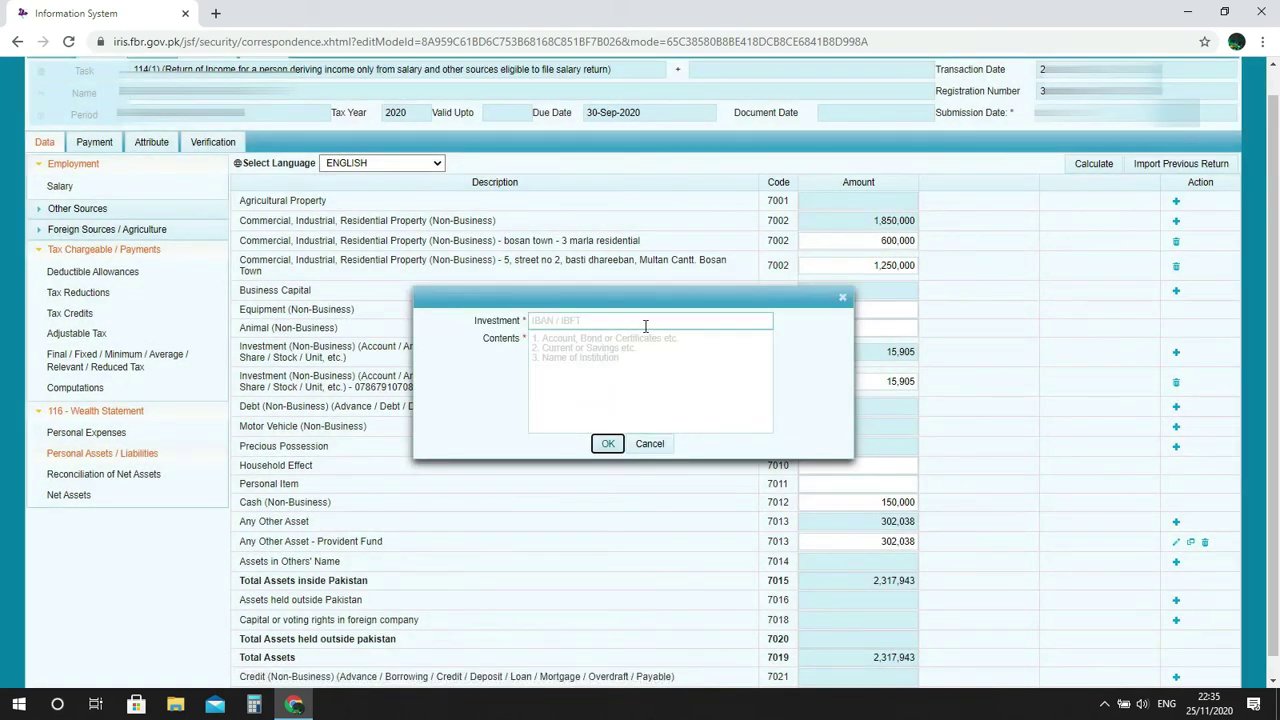
pyautogui.click(634, 366)
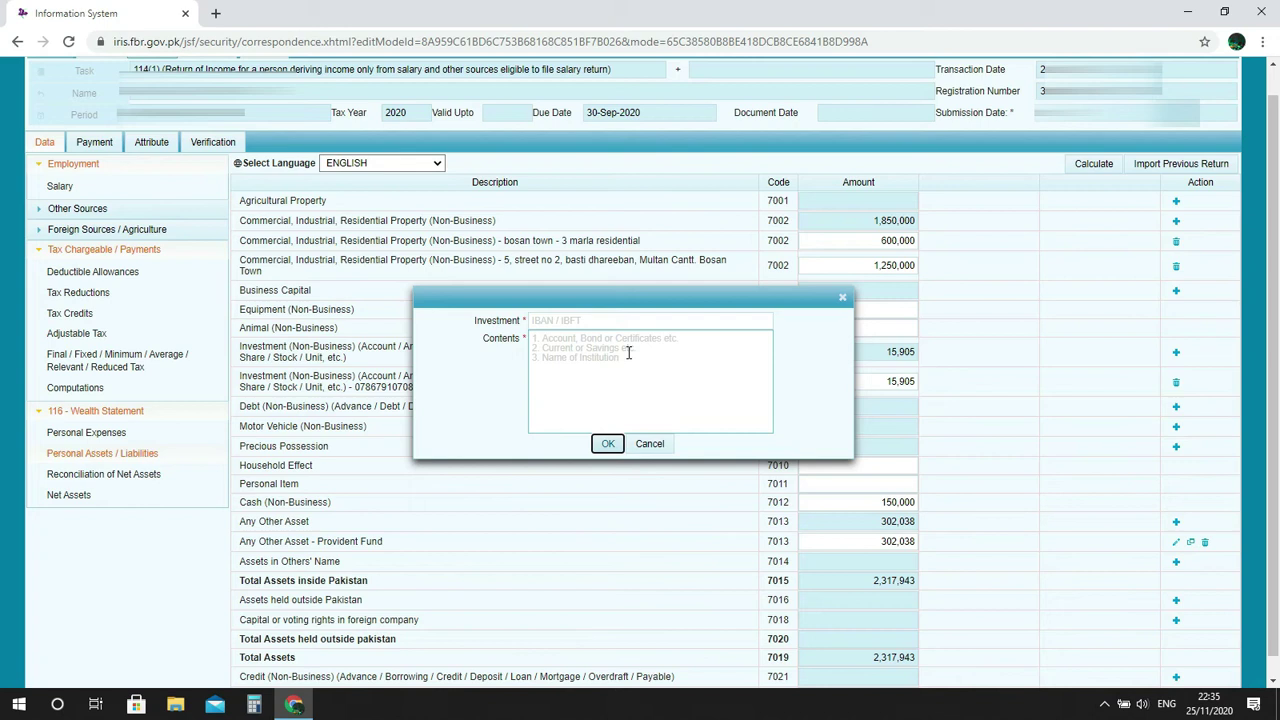
pyautogui.click(579, 324)
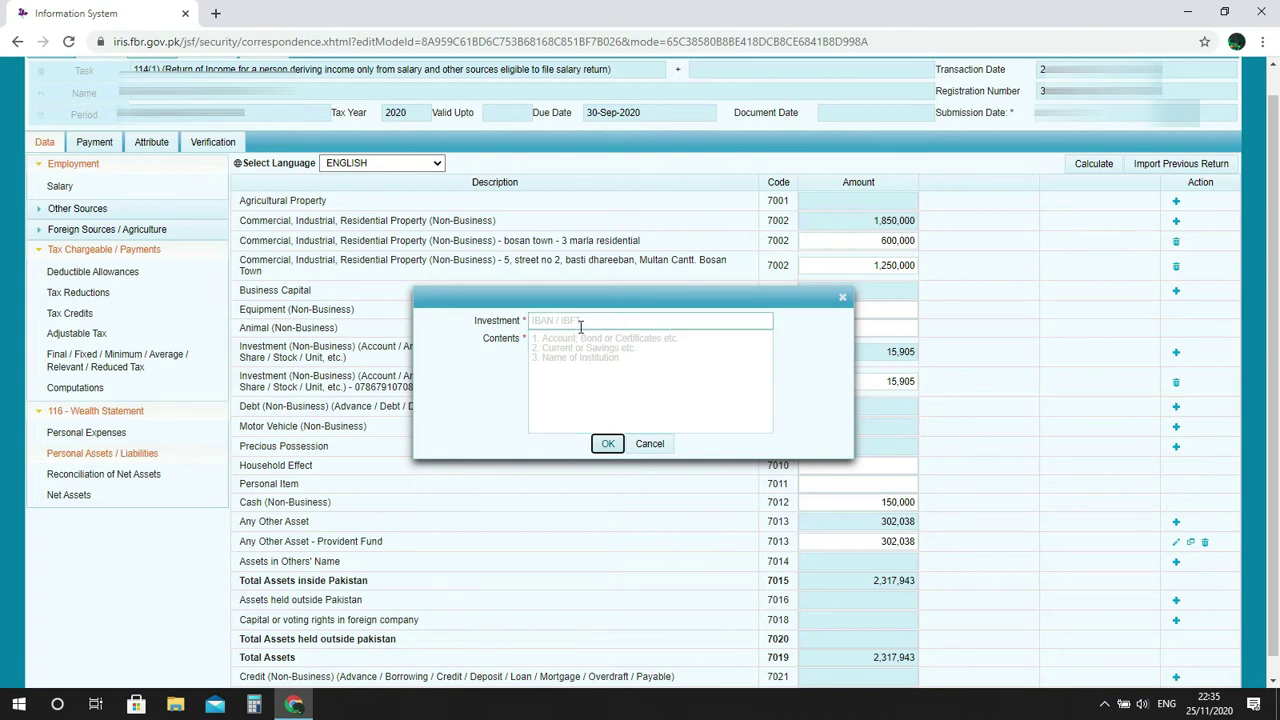
pyautogui.click(560, 362)
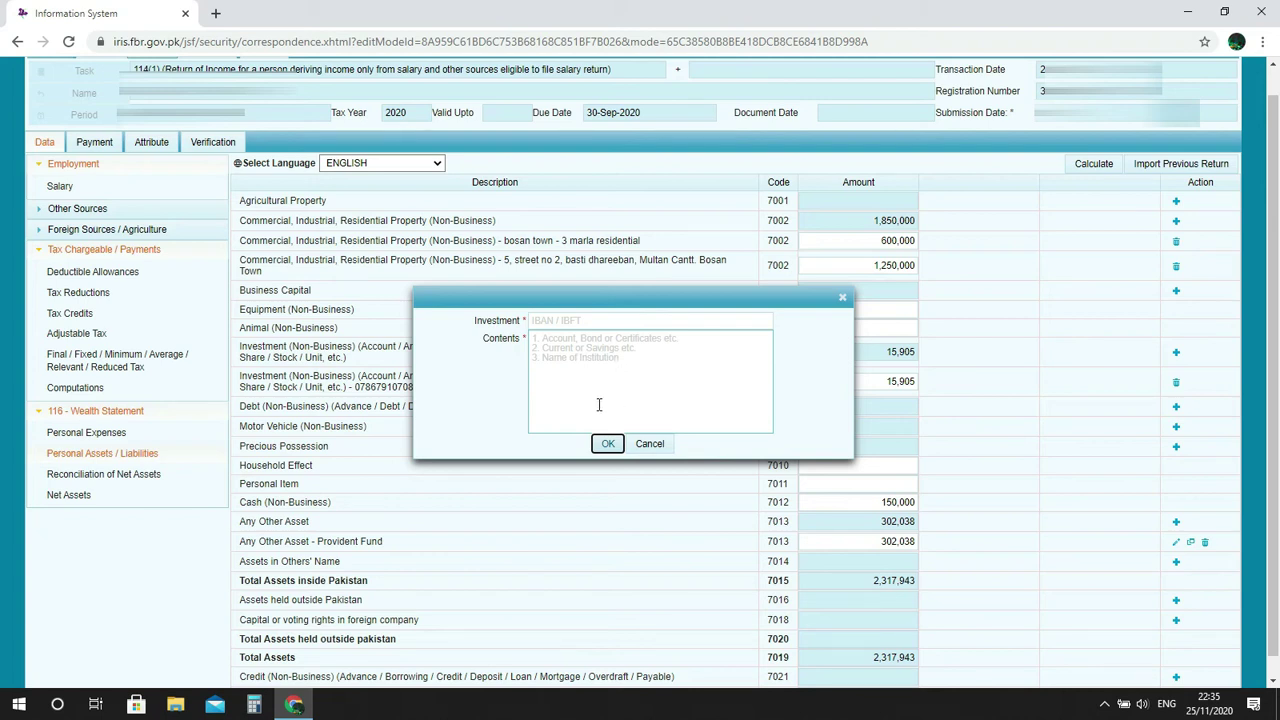
pyautogui.click(648, 446)
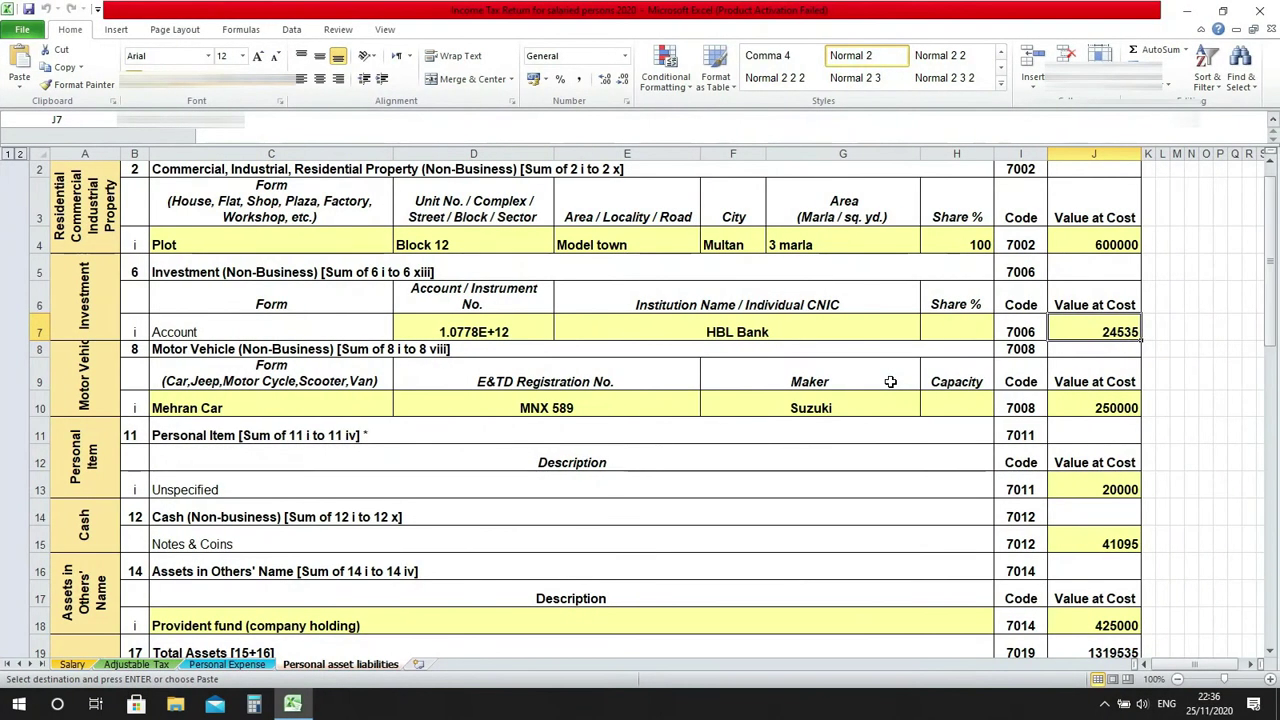
# Replace the second 7006 investment amount with 24535 from Excel J7 and recalculate the totals.
pyautogui.hotkey('ctrl', 'c')
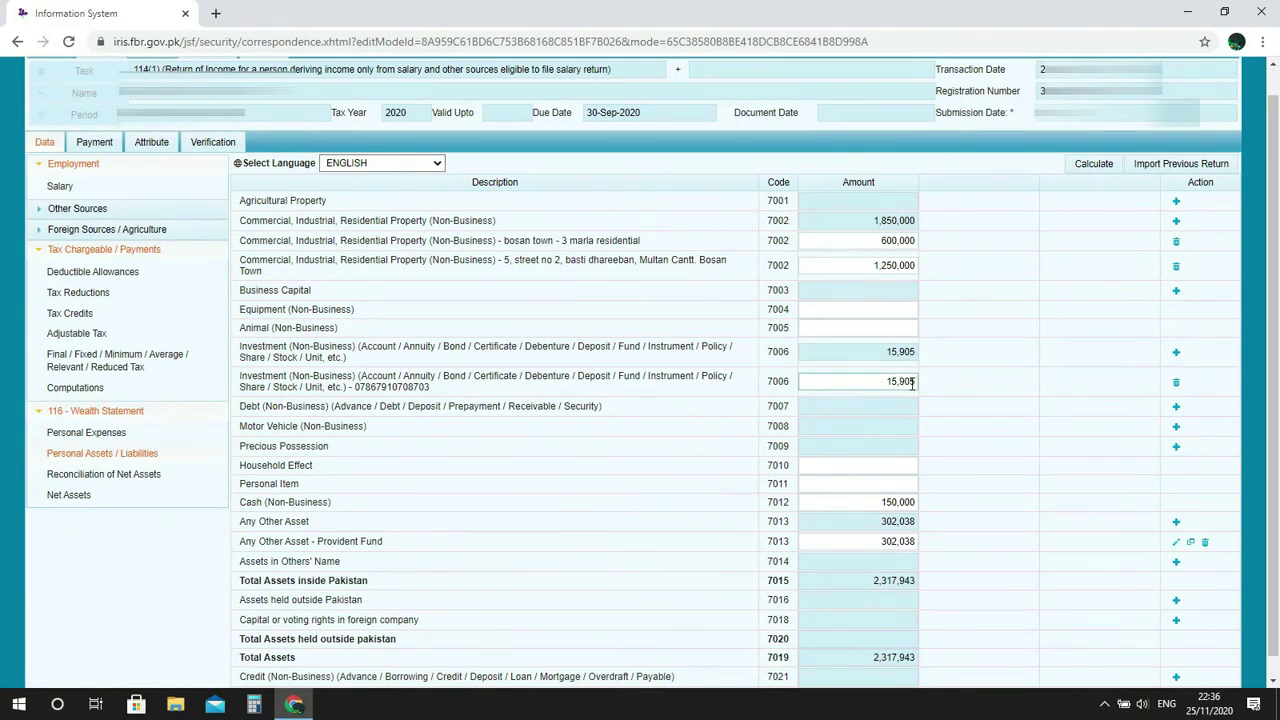
pyautogui.click(912, 382)
pyautogui.hotkey('ctrl', 'v')
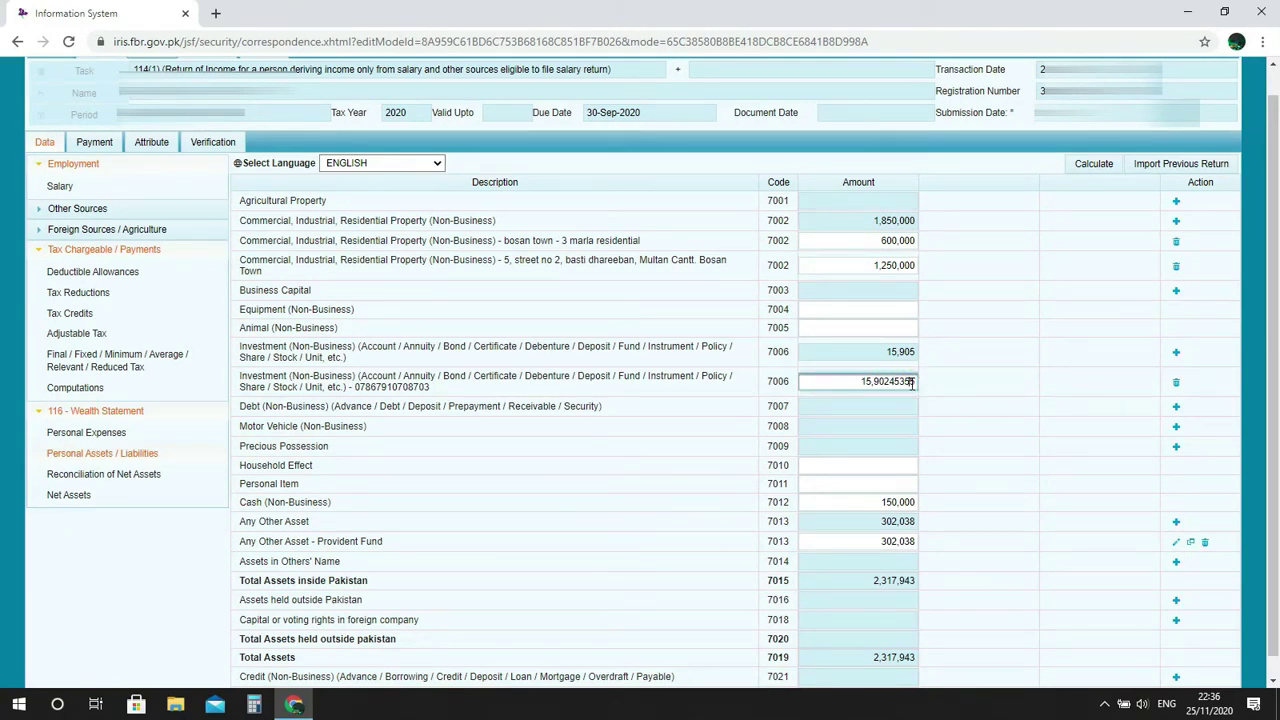
pyautogui.moveTo(915, 381); pyautogui.dragTo(836, 378)
pyautogui.press('BackSpace')
pyautogui.hotkey('alt', 'Tab')
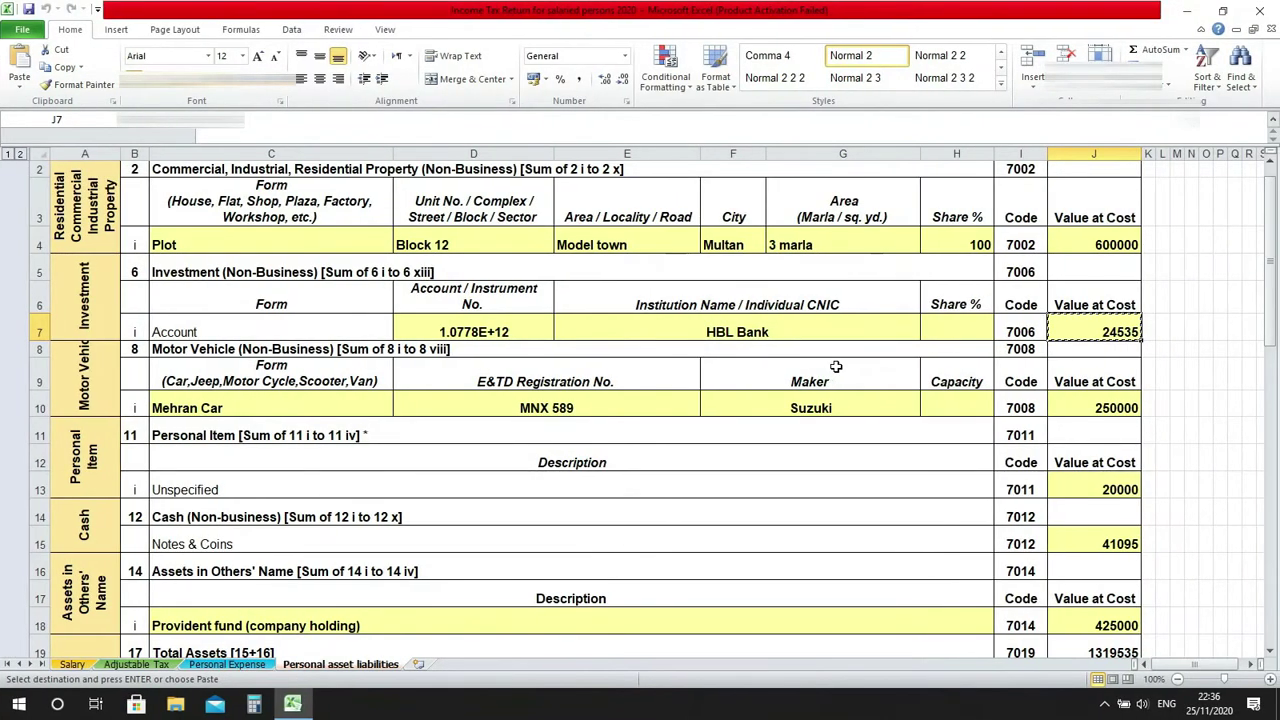
pyautogui.hotkey('alt', 'Tab')
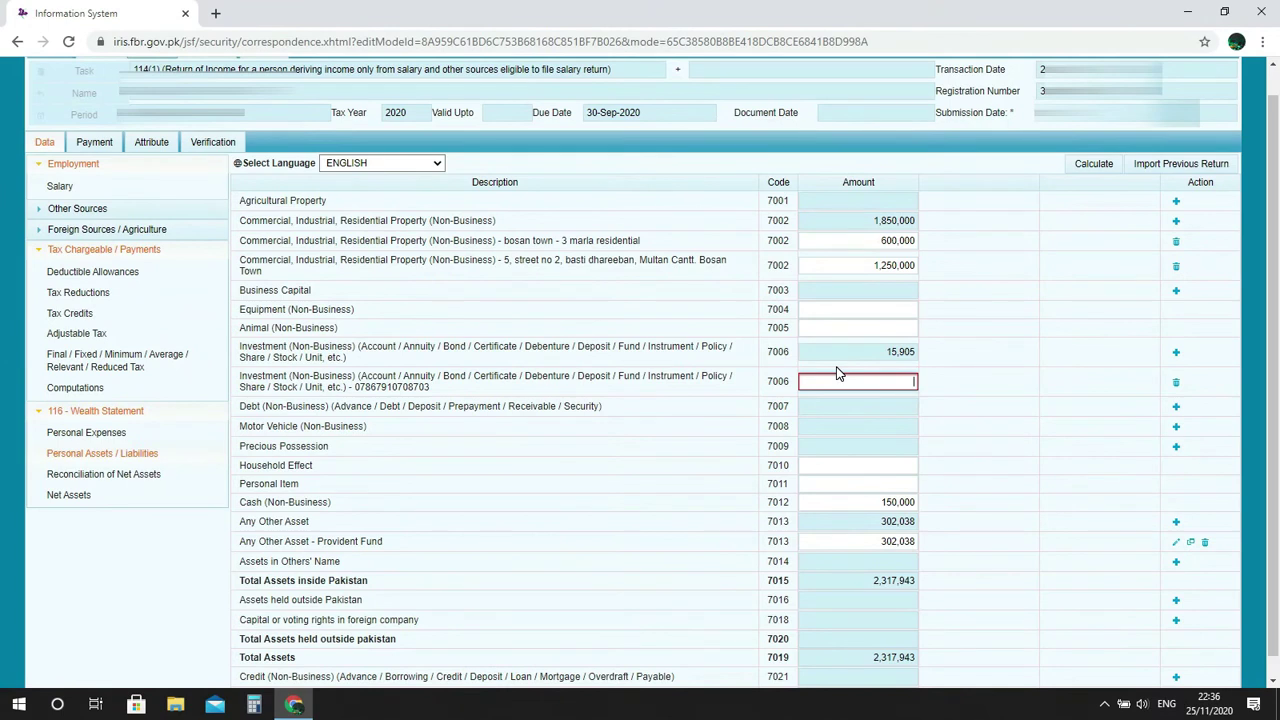
pyautogui.write('24535')
pyautogui.click(1078, 164)
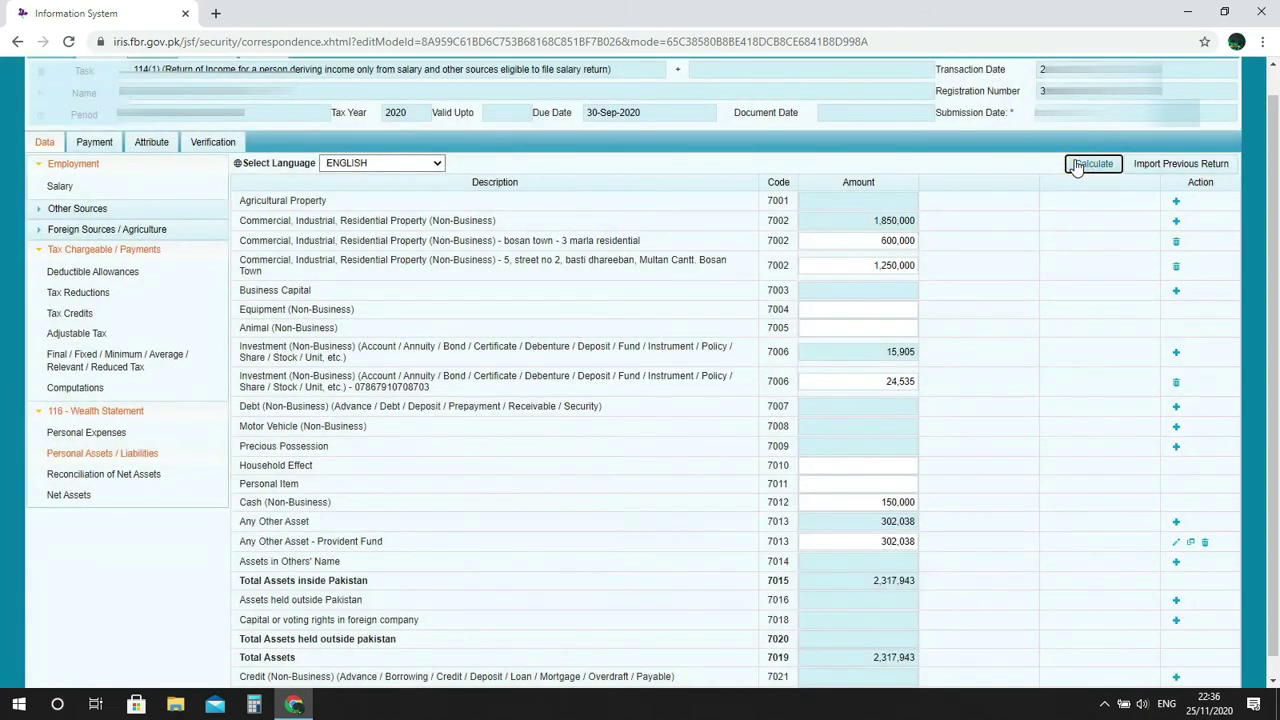
pyautogui.hotkey('alt', 'Tab')
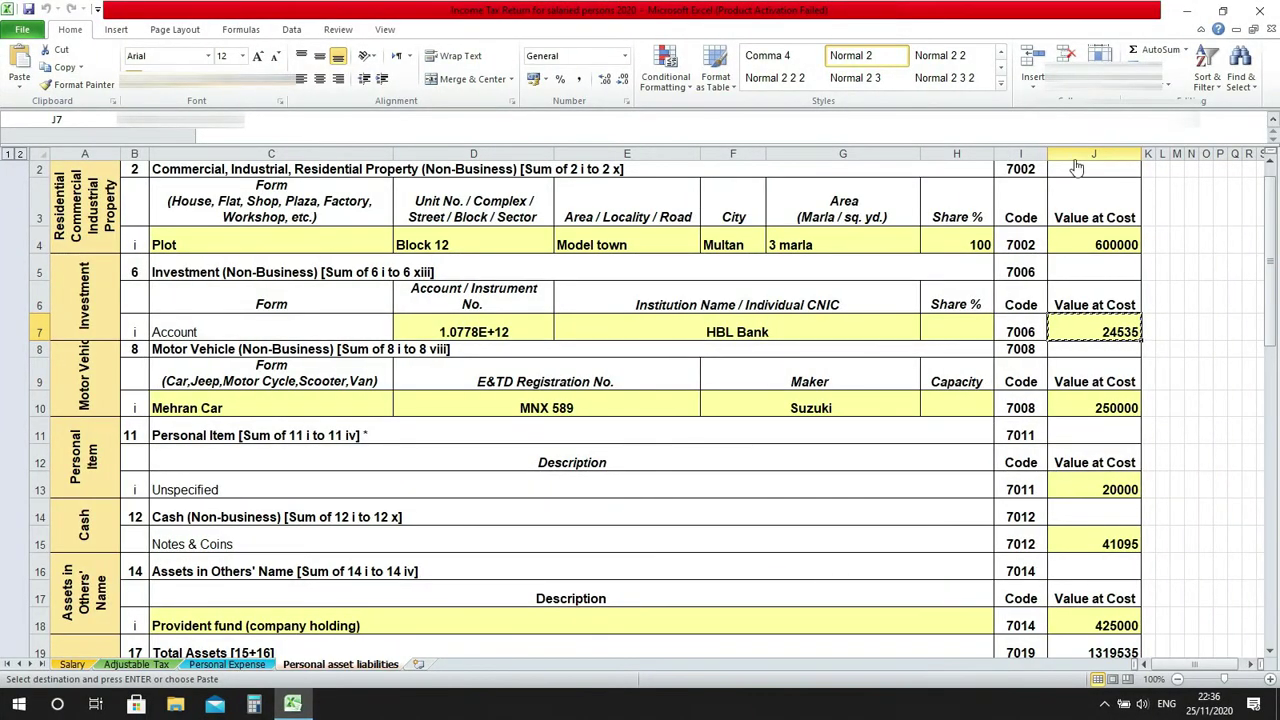
pyautogui.hotkey('alt', 'Tab')
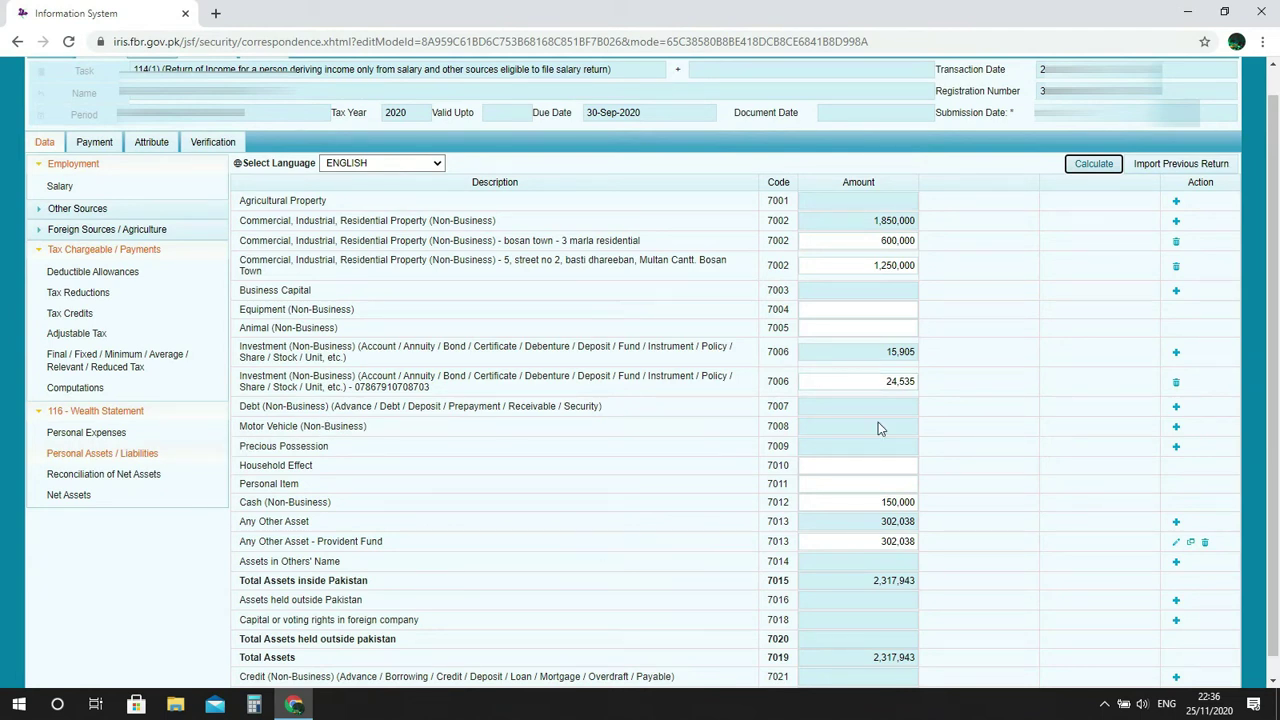
pyautogui.click(1271, 334)
pyautogui.moveTo(1271, 334); pyautogui.dragTo(1271, 336)
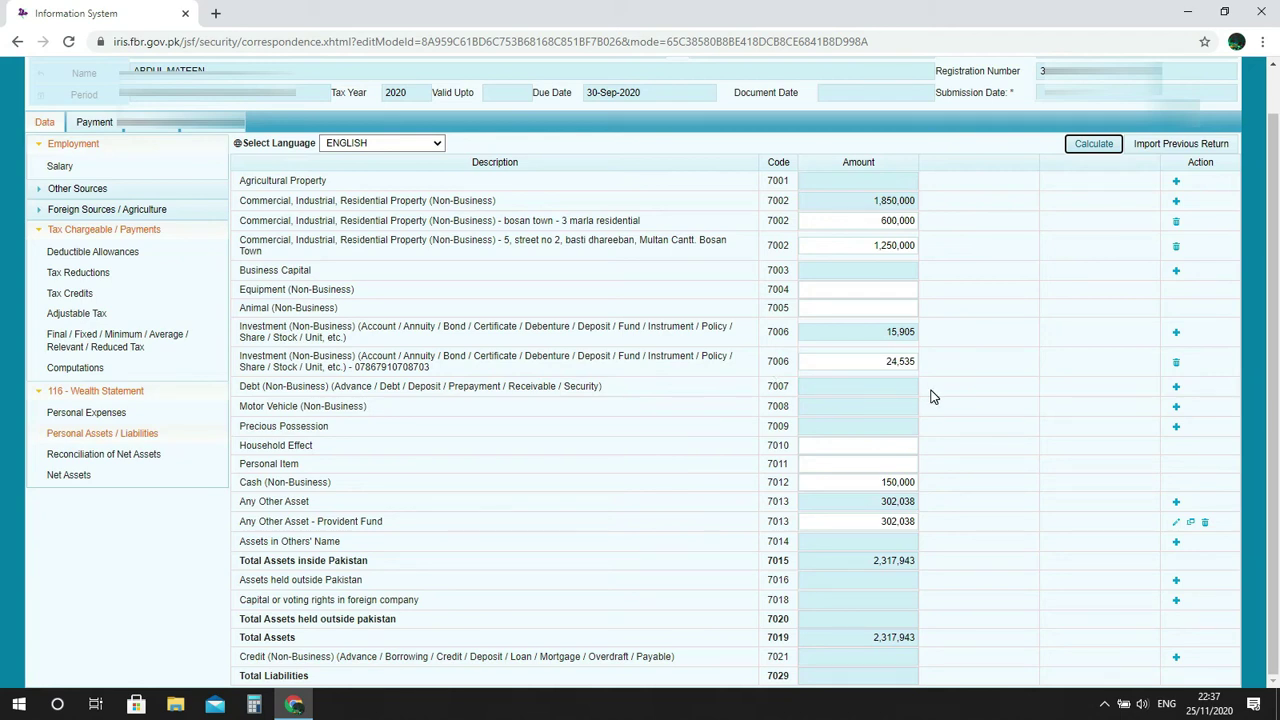
pyautogui.click(1176, 391)
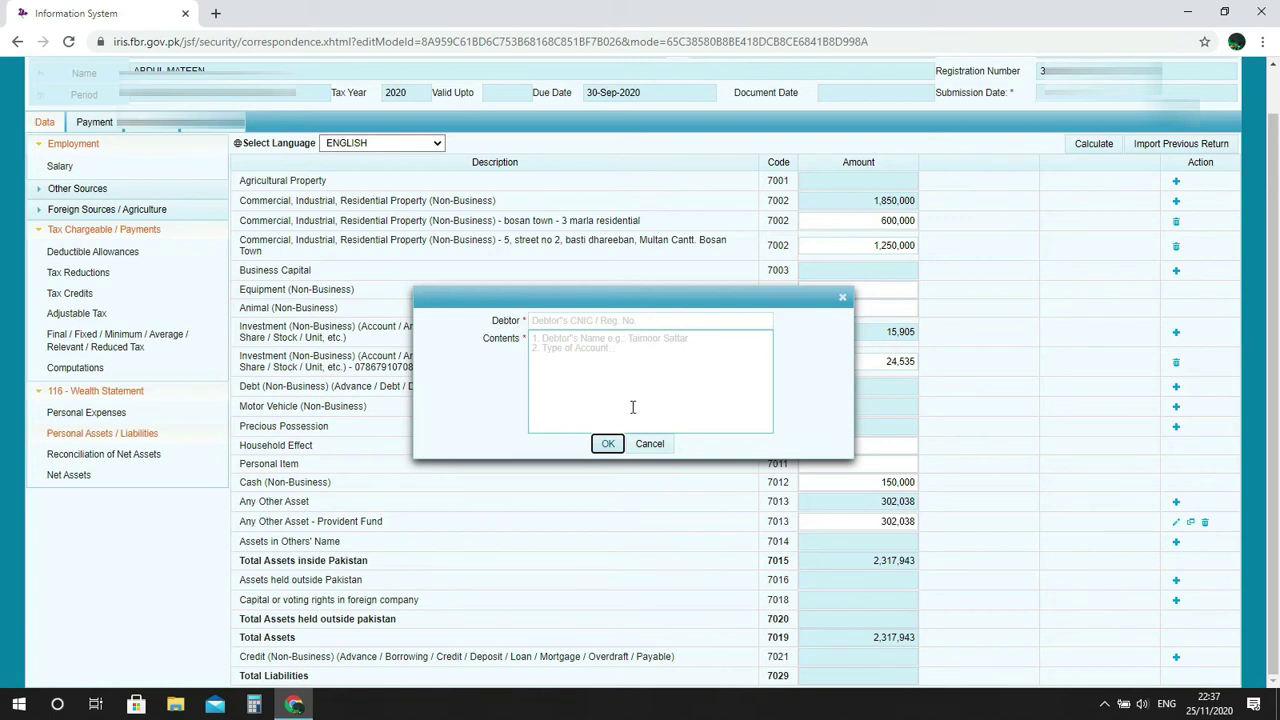
pyautogui.click(650, 444)
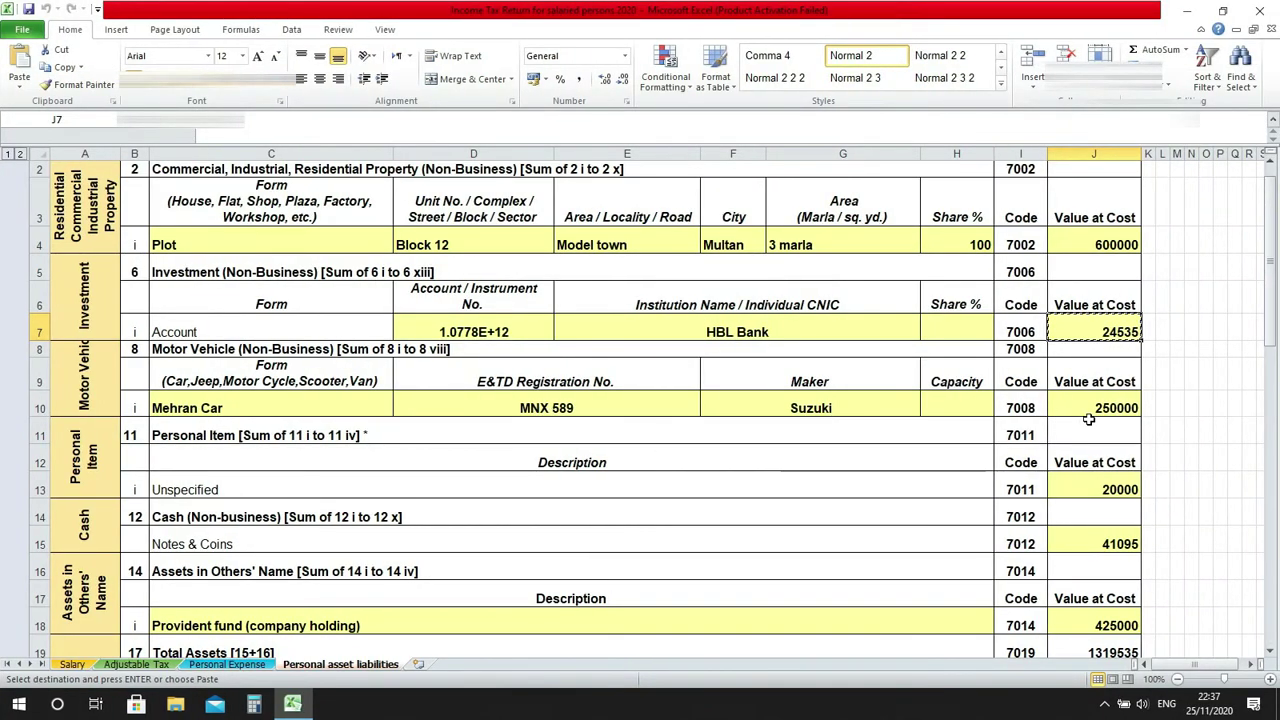
# Copy the 250000 Mehran Car value from J10 and add a 7008 motor vehicle entry with its registration.
pyautogui.click(1095, 414)
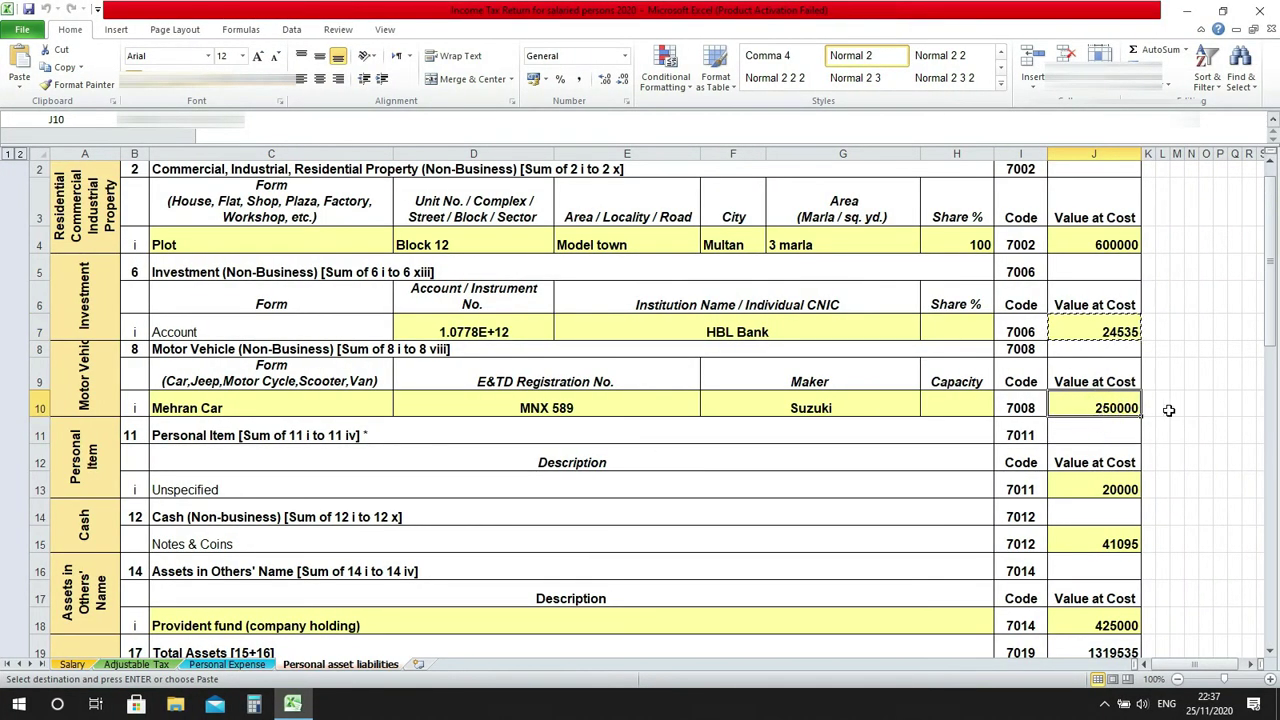
pyautogui.hotkey('ctrl', 'c')
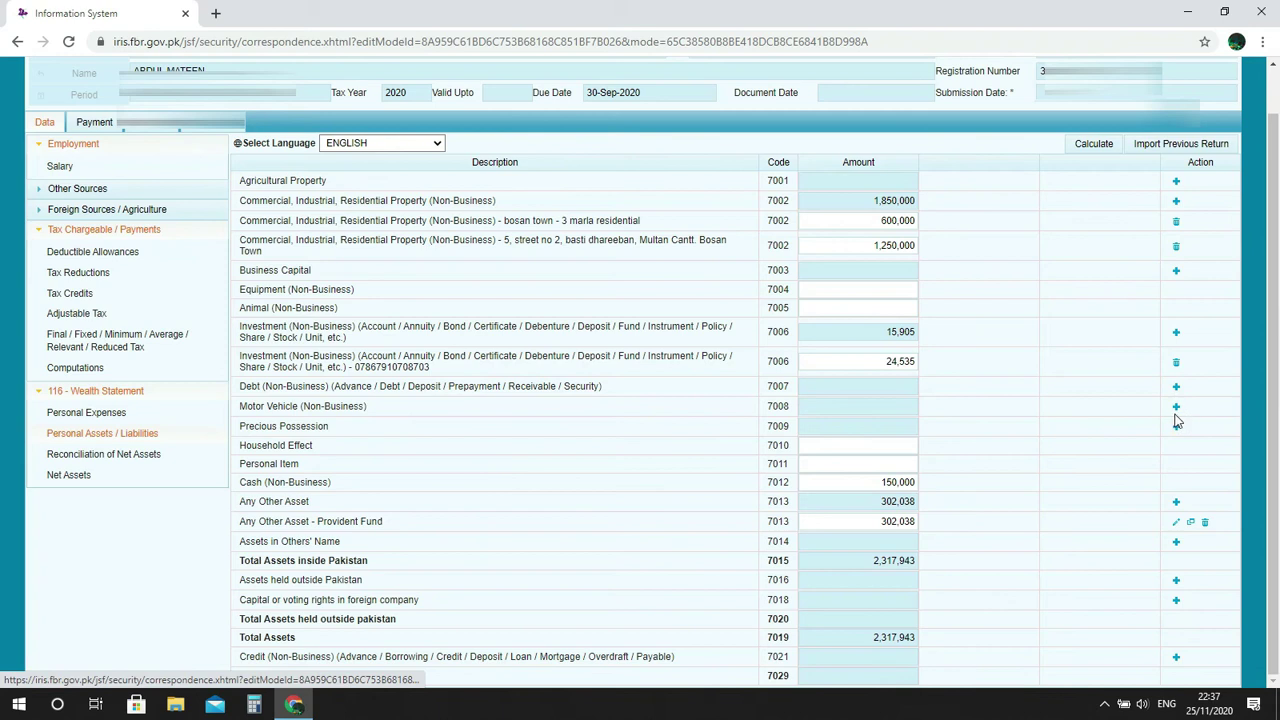
pyautogui.click(1176, 406)
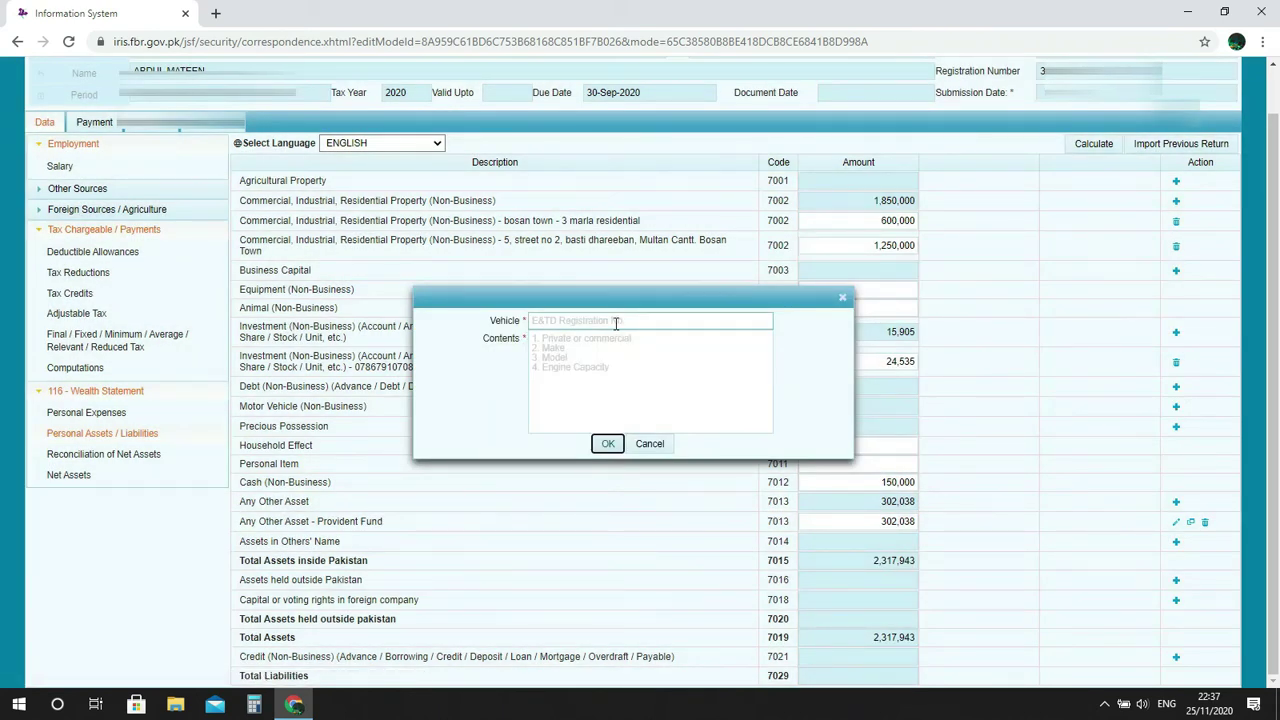
pyautogui.click(615, 322)
pyautogui.write('N')
pyautogui.write('MNX')
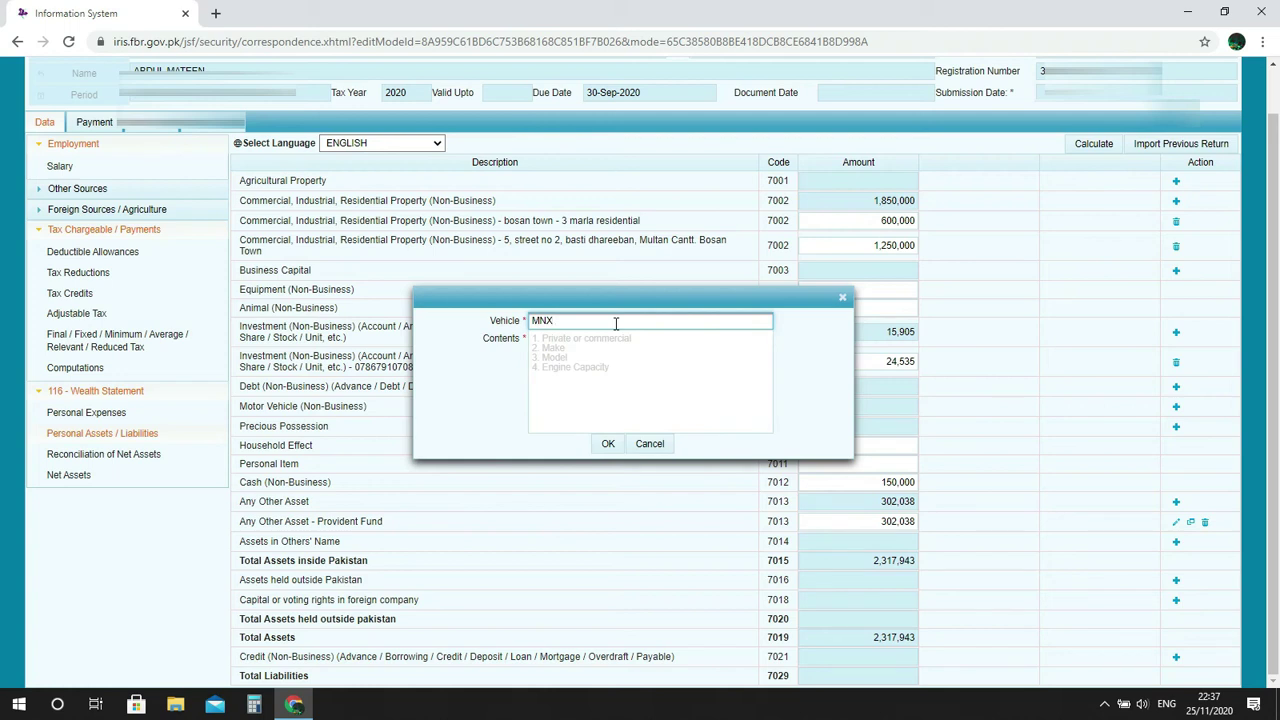
# Describe the vehicle as 'suuzki mehran model 2005', save the entry, and select its amount.
pyautogui.click(602, 360)
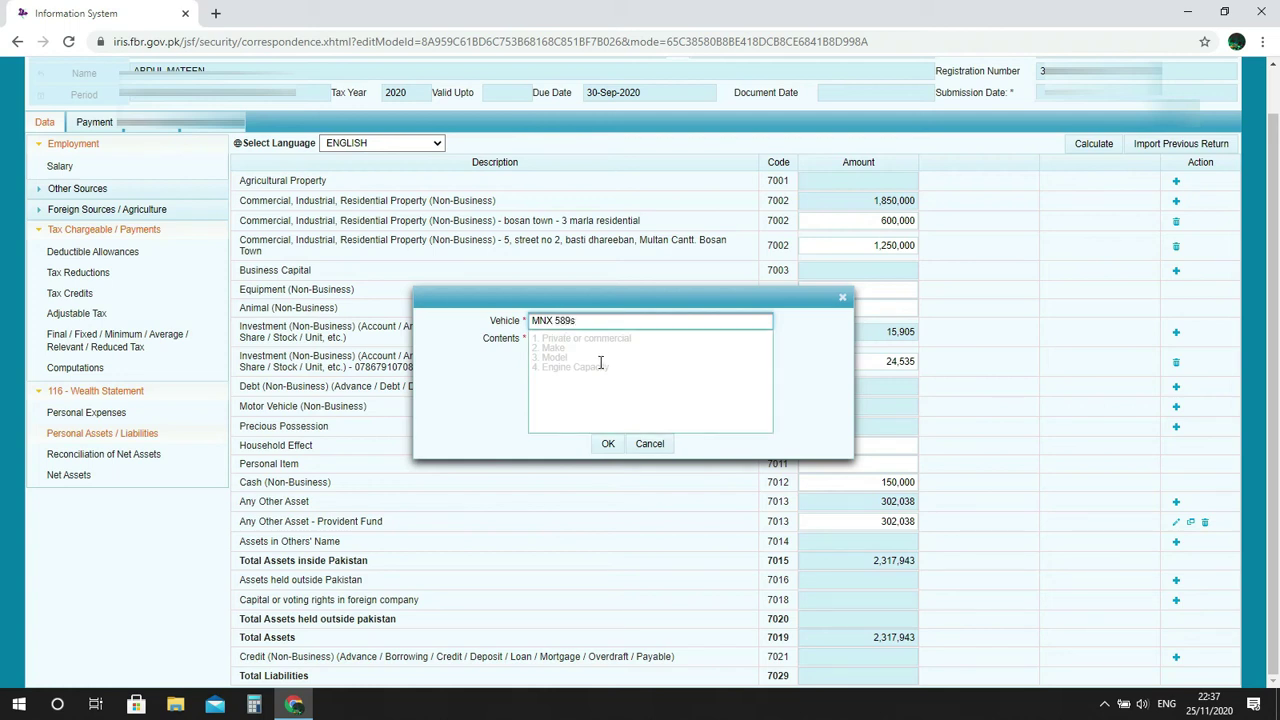
pyautogui.click(600, 362)
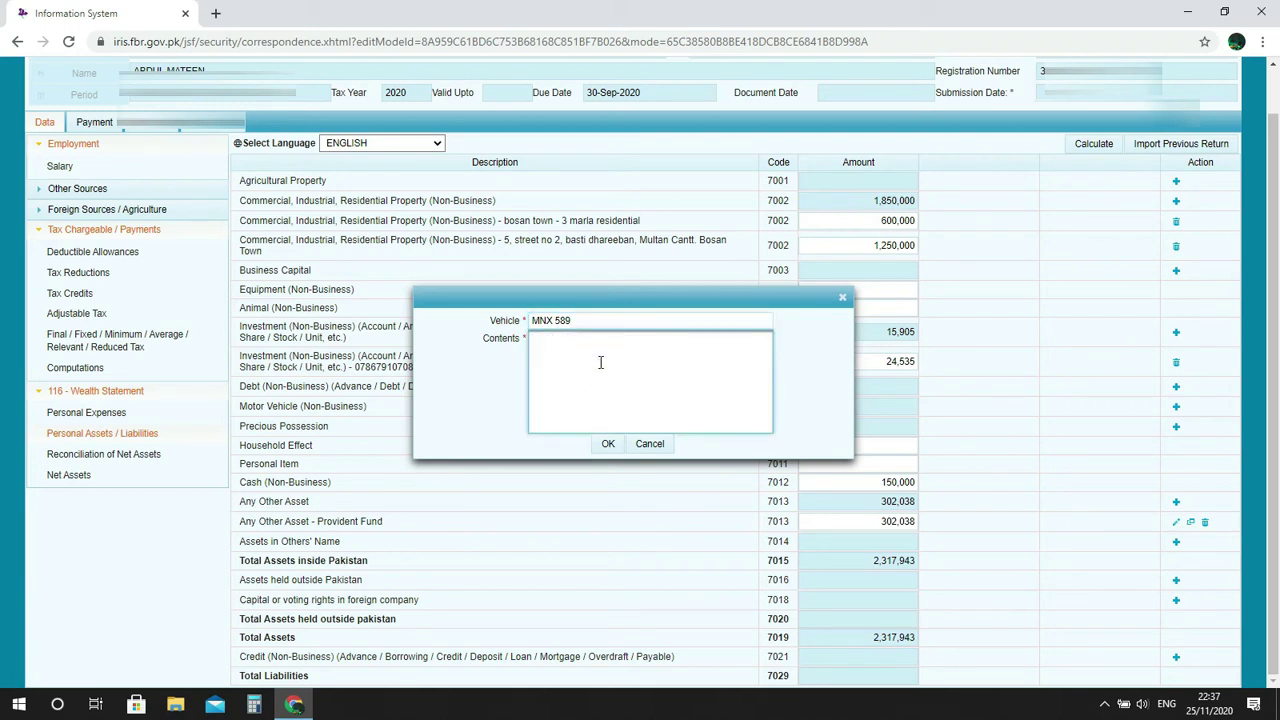
pyautogui.write('suuzki mehtan m')
pyautogui.press('BackSpace')
pyautogui.press('BackSpace')
pyautogui.press('BackSpace')
pyautogui.write('n mod')
pyautogui.click(608, 444)
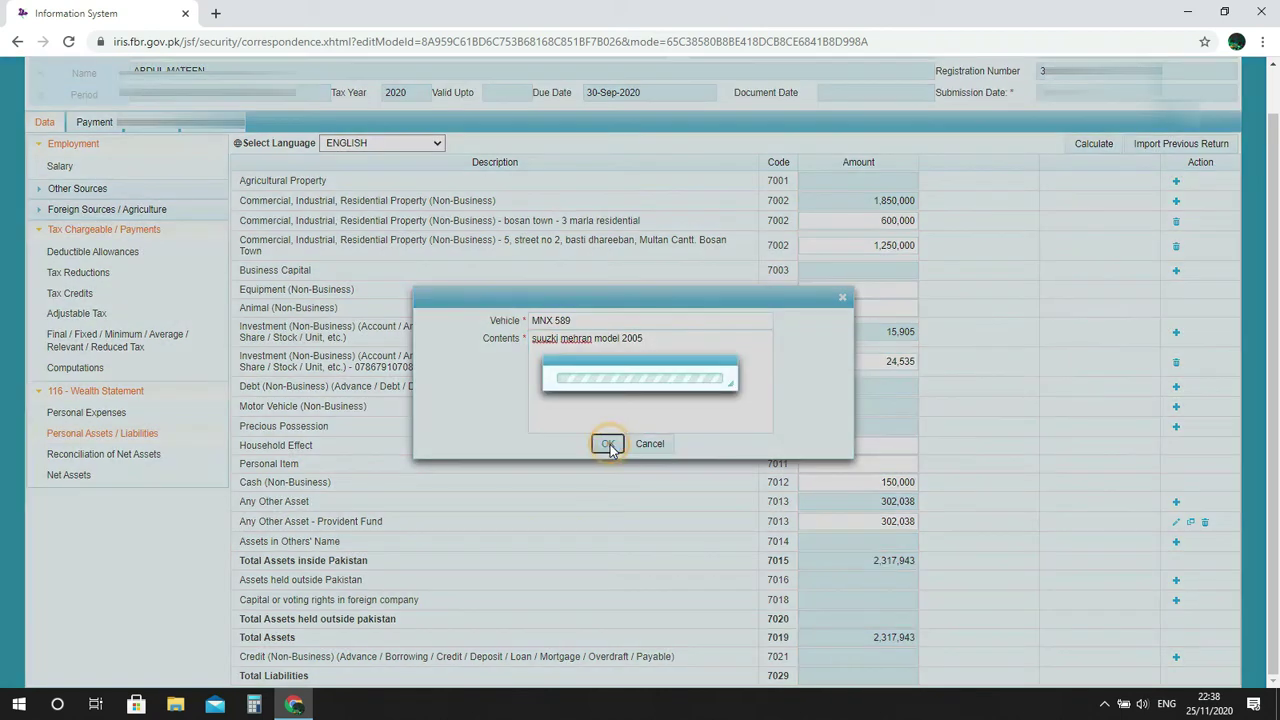
pyautogui.click(899, 430)
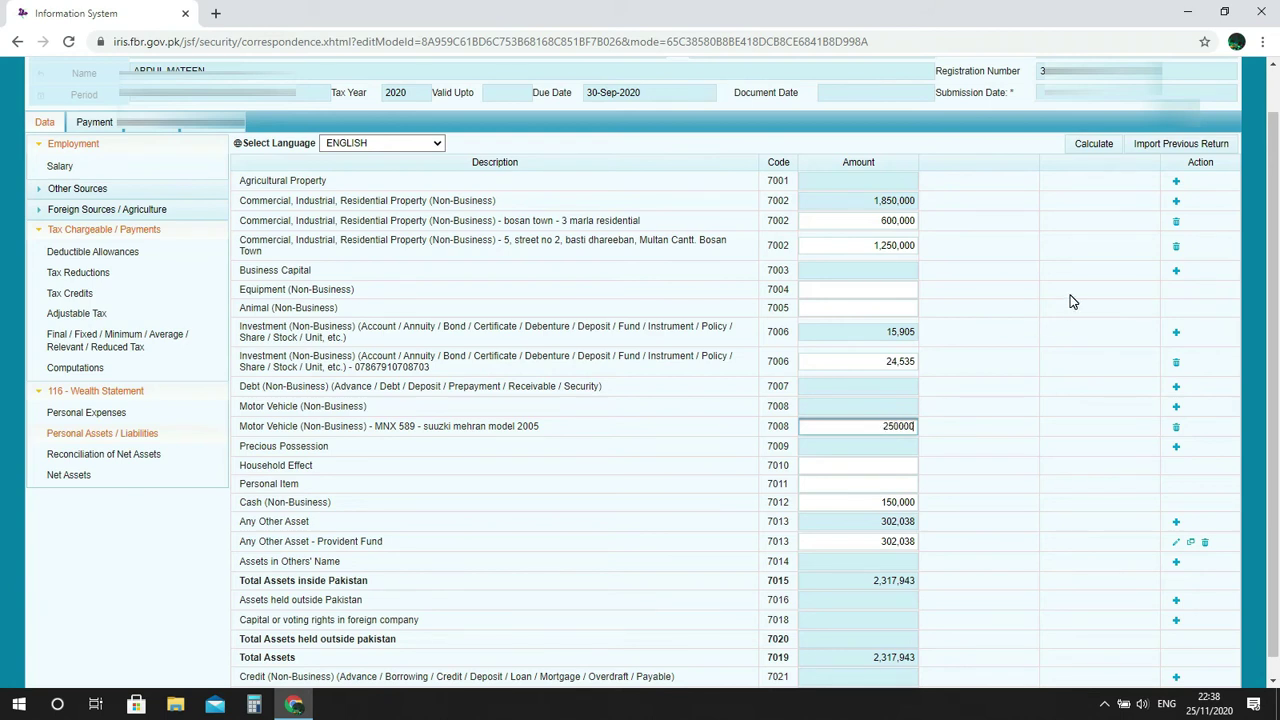
# Recalculate total assets to 2,576,573 and view the Reconciliation of Net Assets.
pyautogui.click(1087, 148)
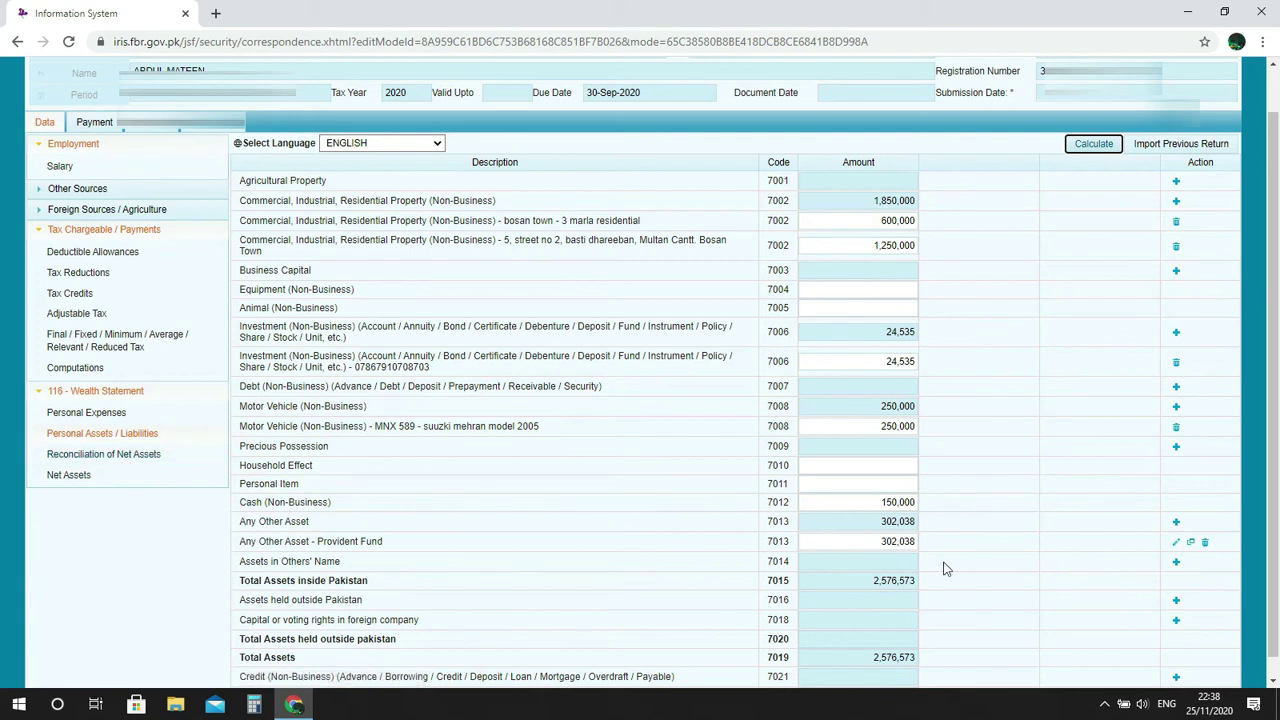
pyautogui.click(65, 455)
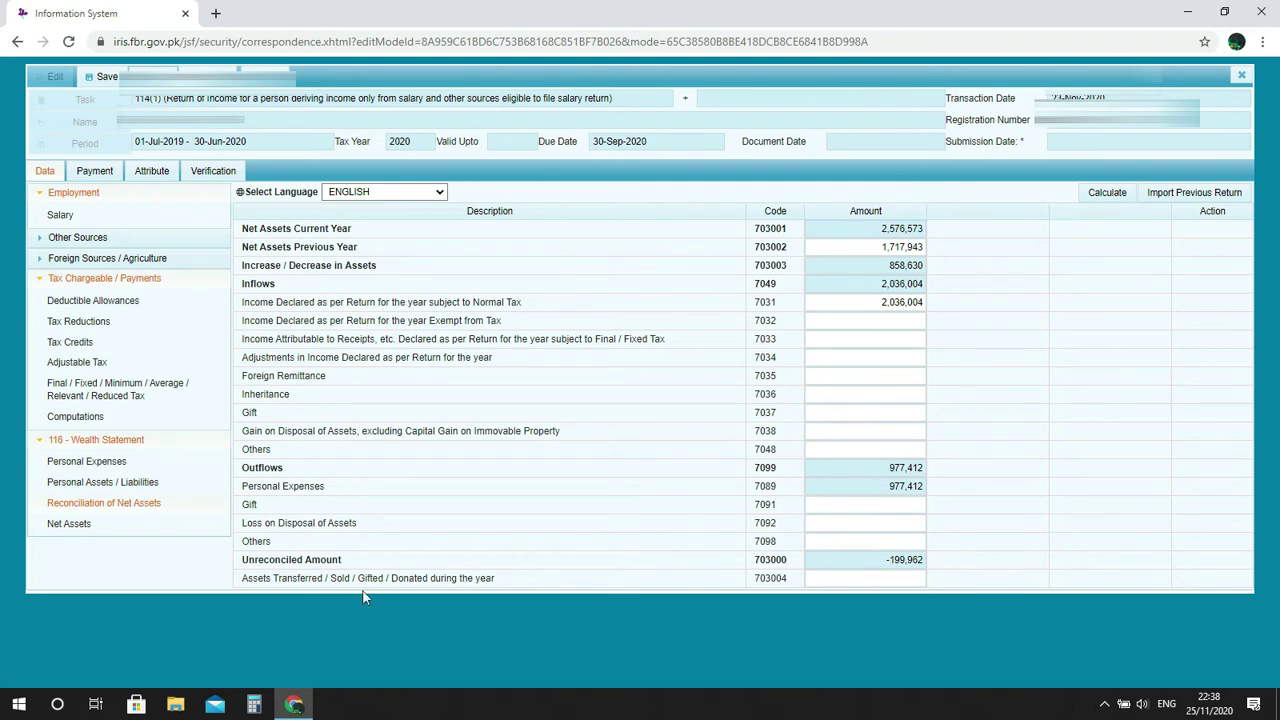
# Compare the Personal Expenses and Reconciliation of Net Assets figures, finishing on Personal Assets / Liabilities.
pyautogui.click(127, 464)
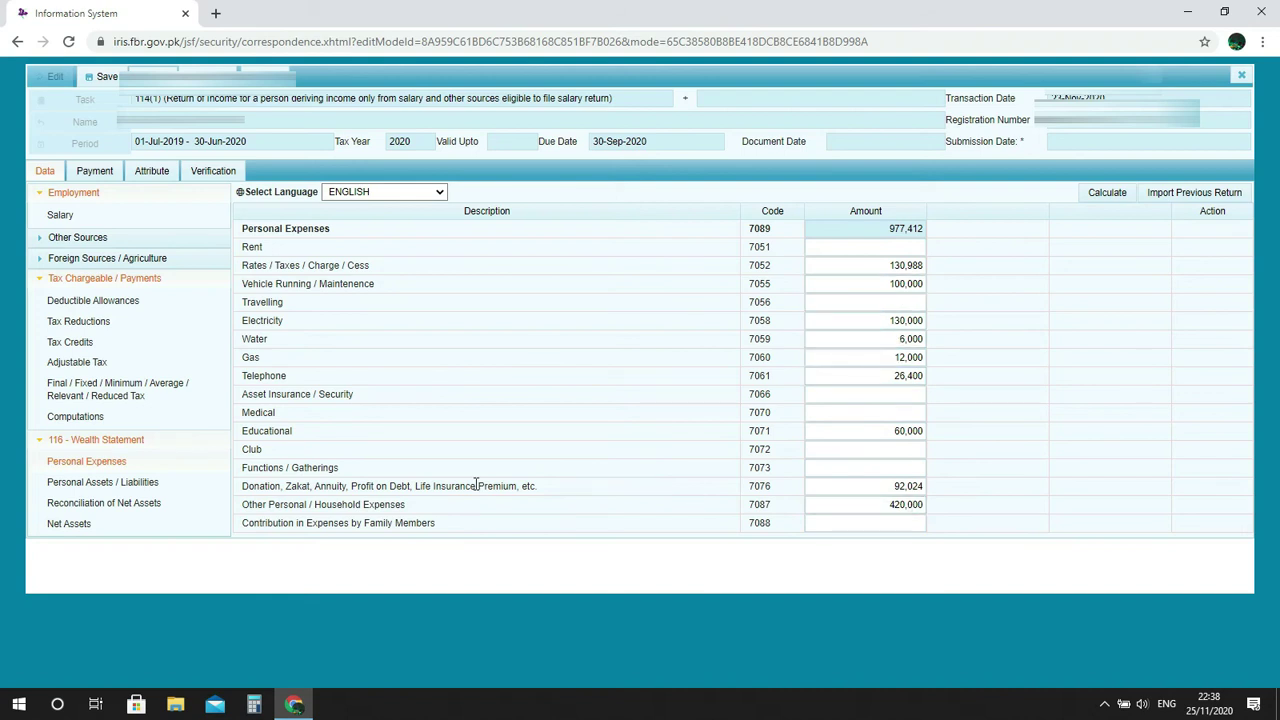
pyautogui.click(153, 504)
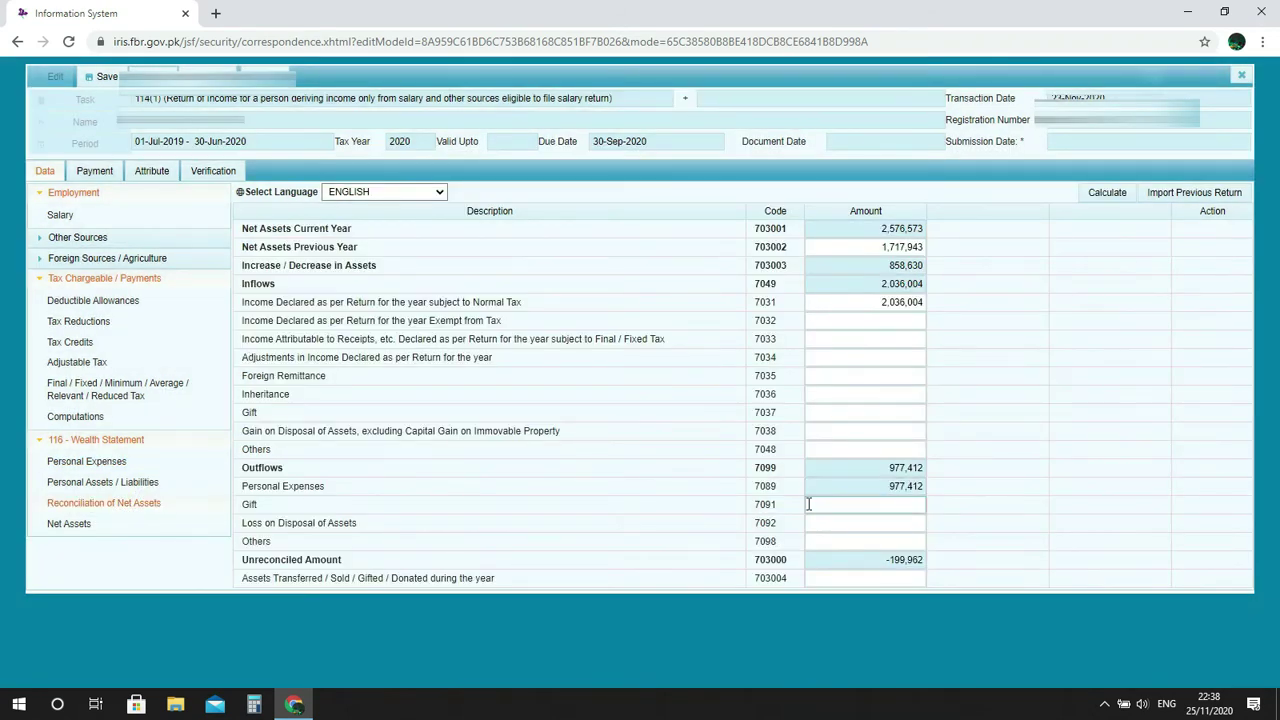
pyautogui.click(131, 486)
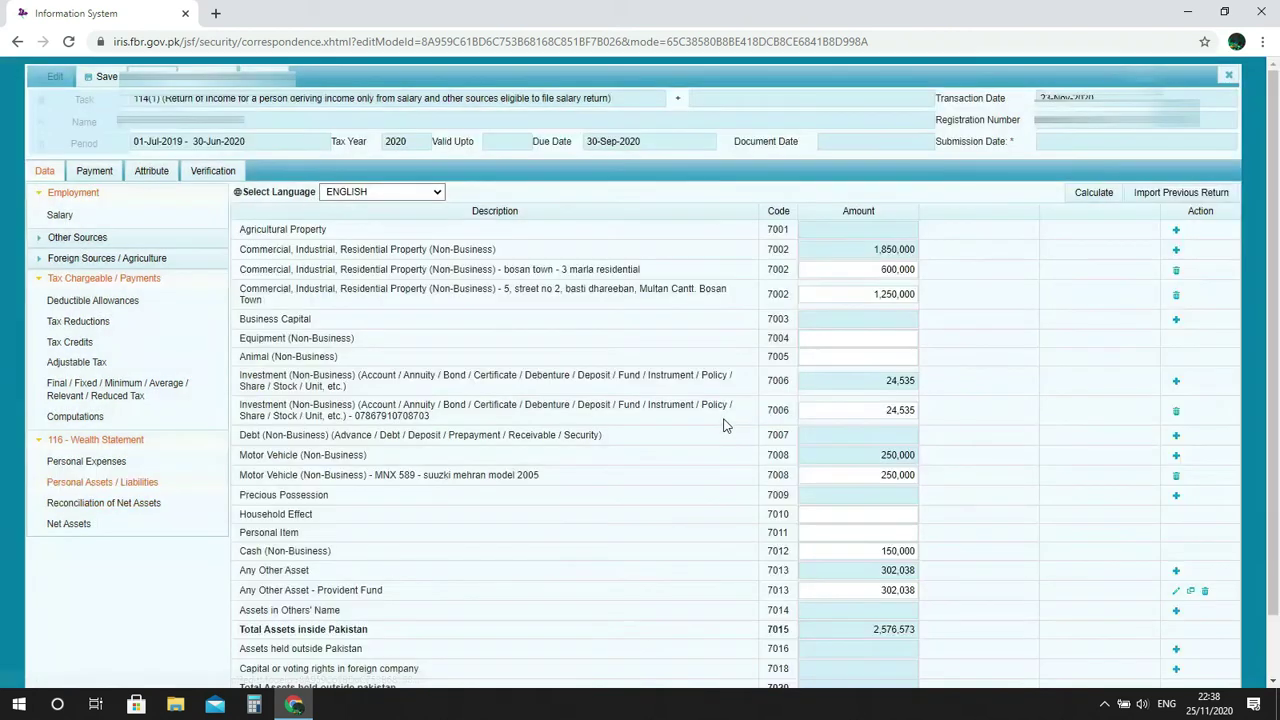
pyautogui.click(102, 504)
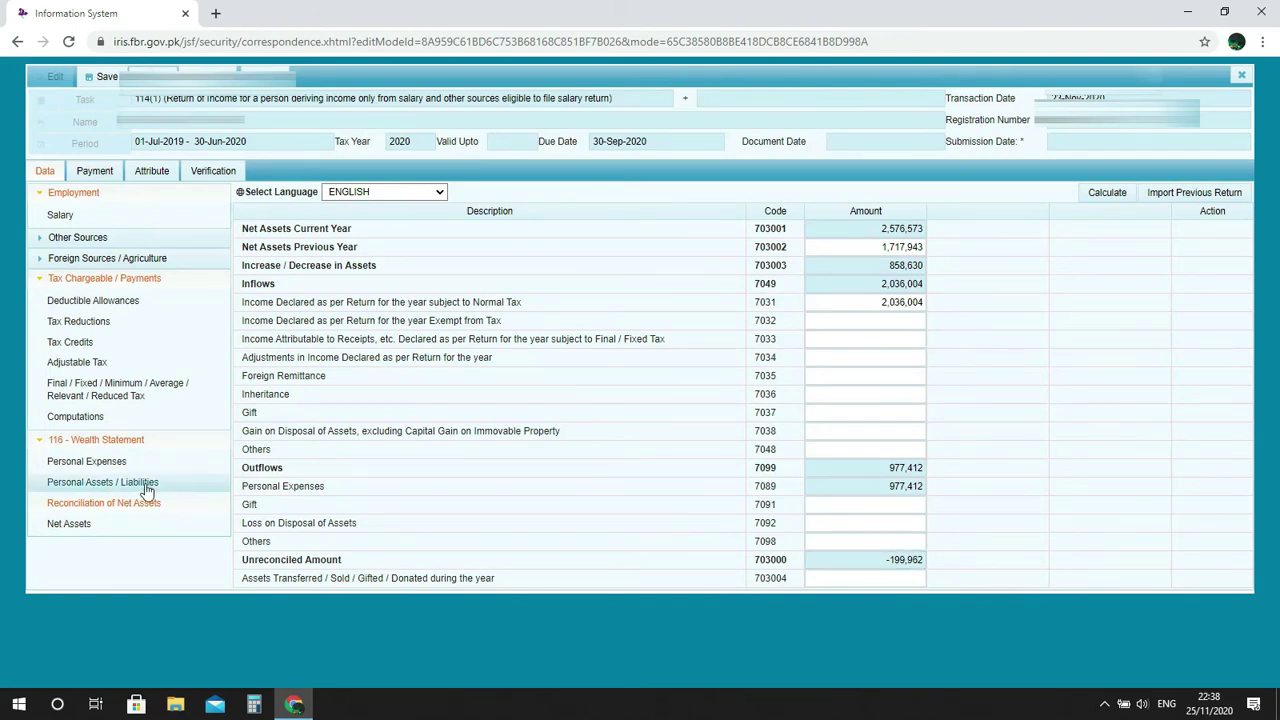
pyautogui.click(124, 462)
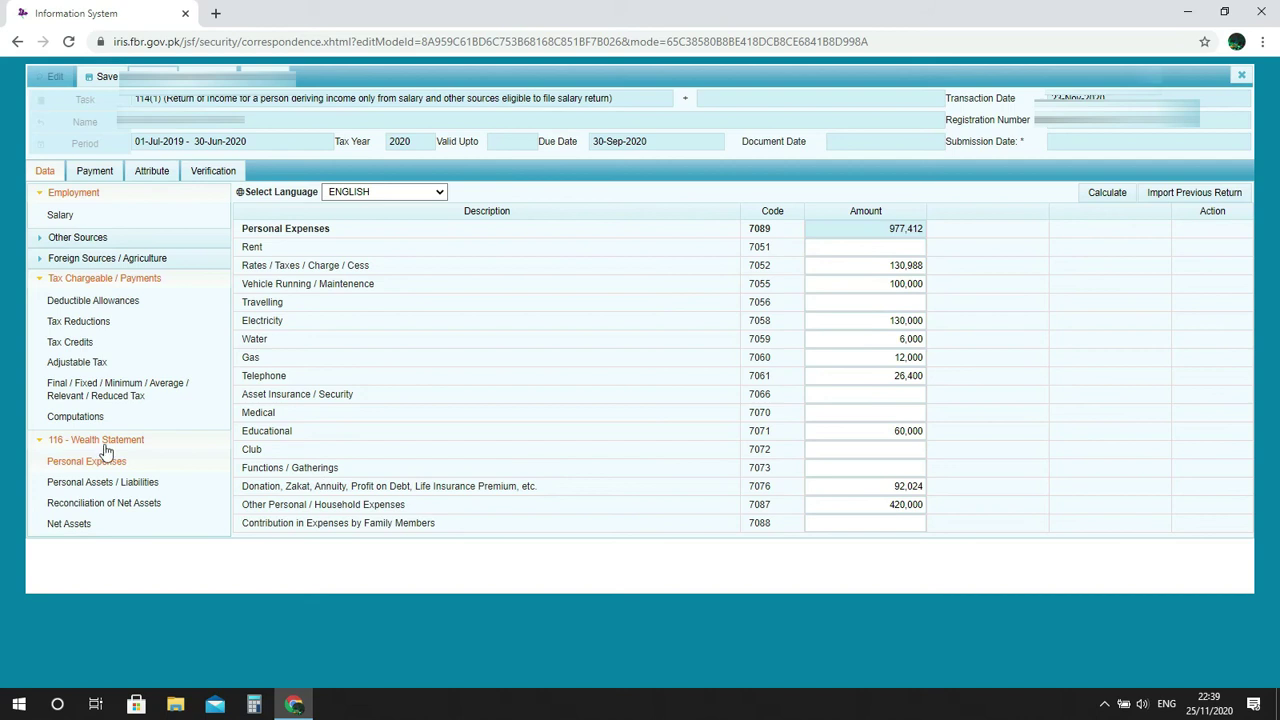
pyautogui.click(137, 508)
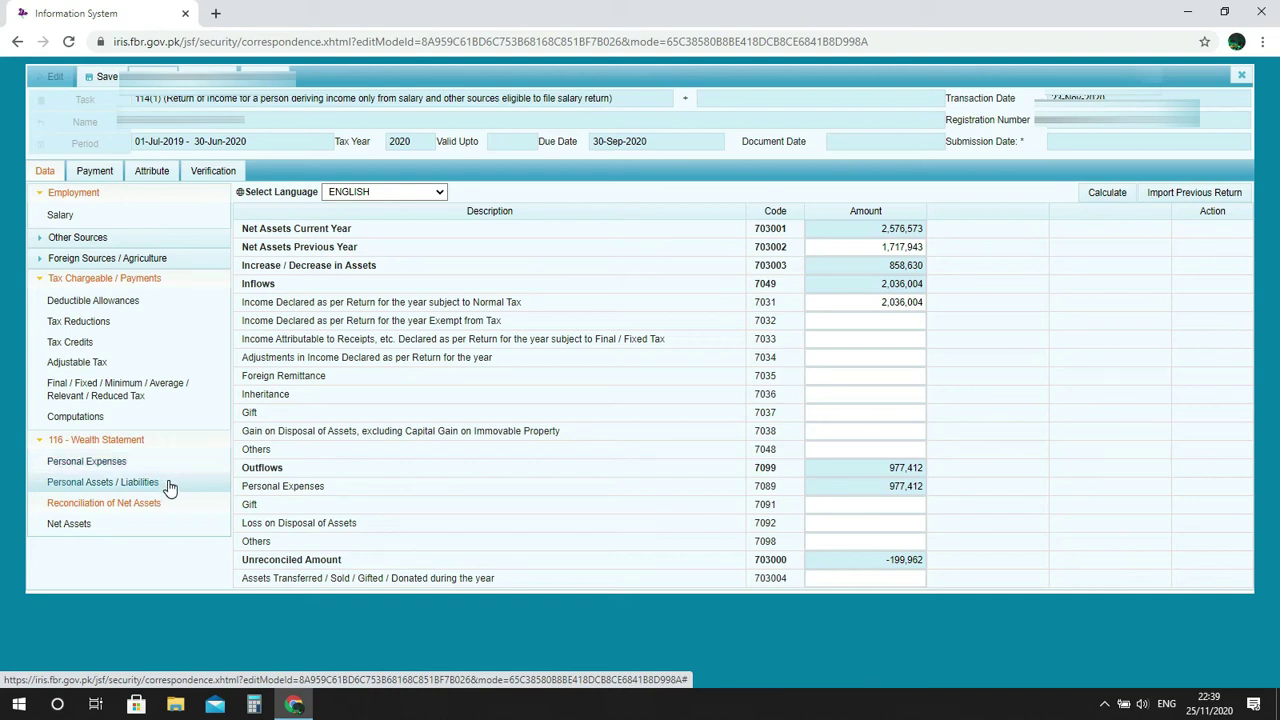
pyautogui.click(168, 484)
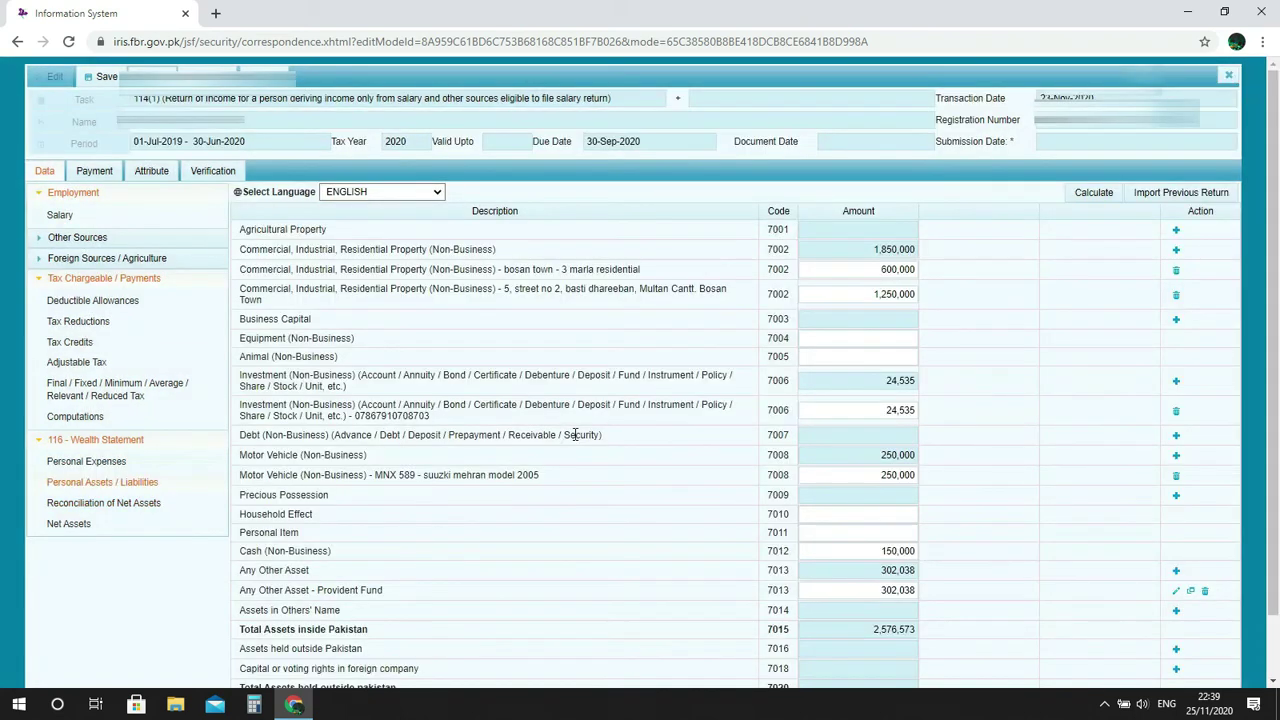
pyautogui.click(897, 476)
pyautogui.click(677, 465)
pyautogui.click(1177, 497)
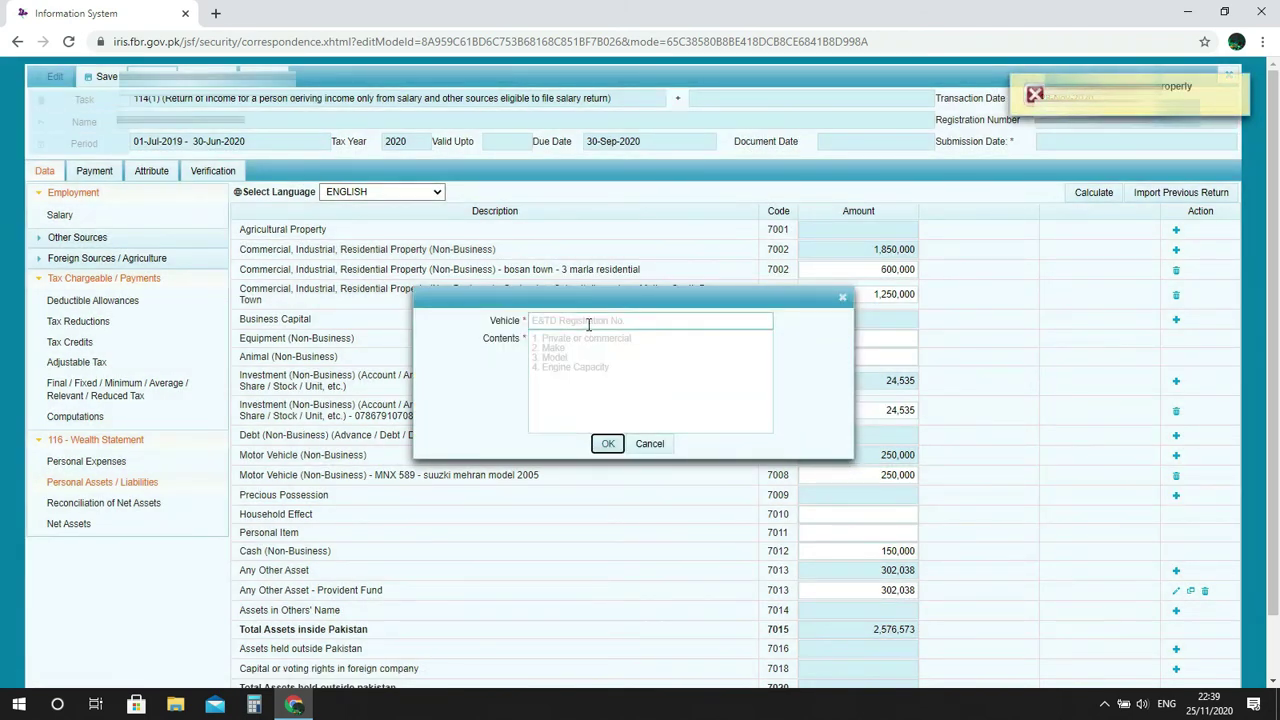
pyautogui.click(652, 446)
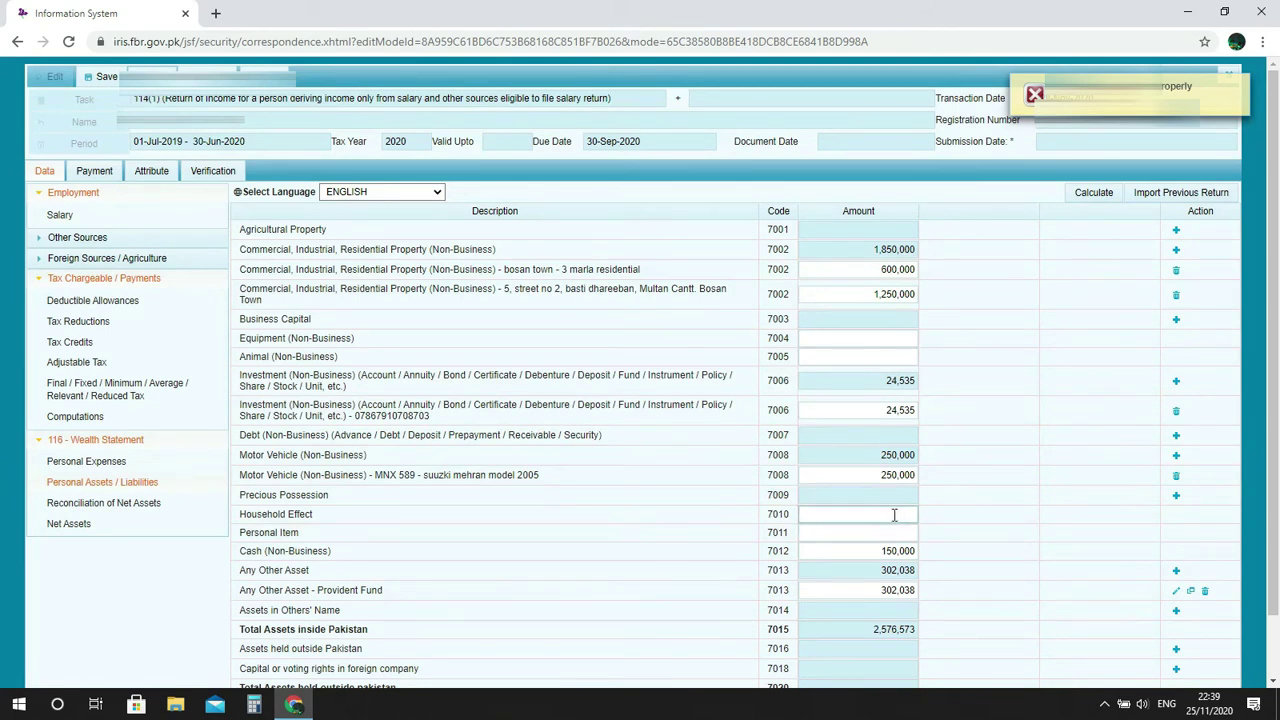
pyautogui.click(853, 493)
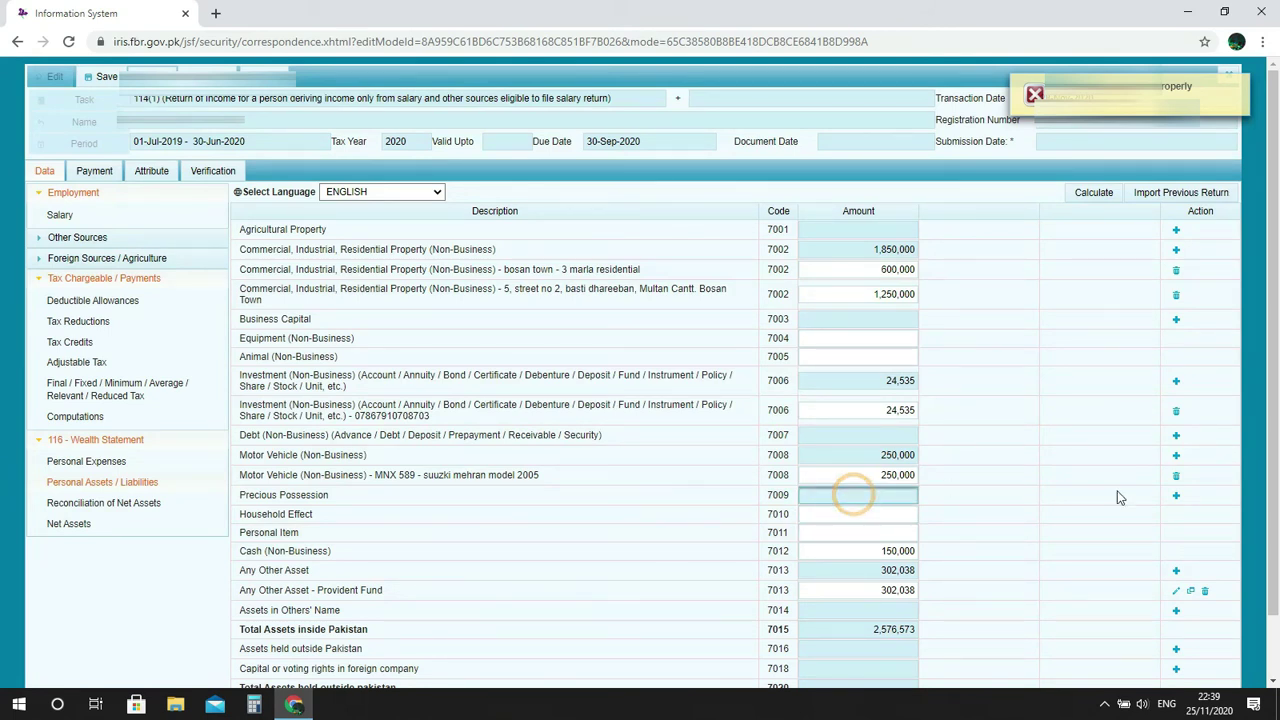
pyautogui.click(1175, 496)
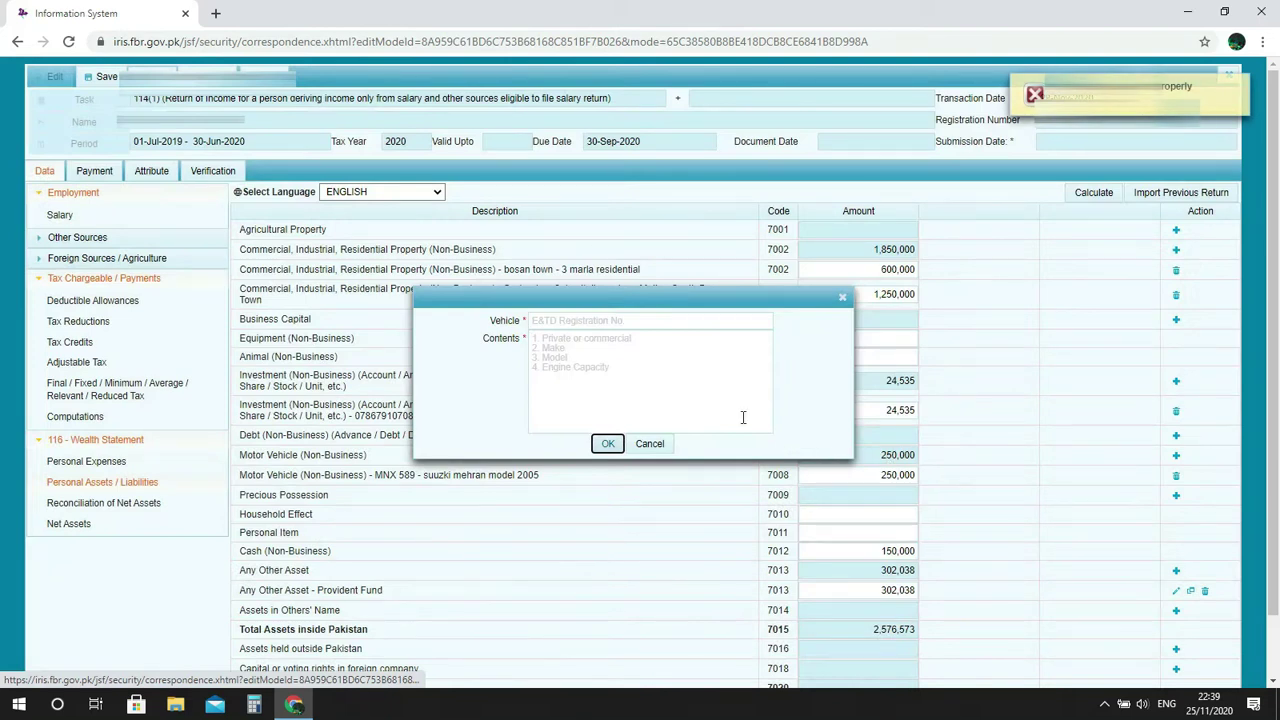
pyautogui.click(650, 444)
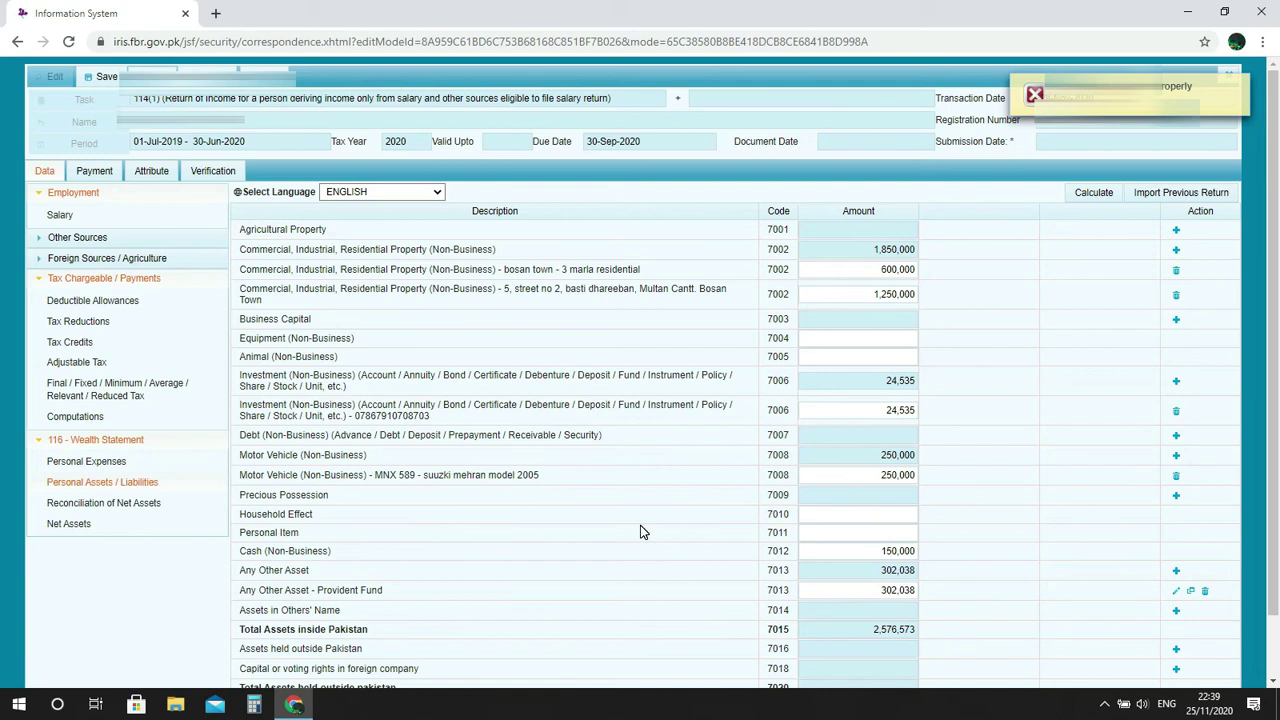
pyautogui.click(881, 516)
pyautogui.click(937, 514)
pyautogui.click(880, 533)
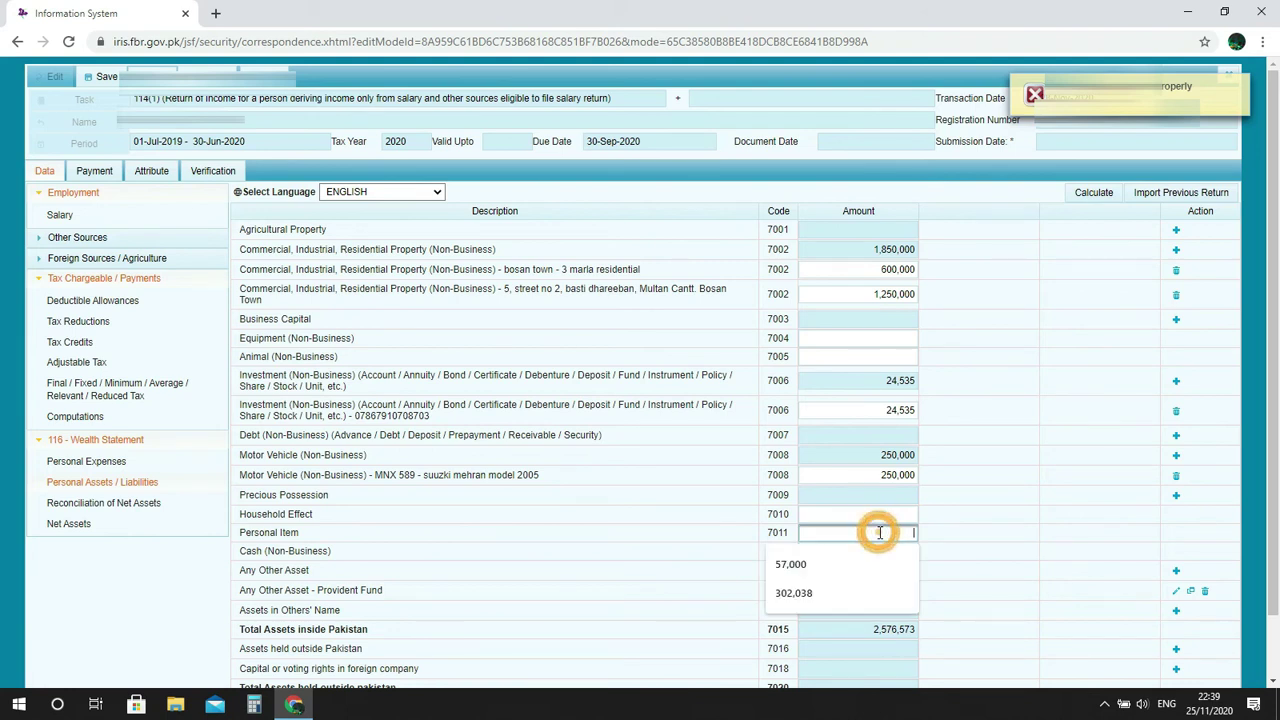
pyautogui.click(960, 528)
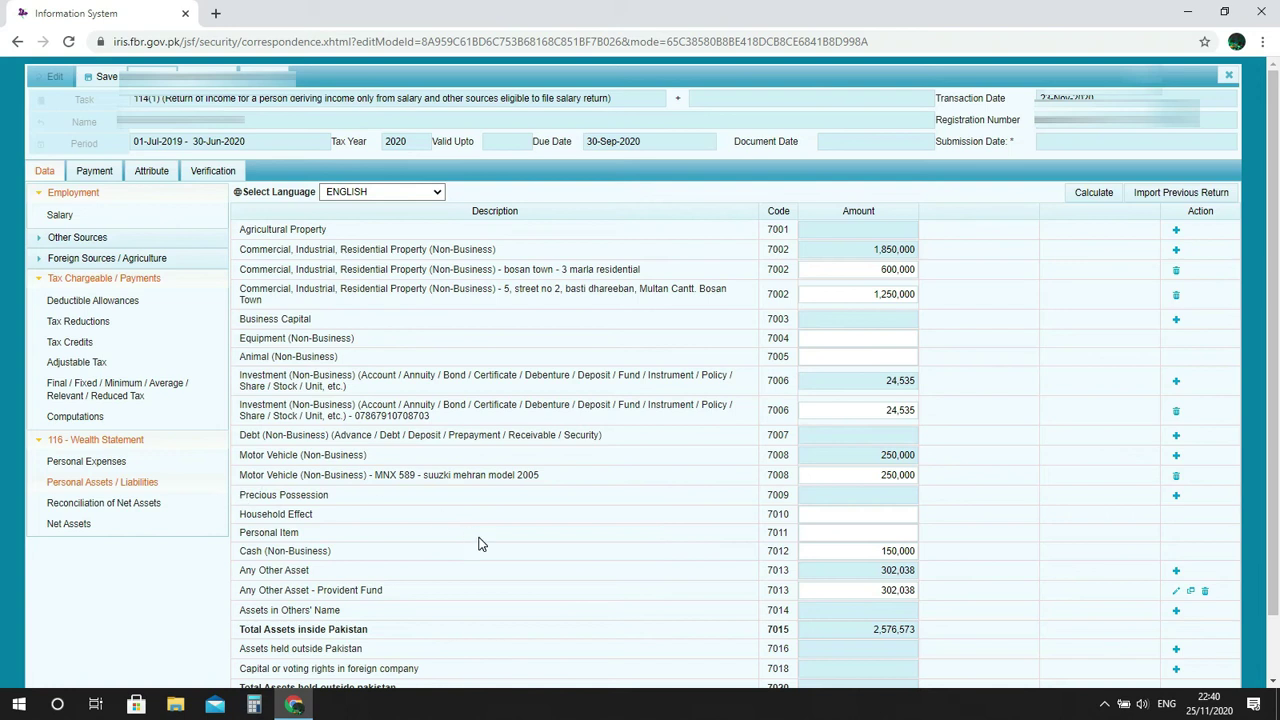
# Select the Personal Item amount field in the assets statement.
pyautogui.click(903, 533)
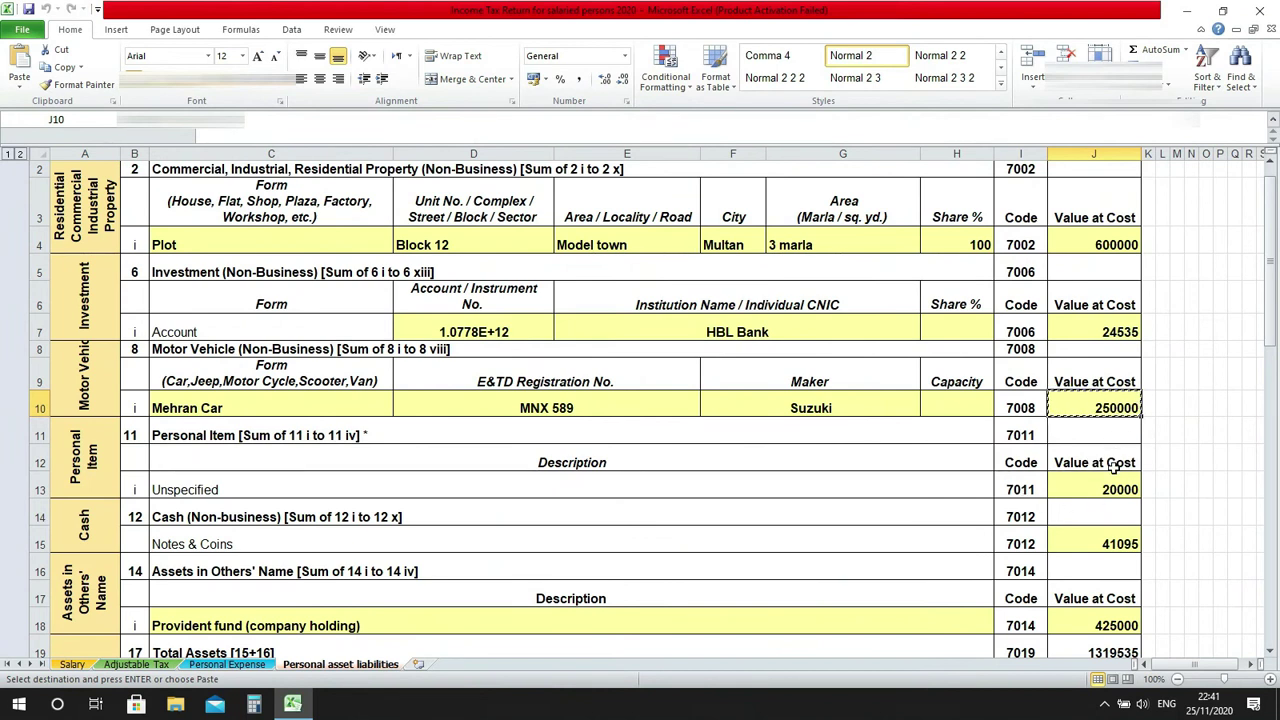
# Replace the 150,000 Cash (7012) amount with 41095 from Excel J15 and recalculate.
pyautogui.click(1112, 541)
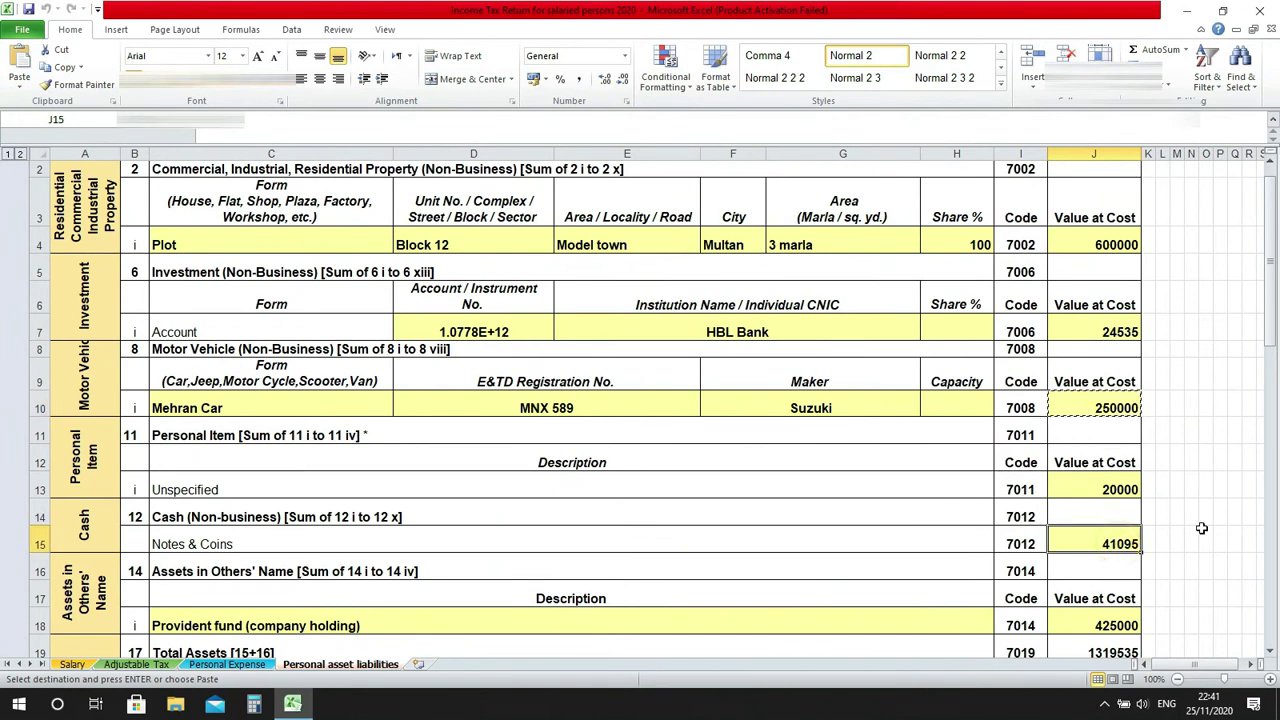
pyautogui.hotkey('ctrl', 'c')
pyautogui.hotkey('alt', 'Tab')
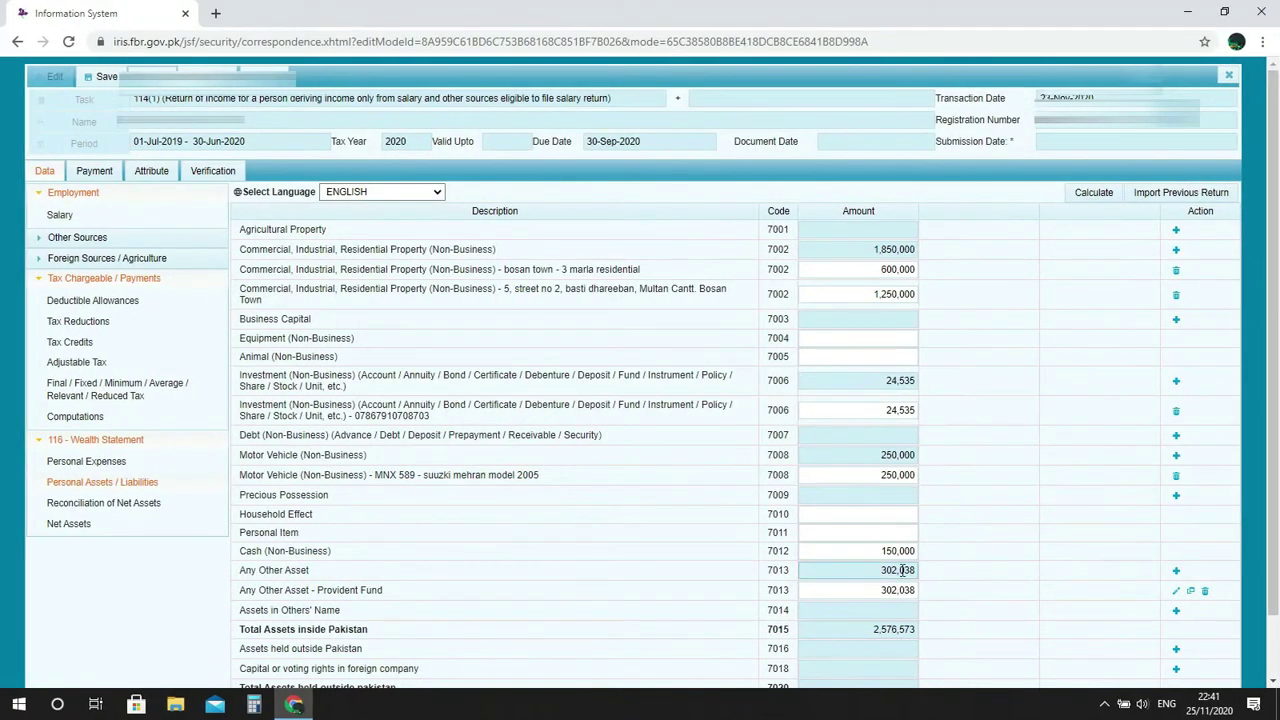
pyautogui.doubleClick(893, 550)
pyautogui.hotkey('ctrl', 'v')
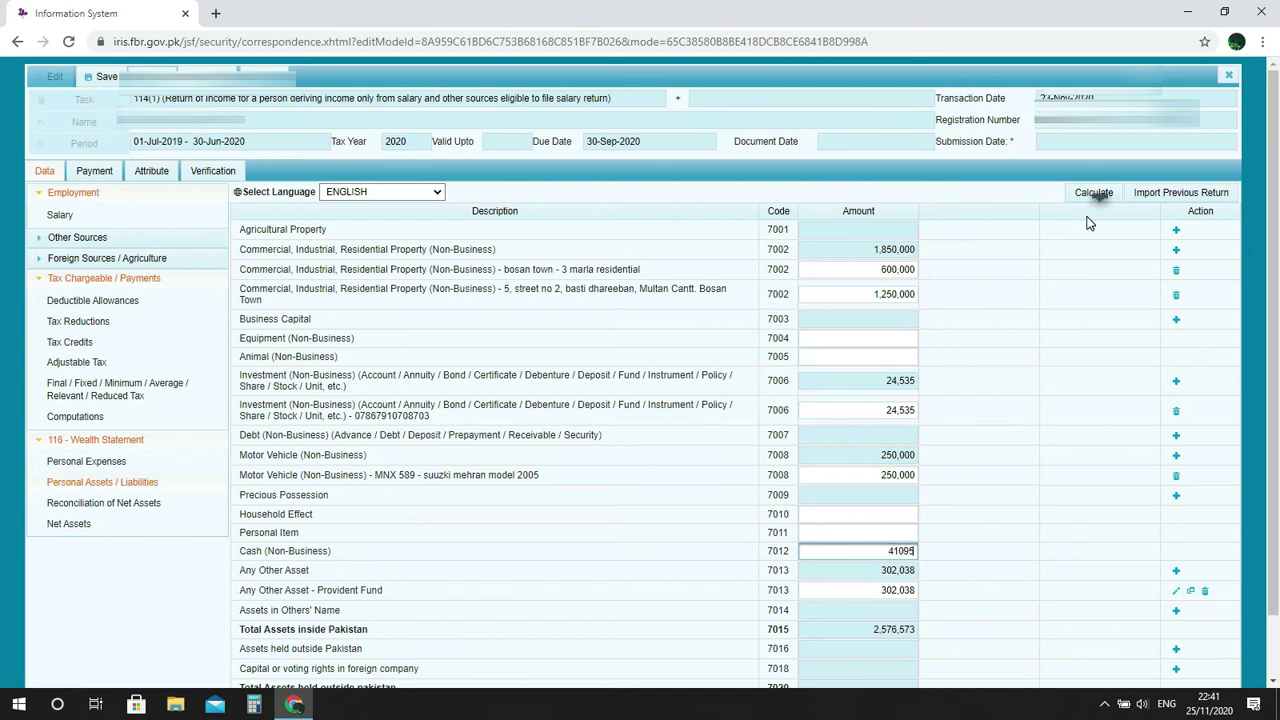
pyautogui.click(1093, 193)
pyautogui.click(1093, 194)
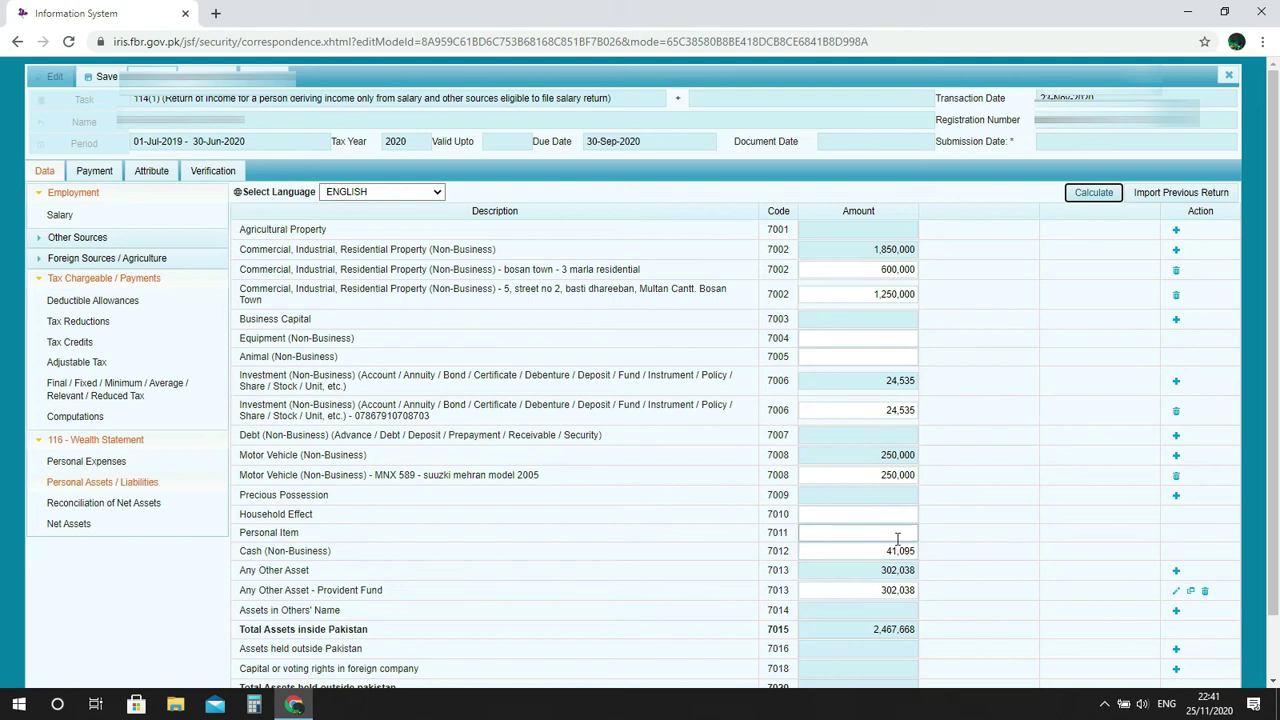
pyautogui.hotkey('alt', 'Tab')
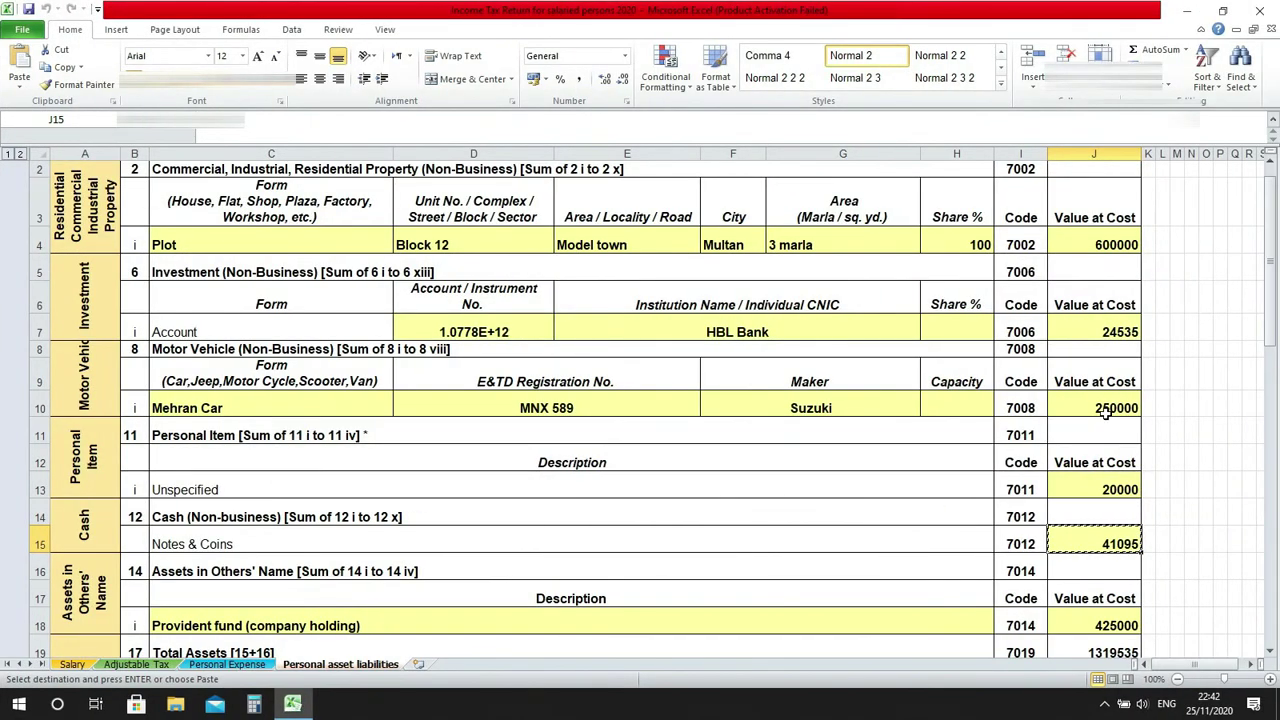
# Enter 20000 for Personal Item (7011) and recalculate total assets to 2,487,668.
pyautogui.press('Up')
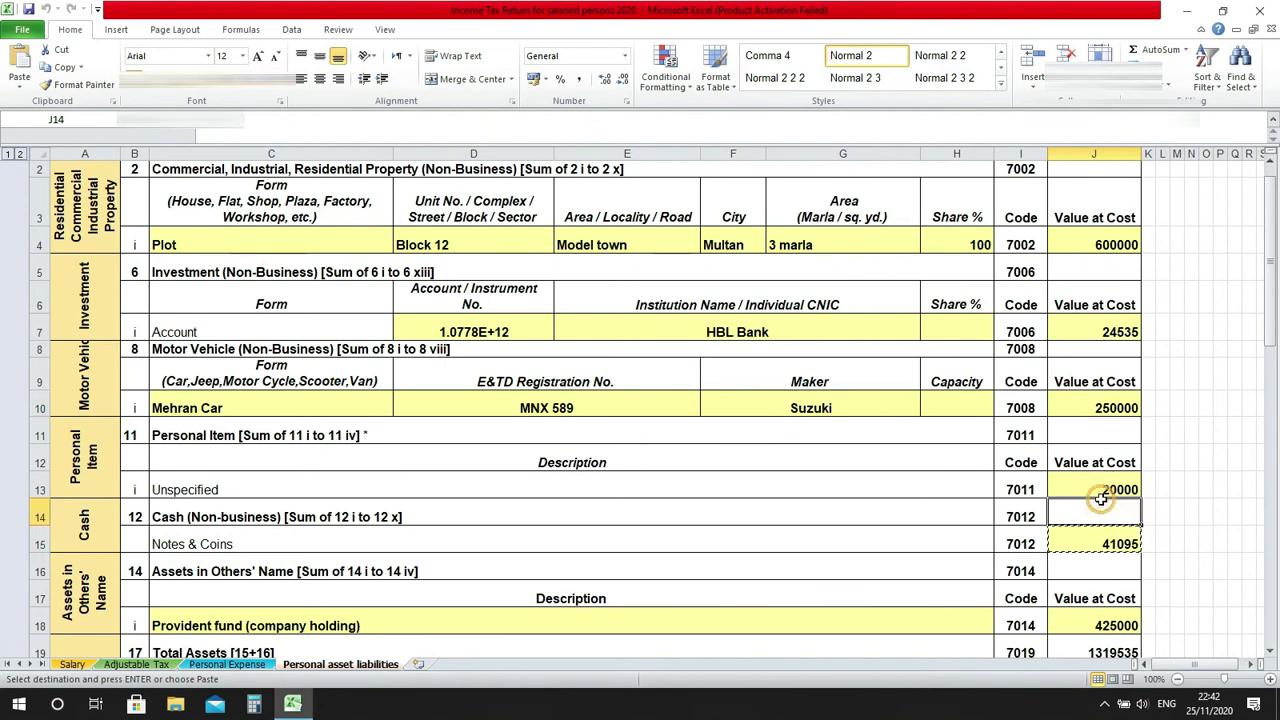
pyautogui.click(1108, 489)
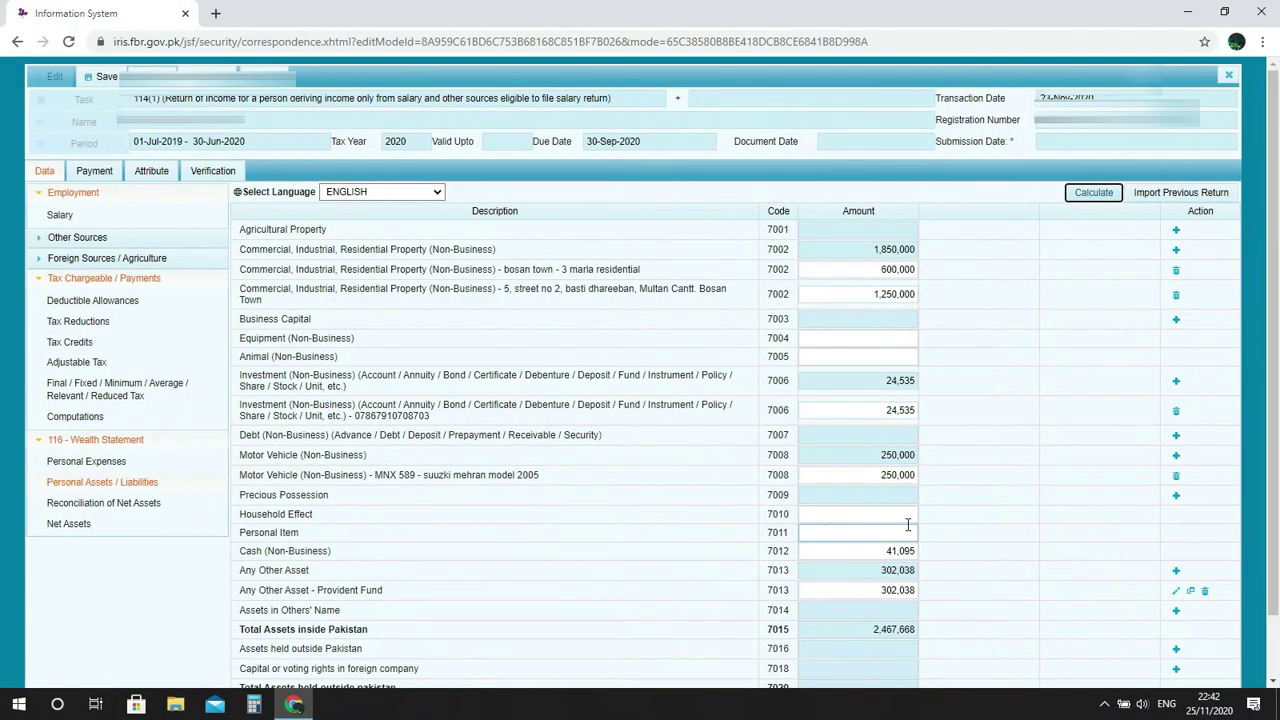
pyautogui.click(906, 528)
pyautogui.click(954, 530)
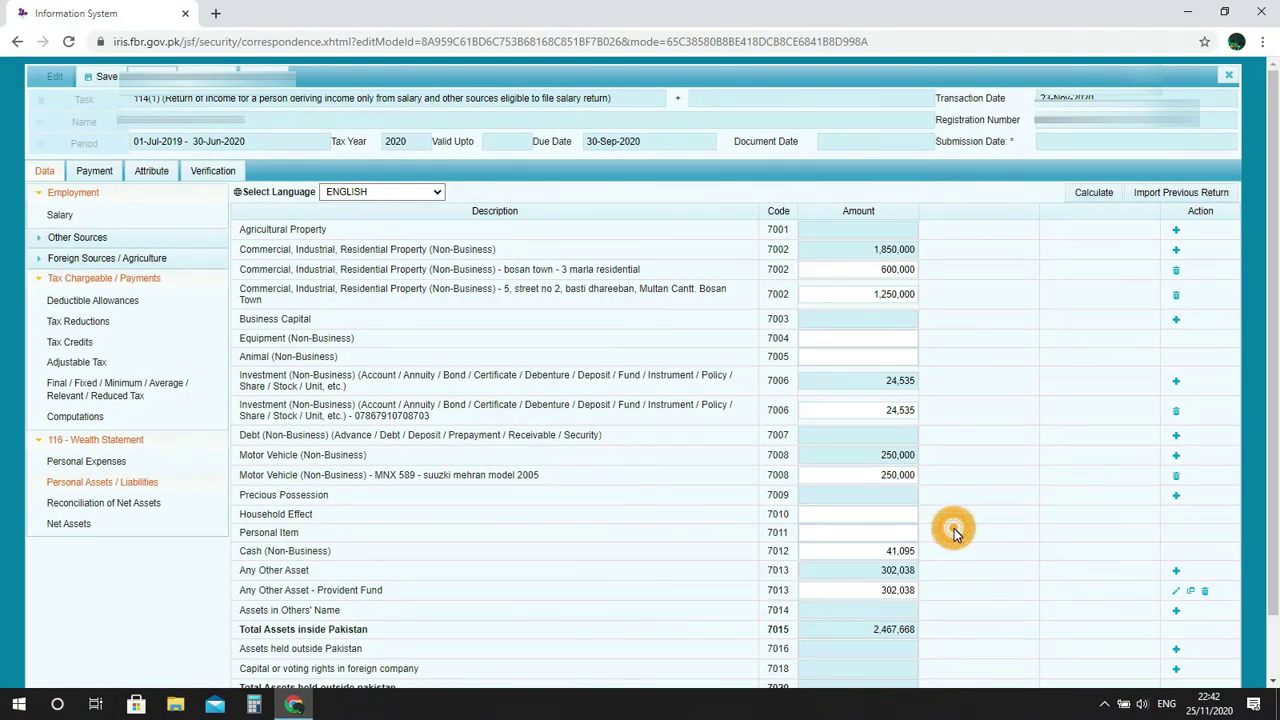
pyautogui.click(911, 533)
pyautogui.write('20000')
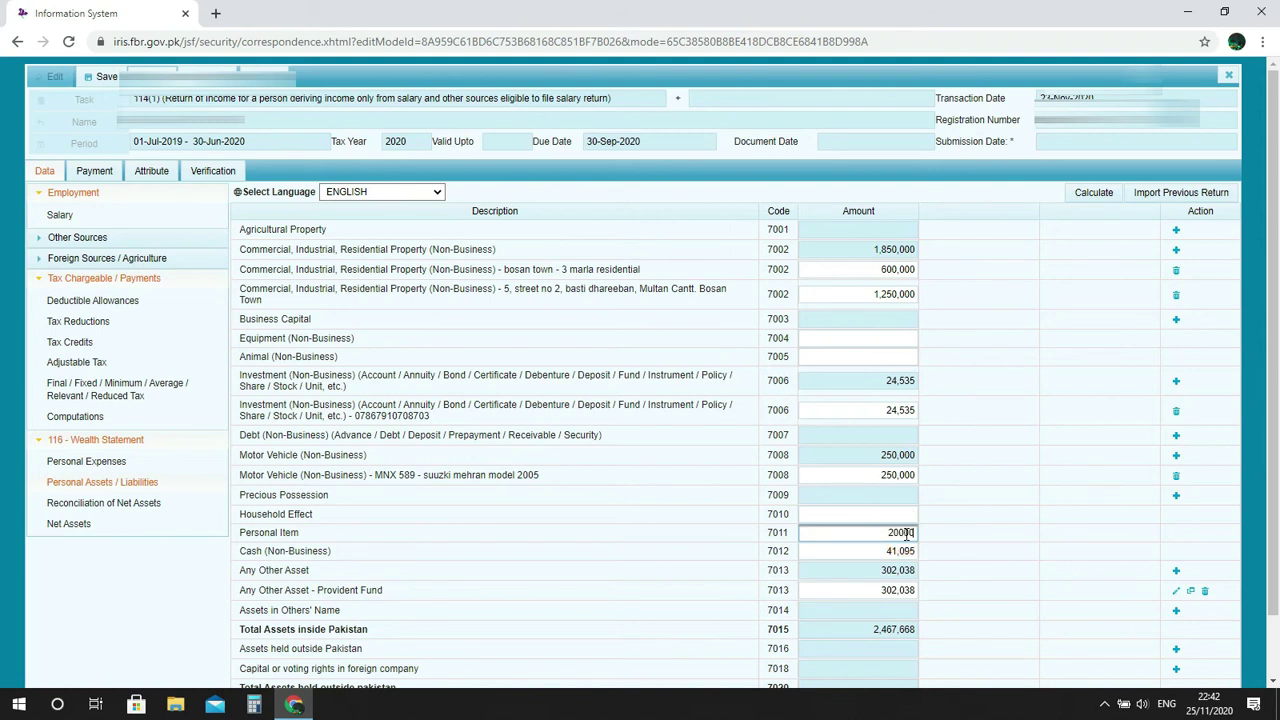
pyautogui.click(1094, 193)
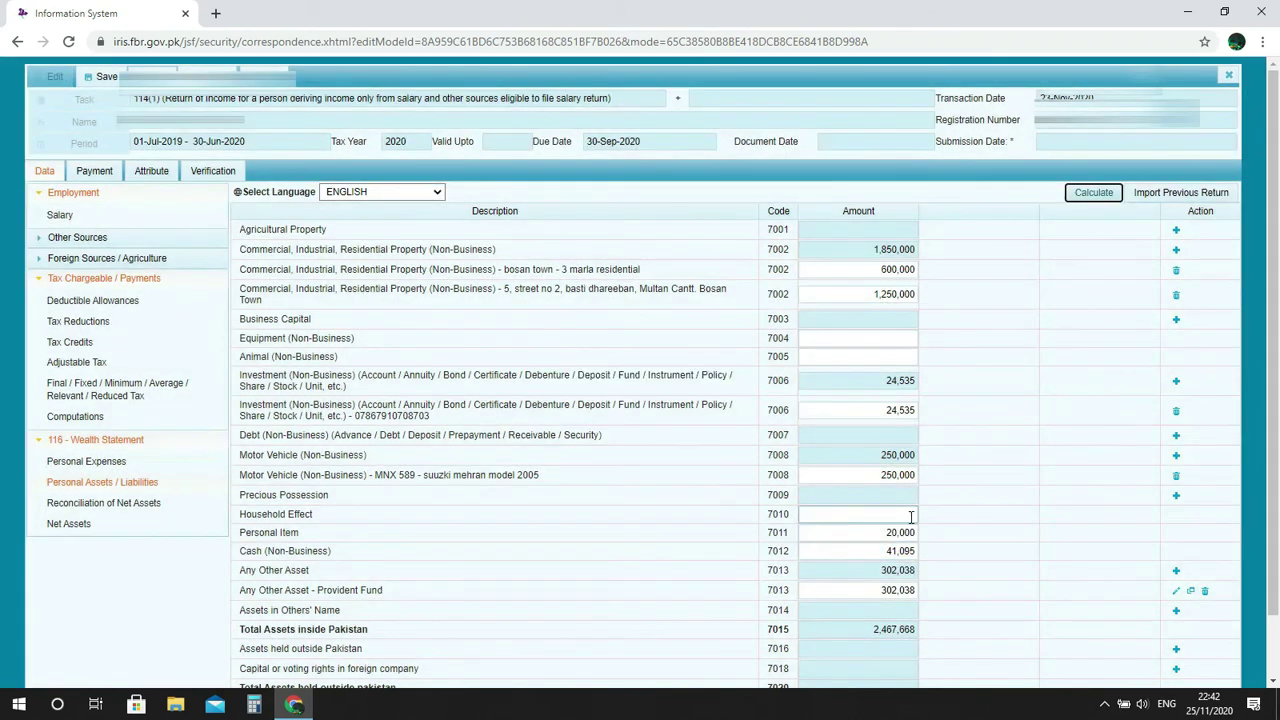
pyautogui.click(1090, 196)
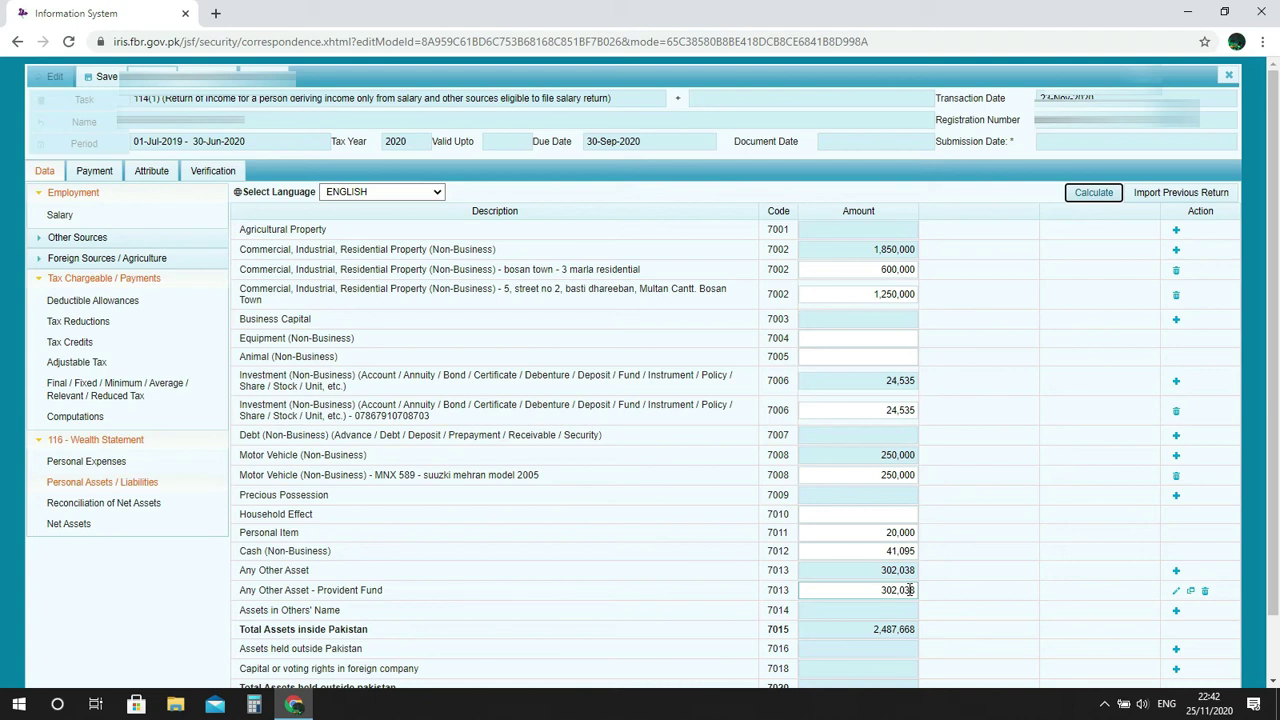
# Copy 425000 from Excel cell J18 into the Provident Fund asset and recalculate the total to 2,610,630.
pyautogui.hotkey('alt', 'Tab')
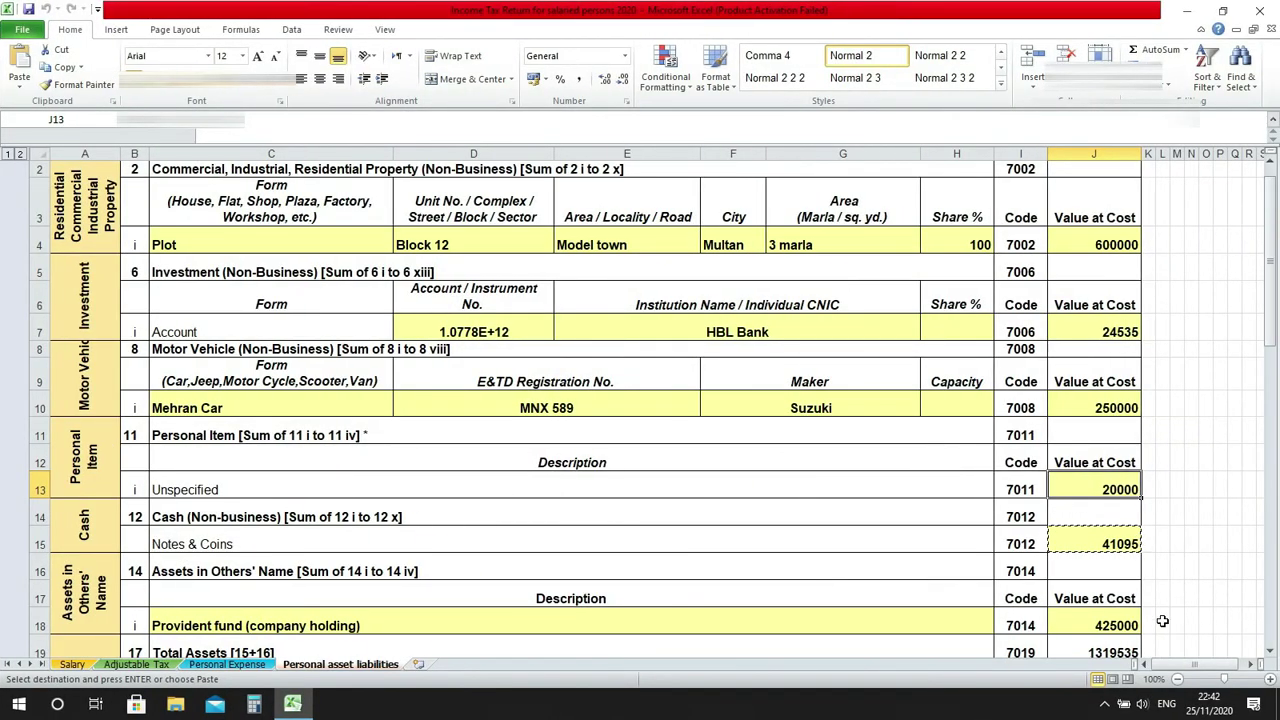
pyautogui.click(1128, 625)
pyautogui.hotkey('ctrl', 'c')
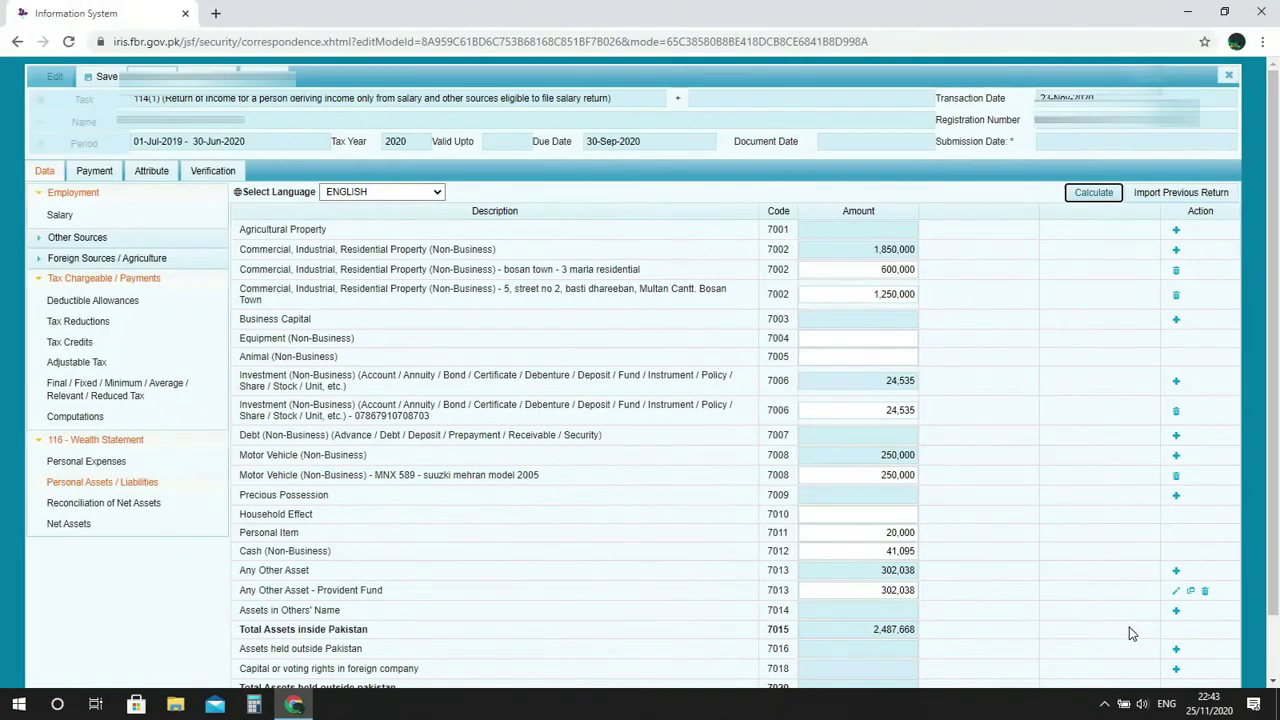
pyautogui.click(908, 590)
pyautogui.write('425000')
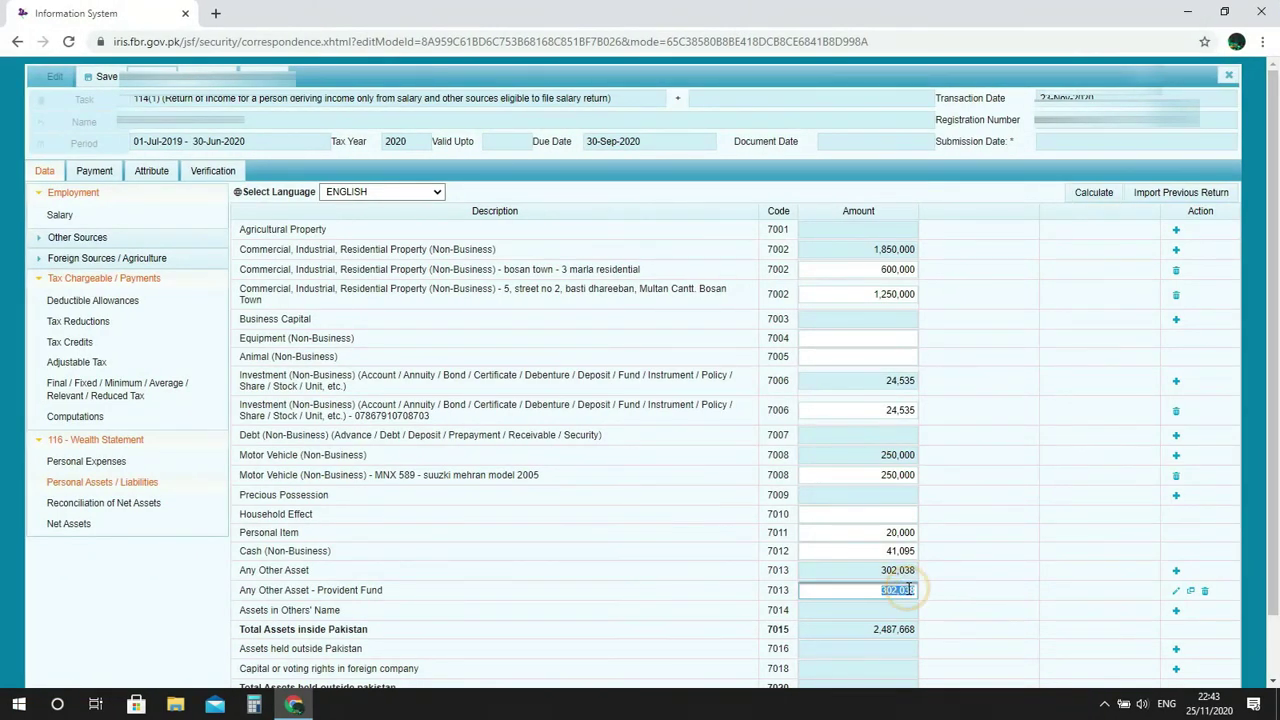
pyautogui.click(1080, 199)
pyautogui.click(1080, 200)
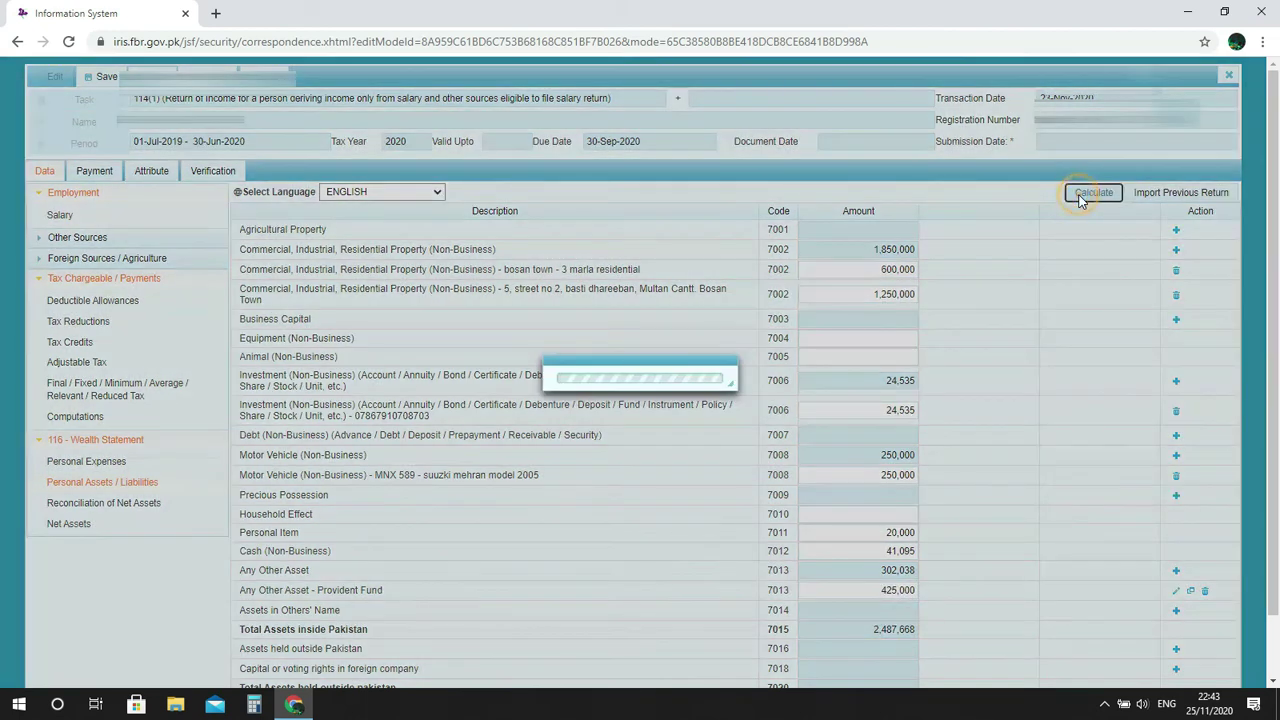
pyautogui.click(954, 641)
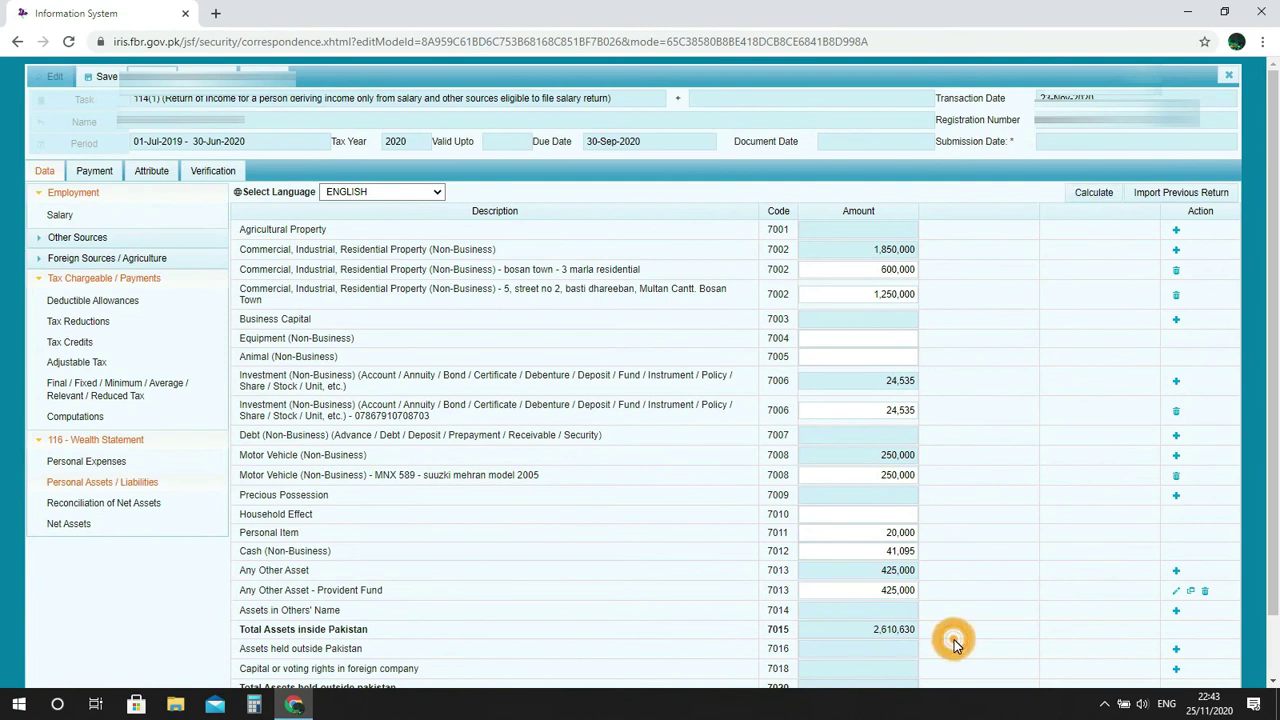
pyautogui.scroll(-1, 954, 646)
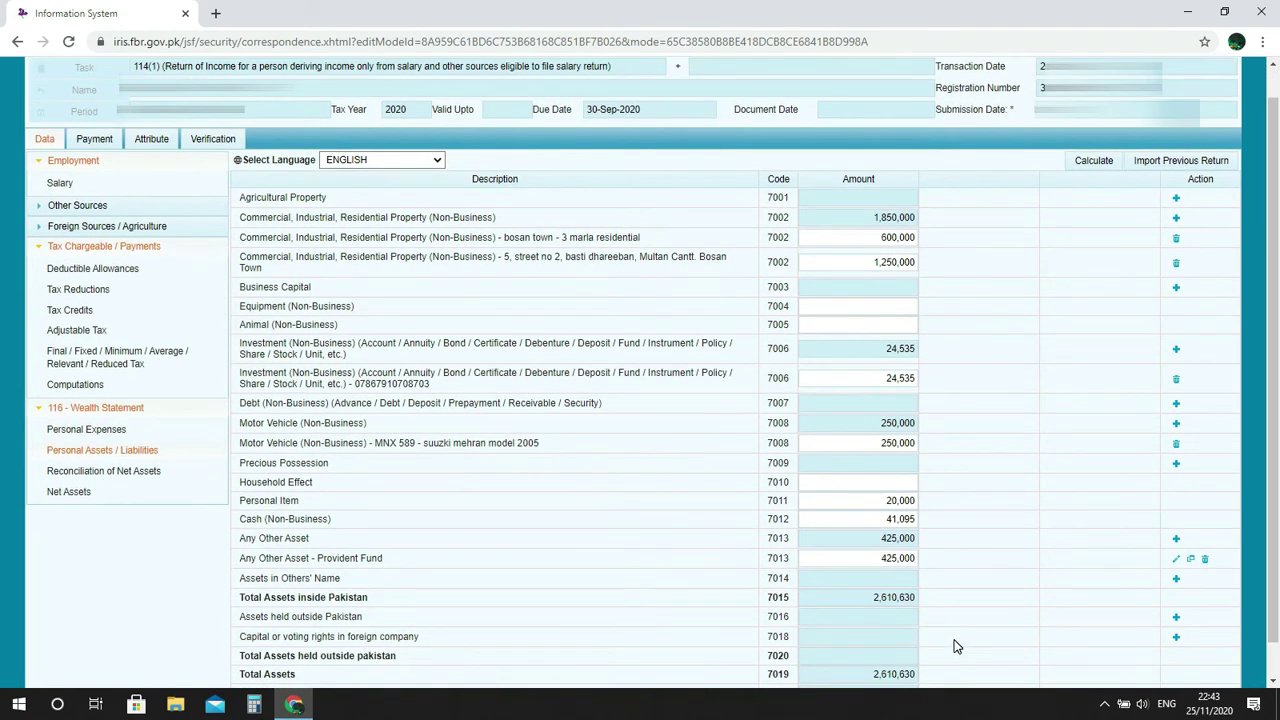
pyautogui.scroll(-1, 954, 646)
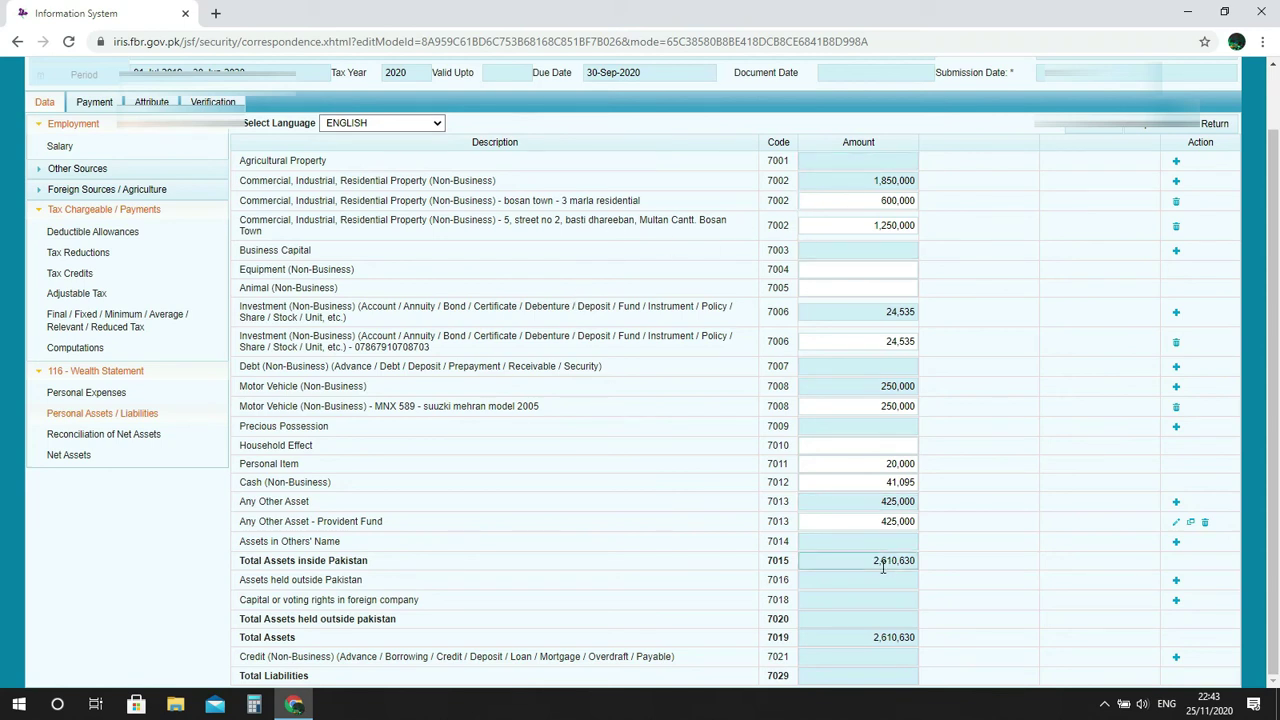
pyautogui.moveTo(870, 565); pyautogui.dragTo(932, 569)
pyautogui.click(949, 562)
pyautogui.click(1177, 582)
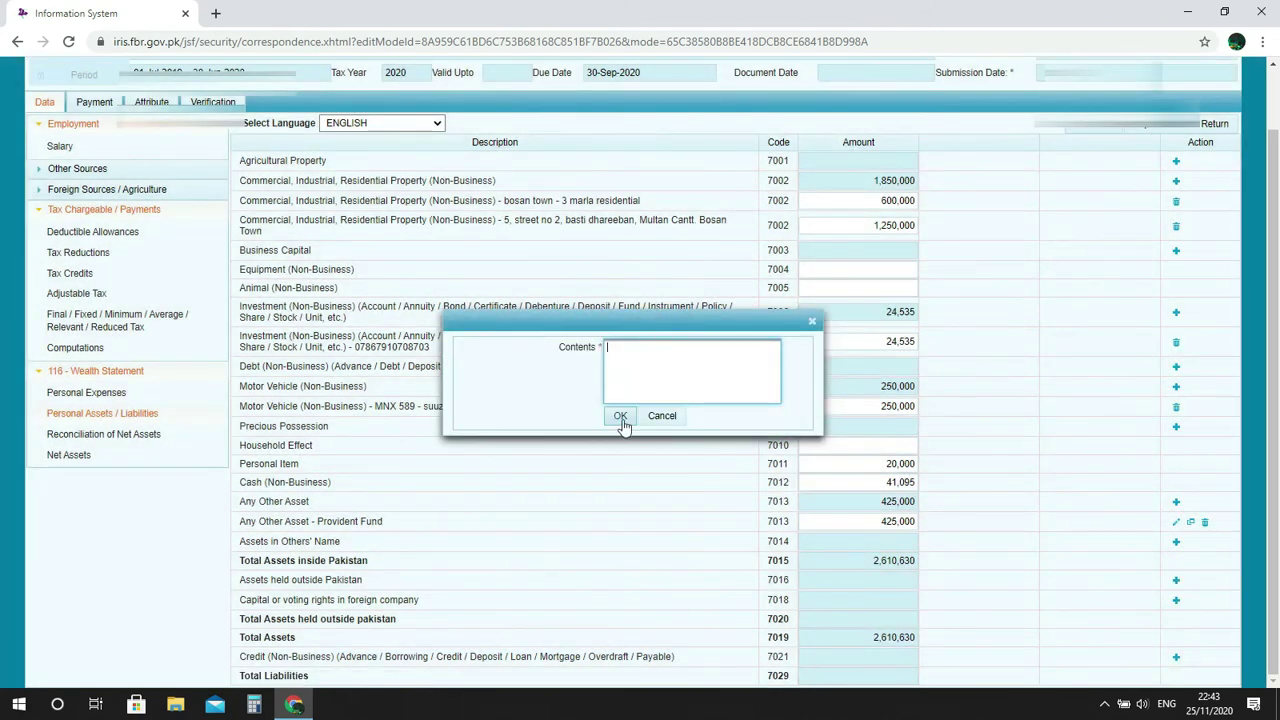
pyautogui.click(668, 420)
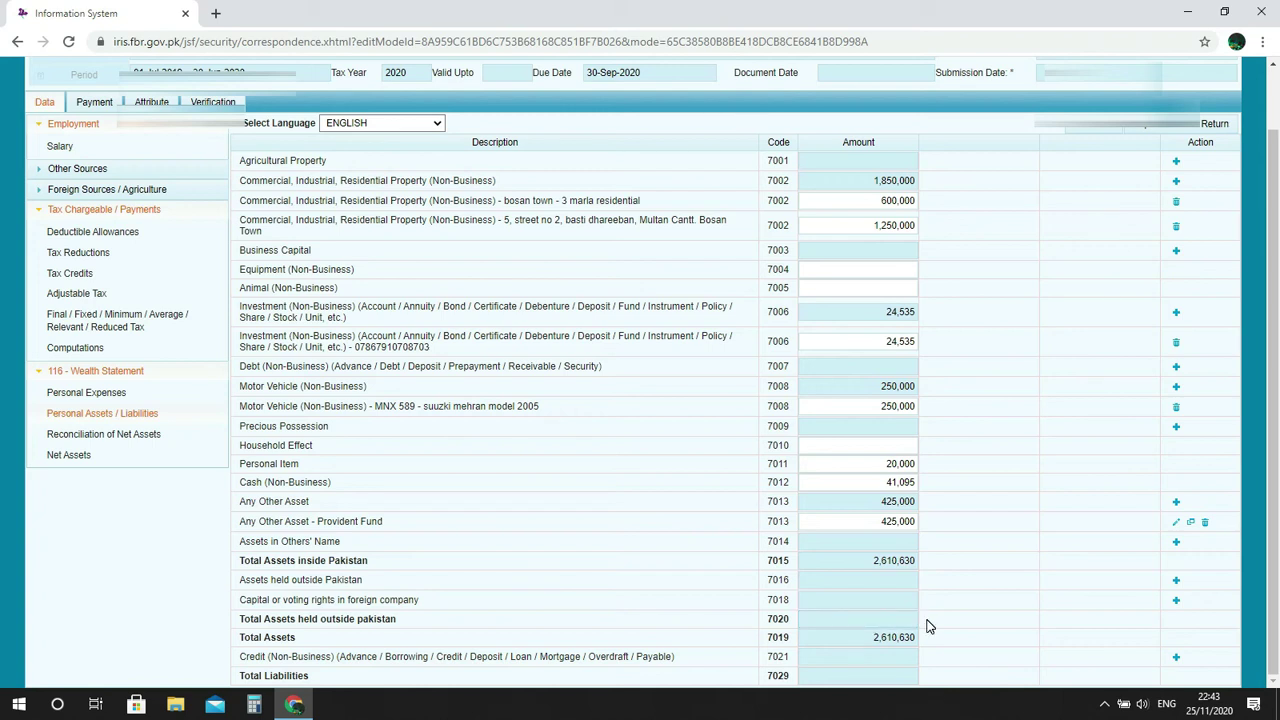
pyautogui.moveTo(871, 637); pyautogui.dragTo(915, 637)
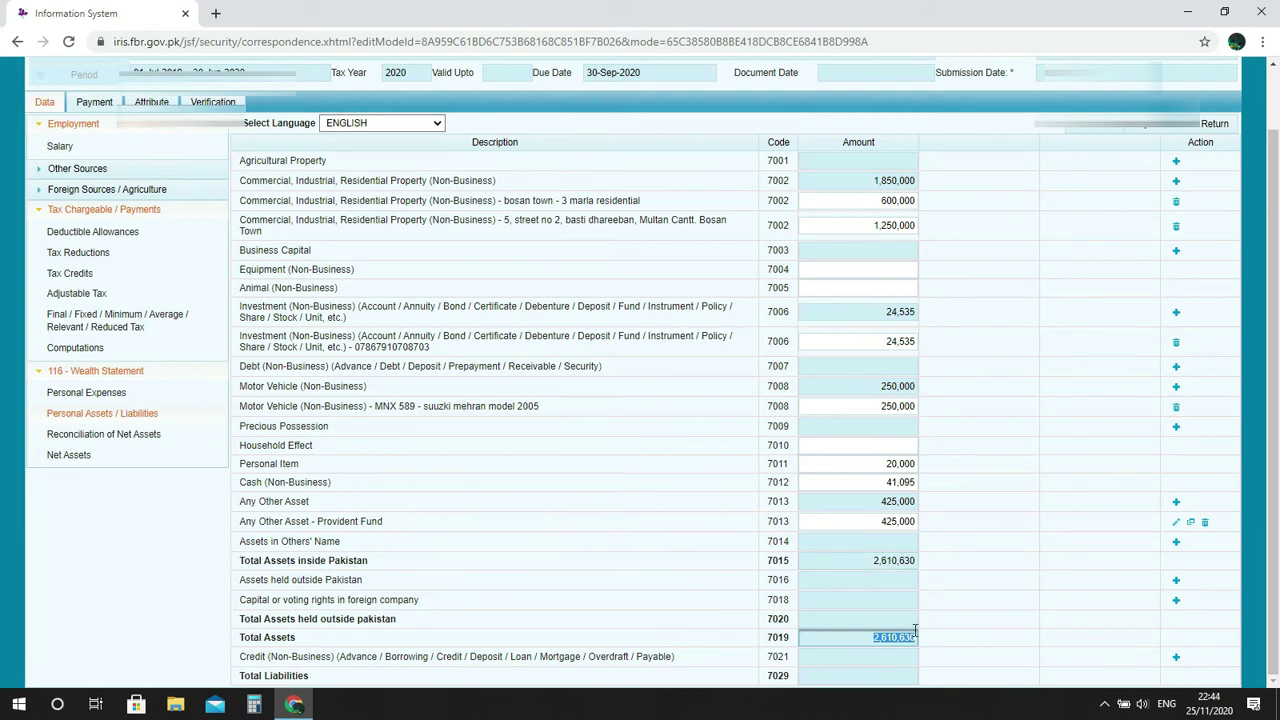
pyautogui.click(958, 654)
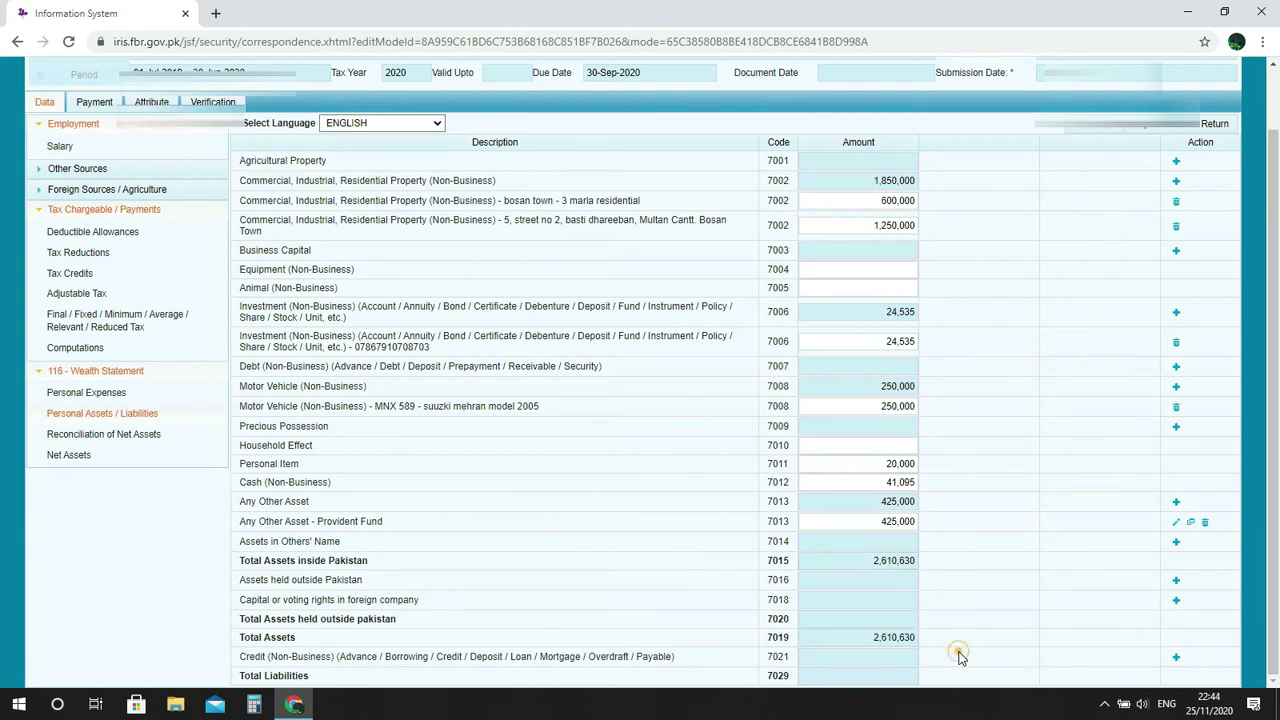
pyautogui.click(958, 654)
# Start a creditor entry under Credit (7021), then cancel it without adding any creditor.
pyautogui.click(871, 659)
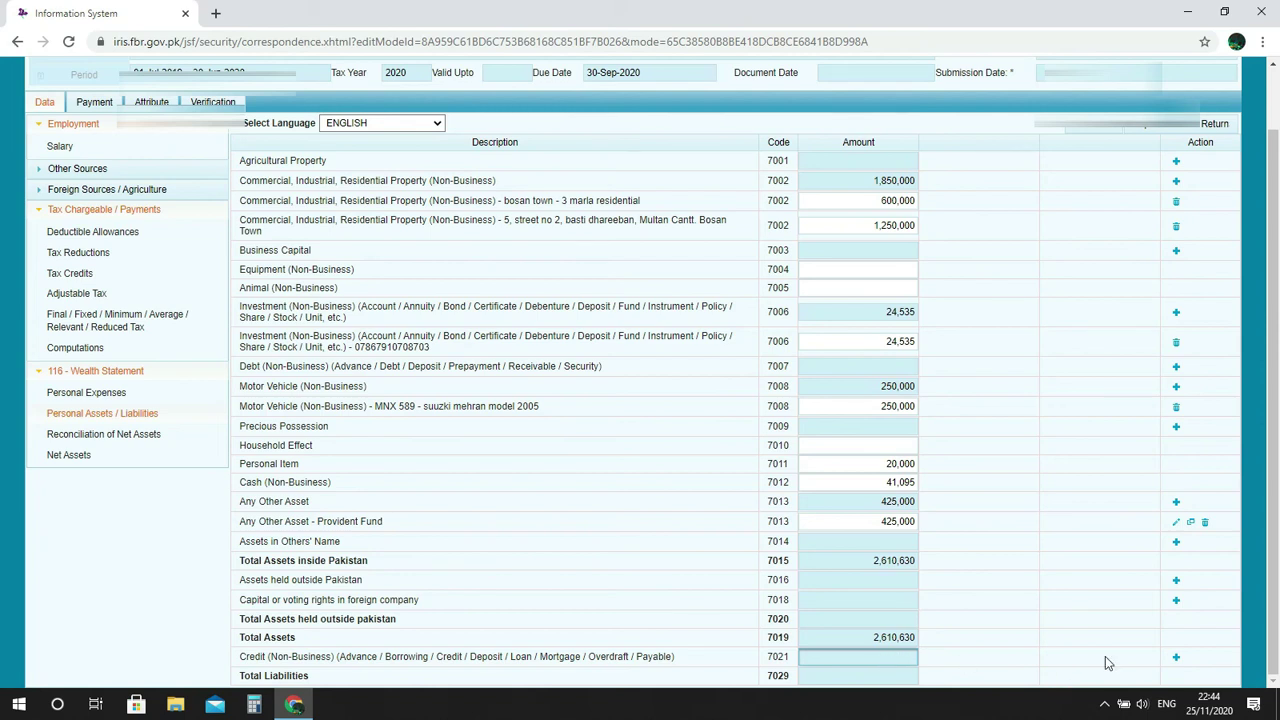
pyautogui.click(1178, 661)
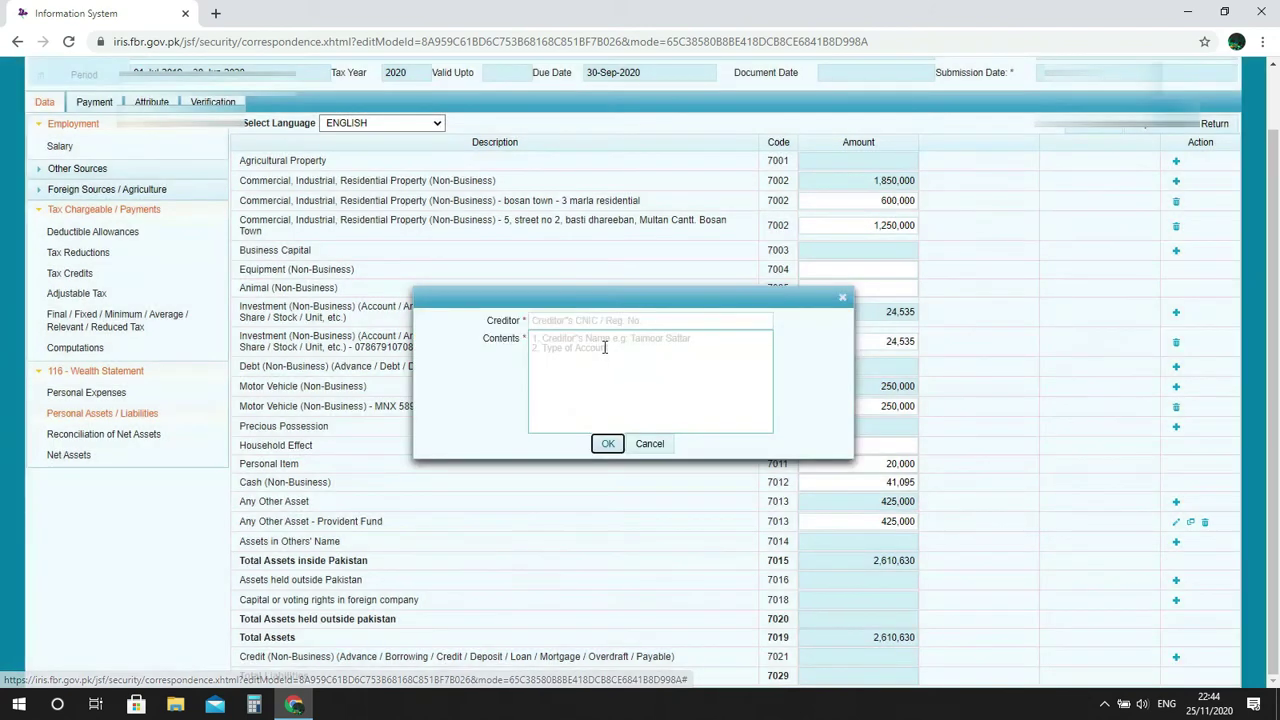
pyautogui.click(599, 324)
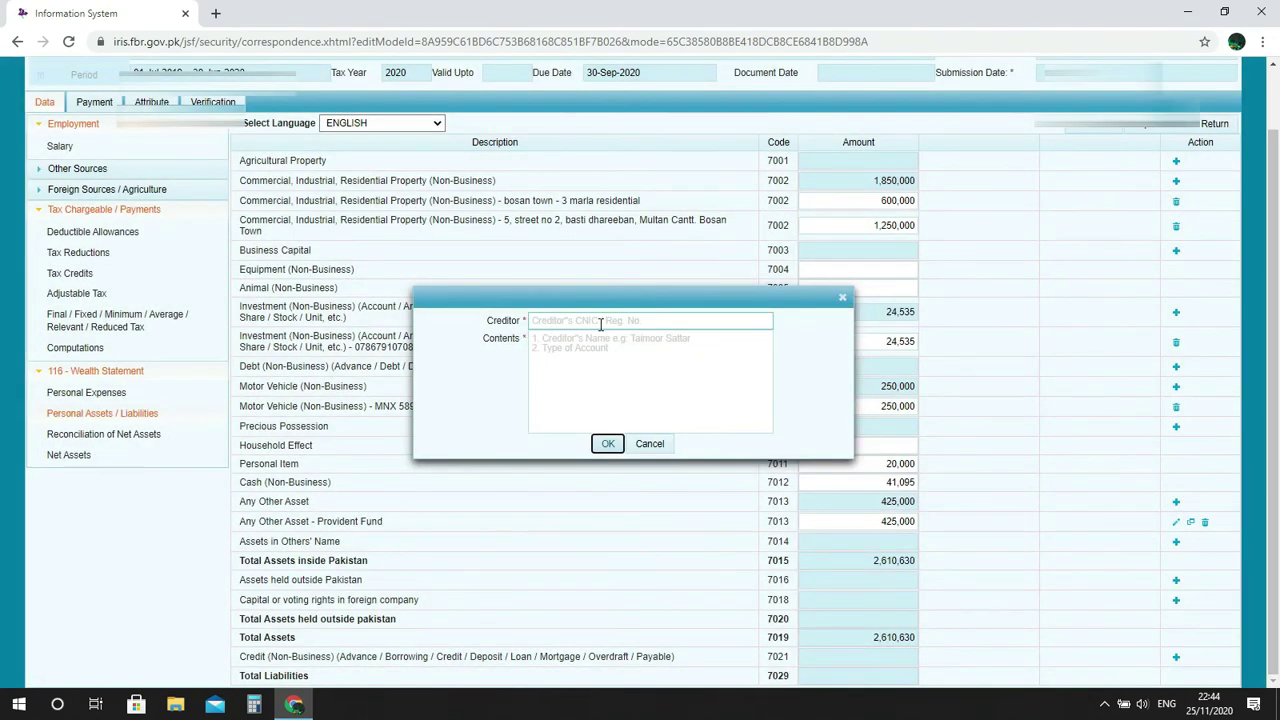
pyautogui.click(650, 444)
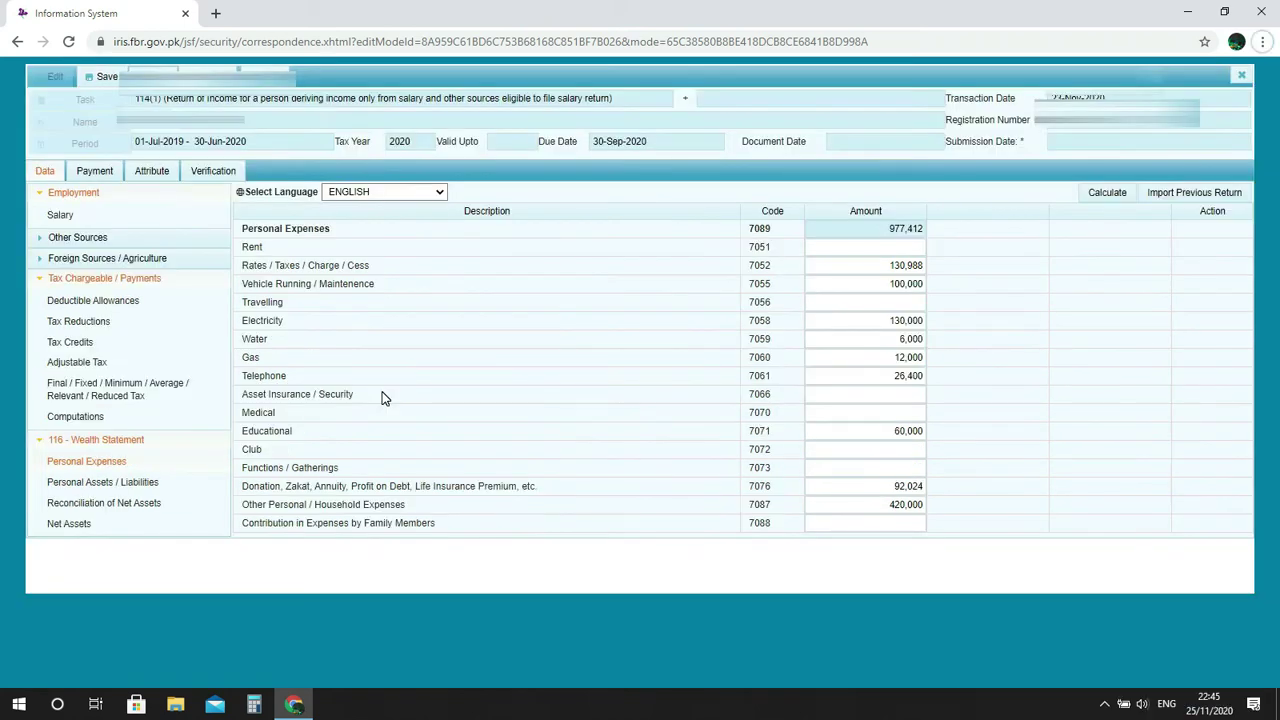
# Copy the Unreconciled Amount from Reconciliation of Net Assets into Functions / Gatherings (7073).
pyautogui.click(145, 503)
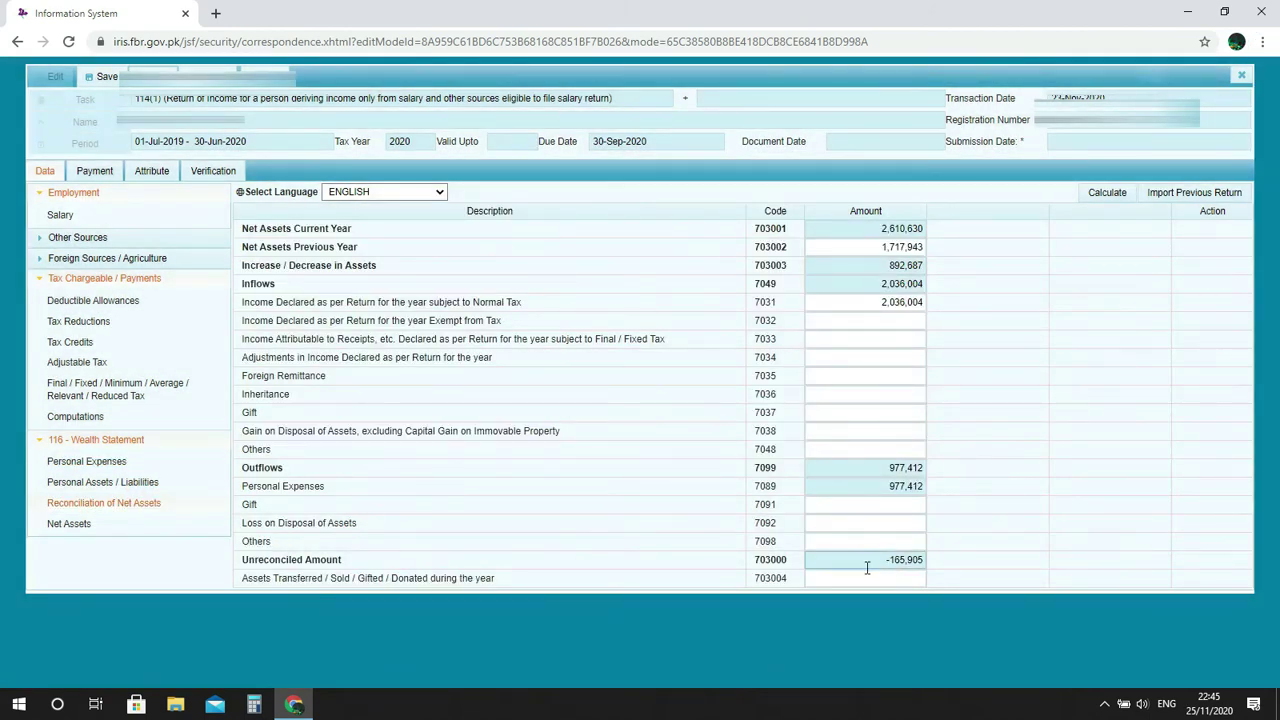
pyautogui.moveTo(919, 566); pyautogui.dragTo(891, 563)
pyautogui.click(112, 463)
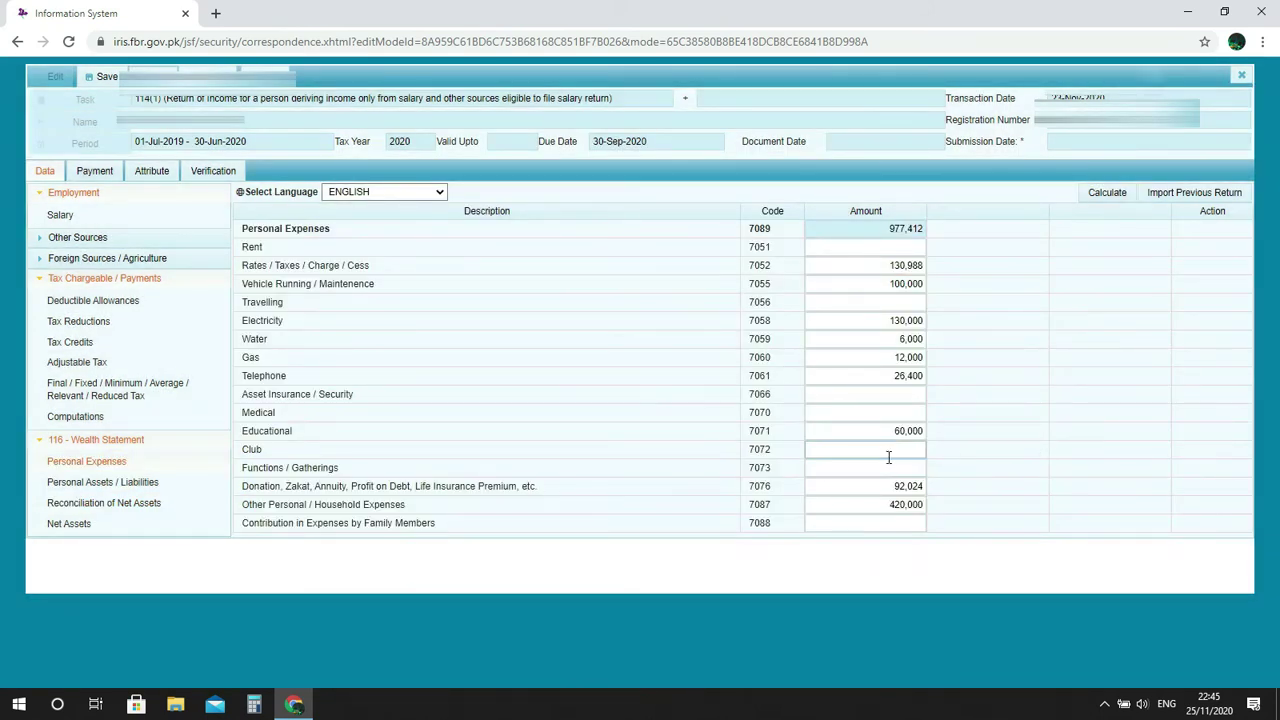
pyautogui.click(873, 467)
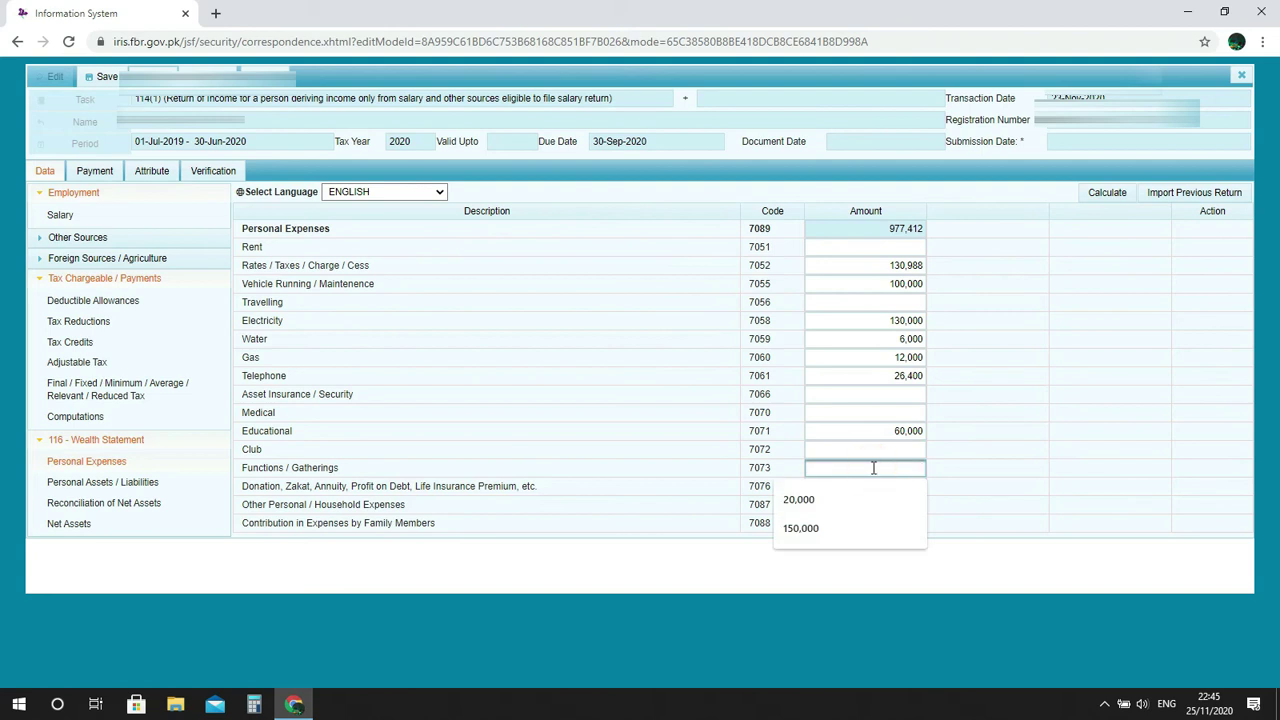
pyautogui.hotkey('ctrl', 'v')
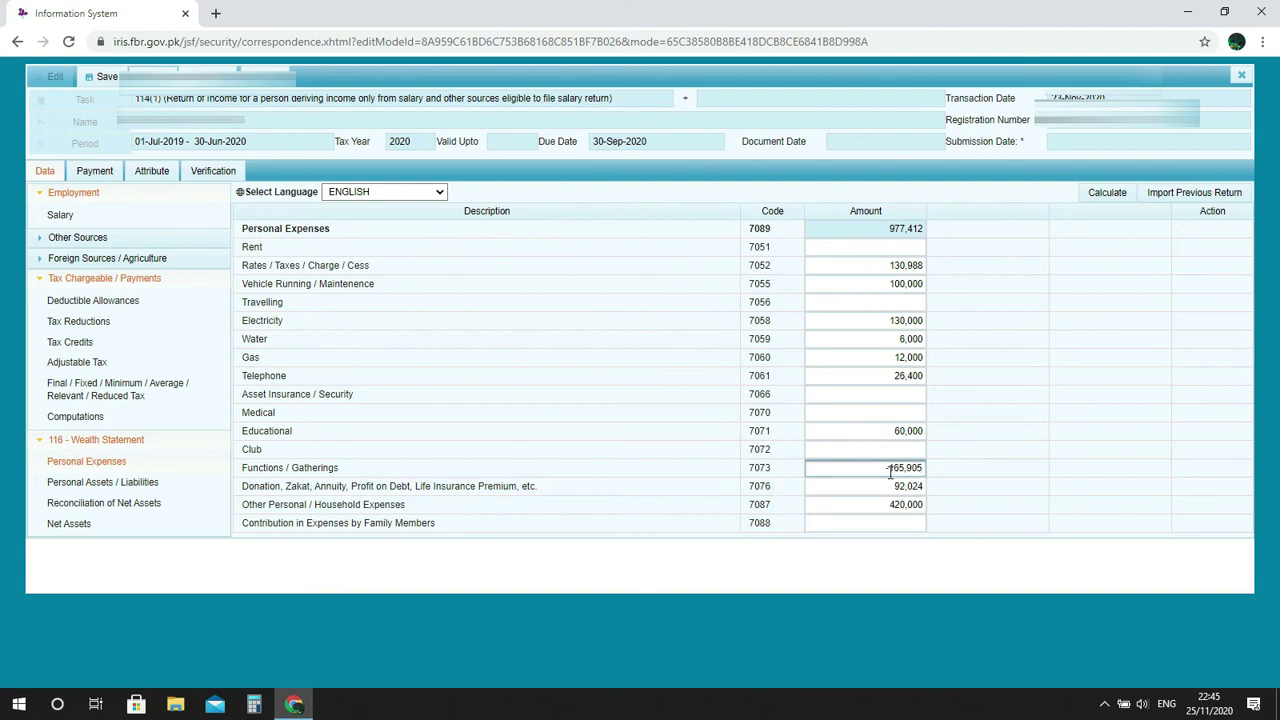
# Drop the minus sign to record 165,905, recalculate expenses to 1,143,317, and recheck the reconciliation.
pyautogui.tripleClick(892, 472)
pyautogui.press('End')
pyautogui.click(1113, 193)
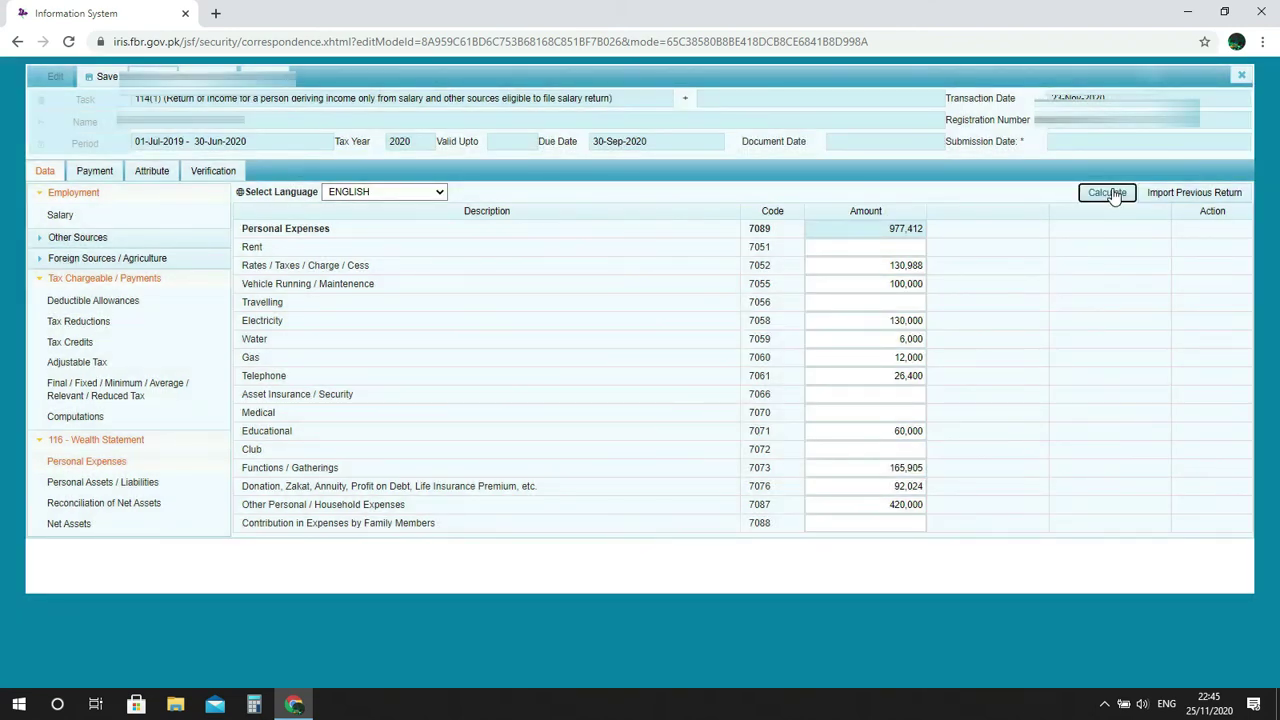
pyautogui.click(1113, 193)
pyautogui.click(103, 503)
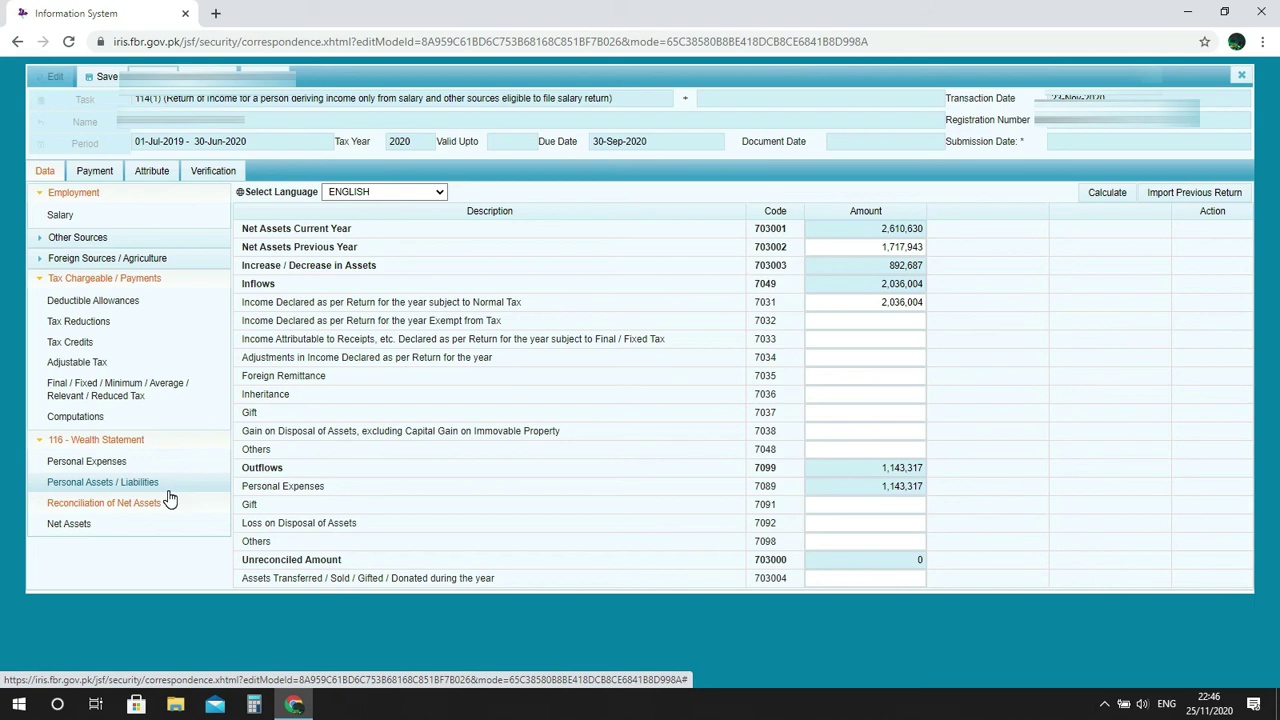
# Review Personal Assets/Liabilities and the balanced Net Assets reconciliation, then collapse 116 - Wealth Statement.
pyautogui.click(103, 481)
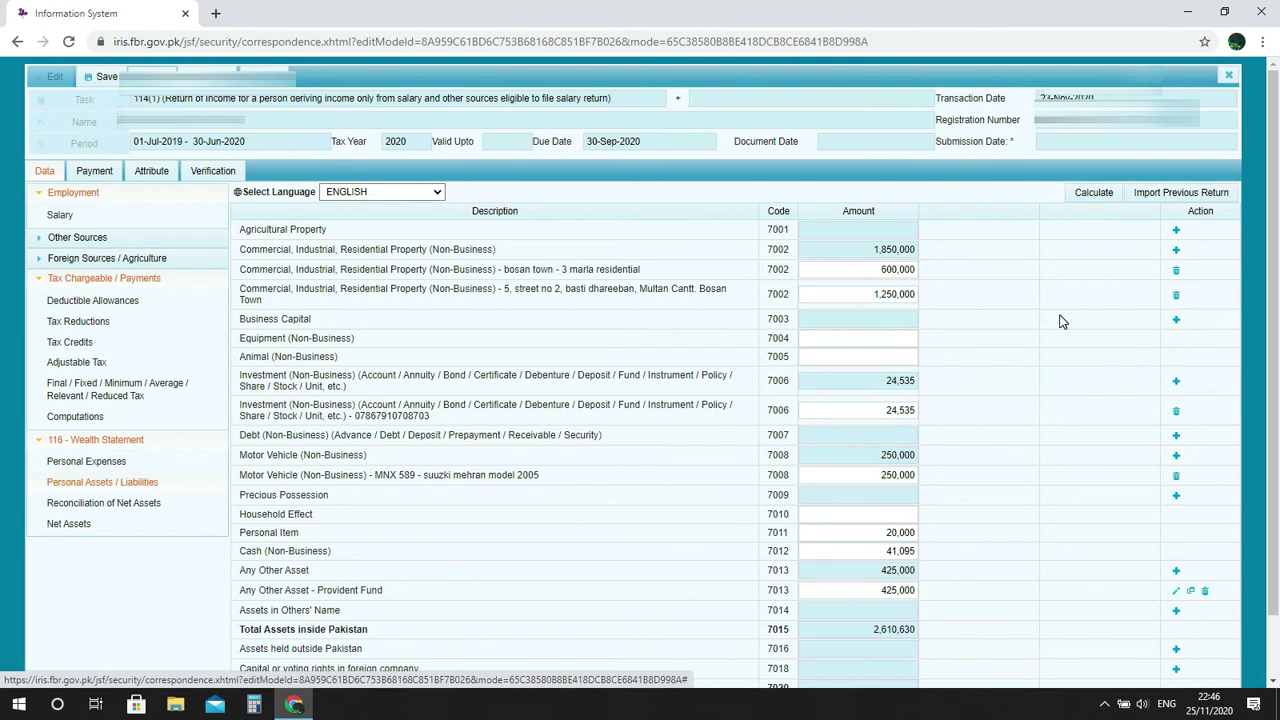
pyautogui.click(95, 502)
pyautogui.click(880, 247)
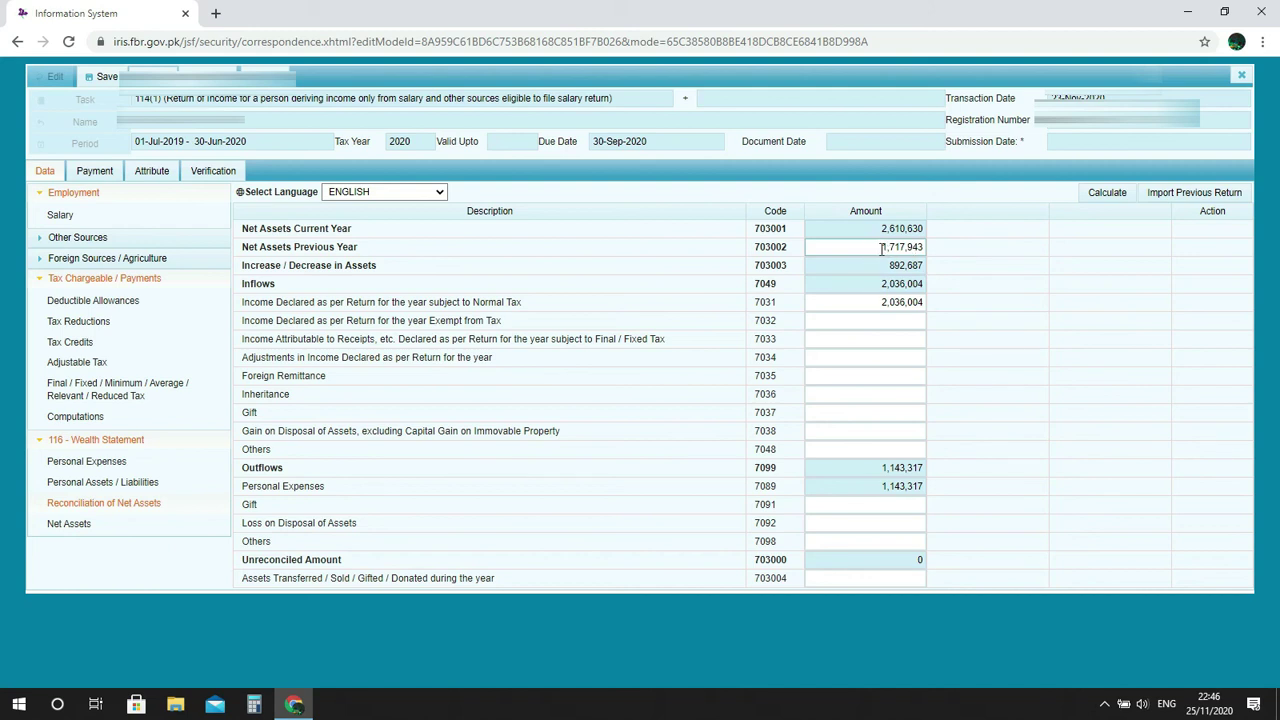
pyautogui.moveTo(881, 249); pyautogui.dragTo(924, 247)
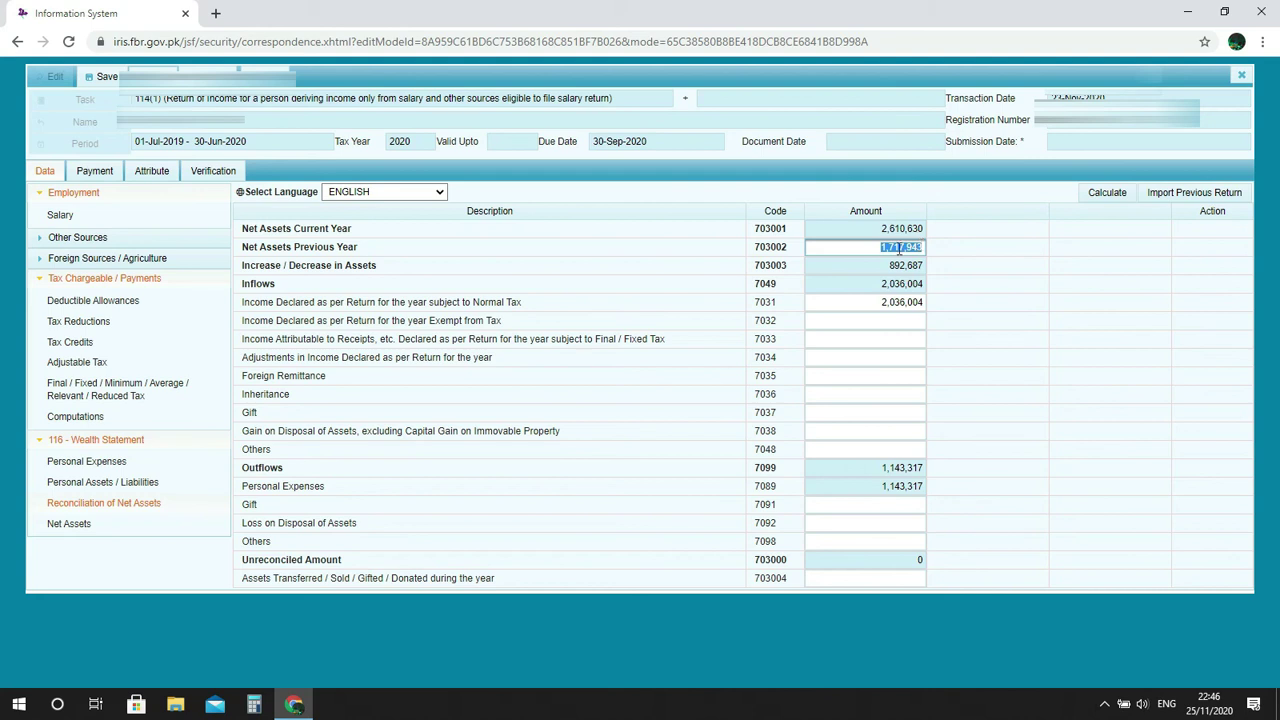
pyautogui.click(963, 297)
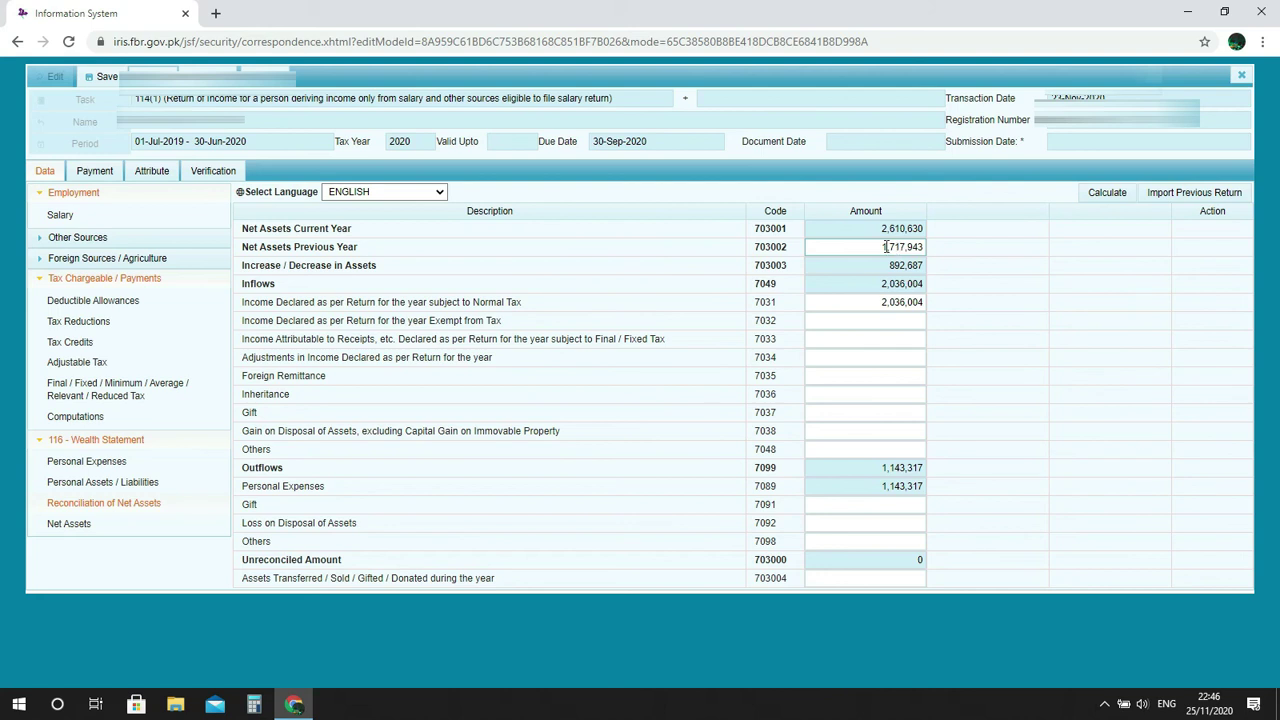
pyautogui.moveTo(879, 246); pyautogui.dragTo(947, 252)
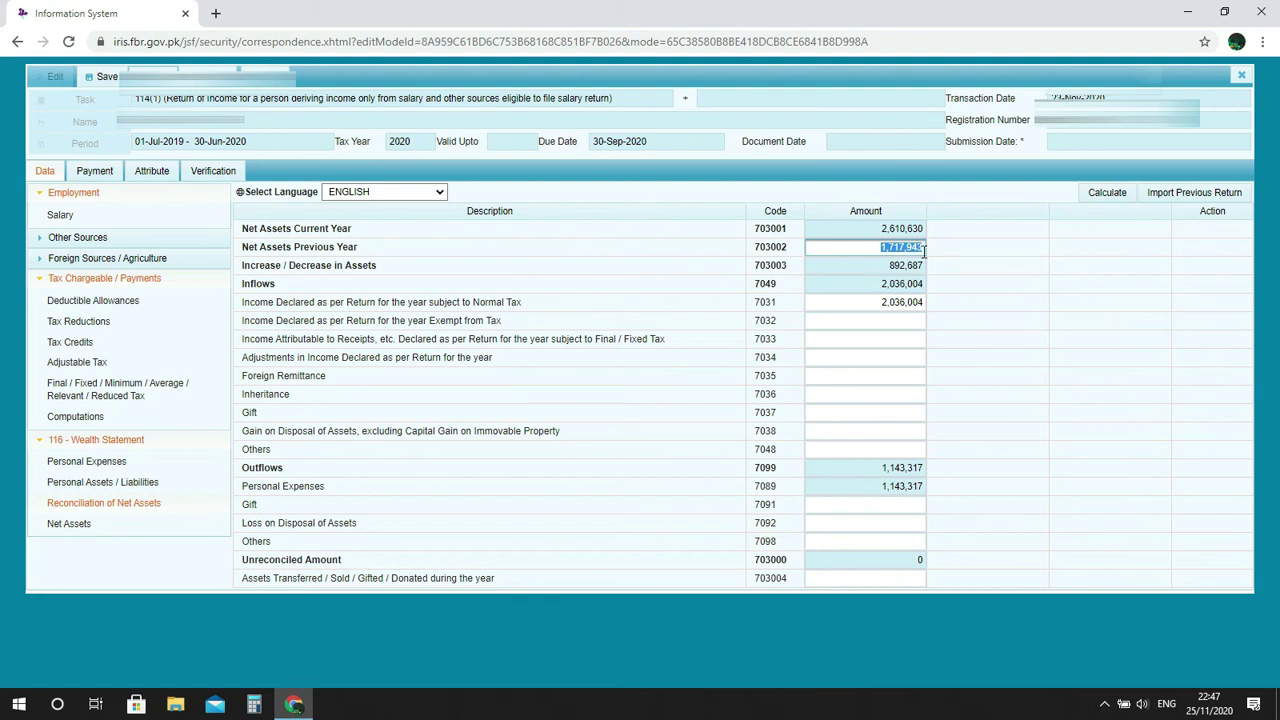
pyautogui.click(985, 262)
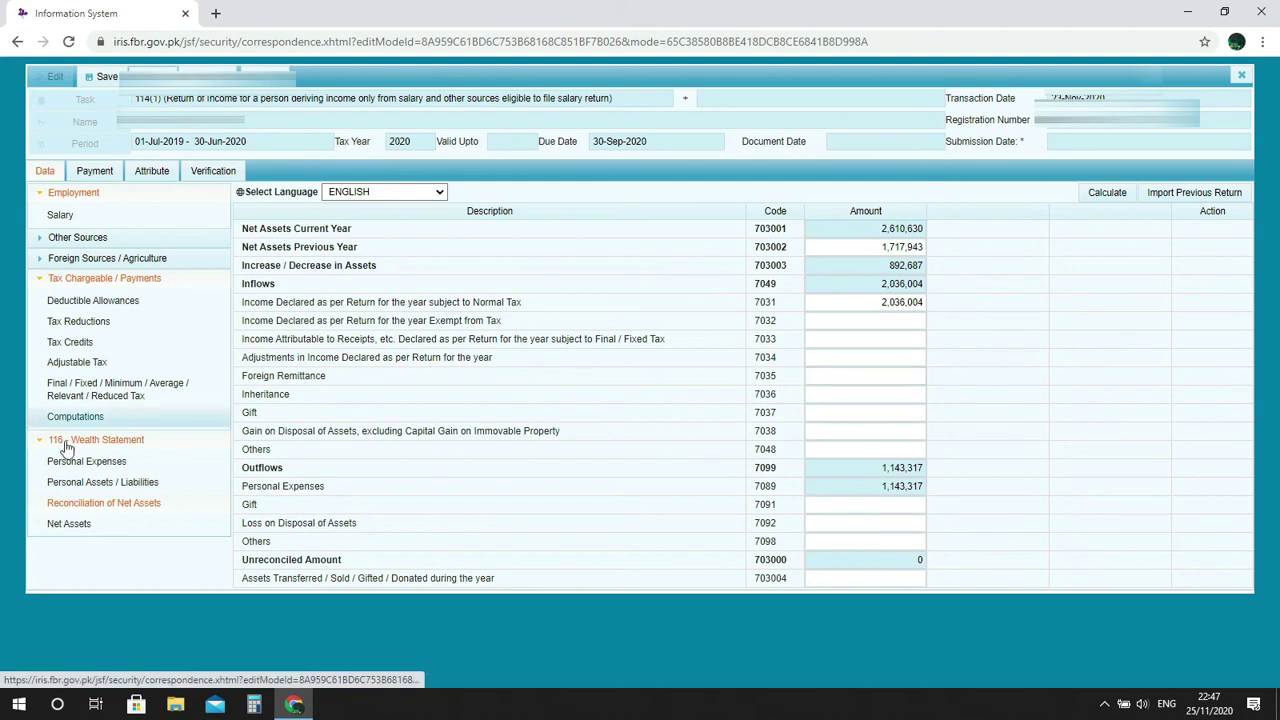
pyautogui.click(50, 440)
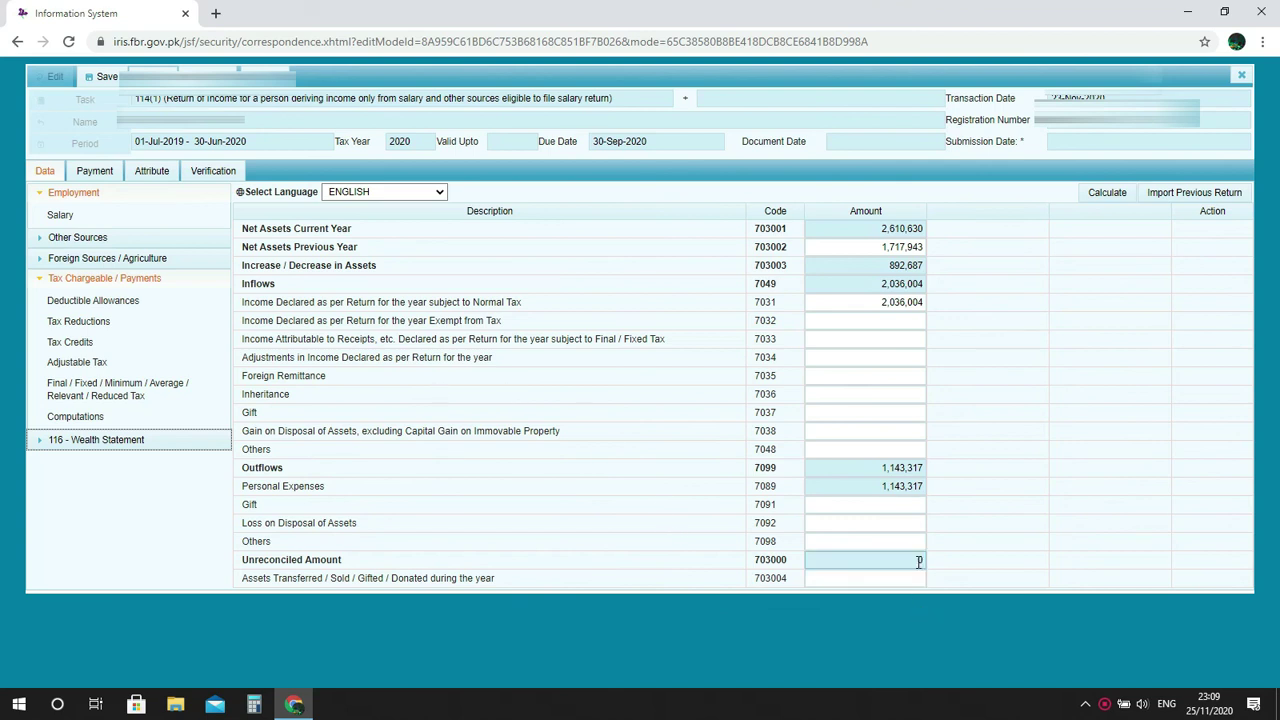
# Review the Salary income figures and the tax Computations under Tax Chargeable / Payments.
pyautogui.click(41, 280)
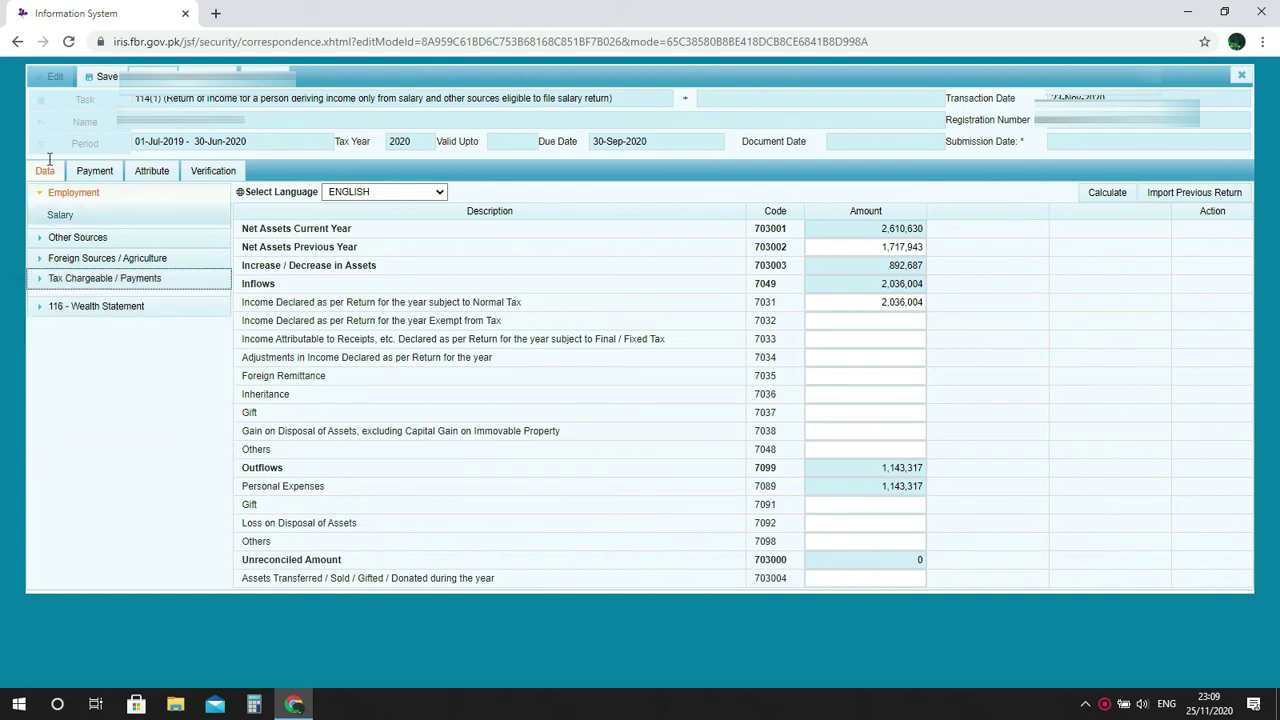
pyautogui.click(41, 218)
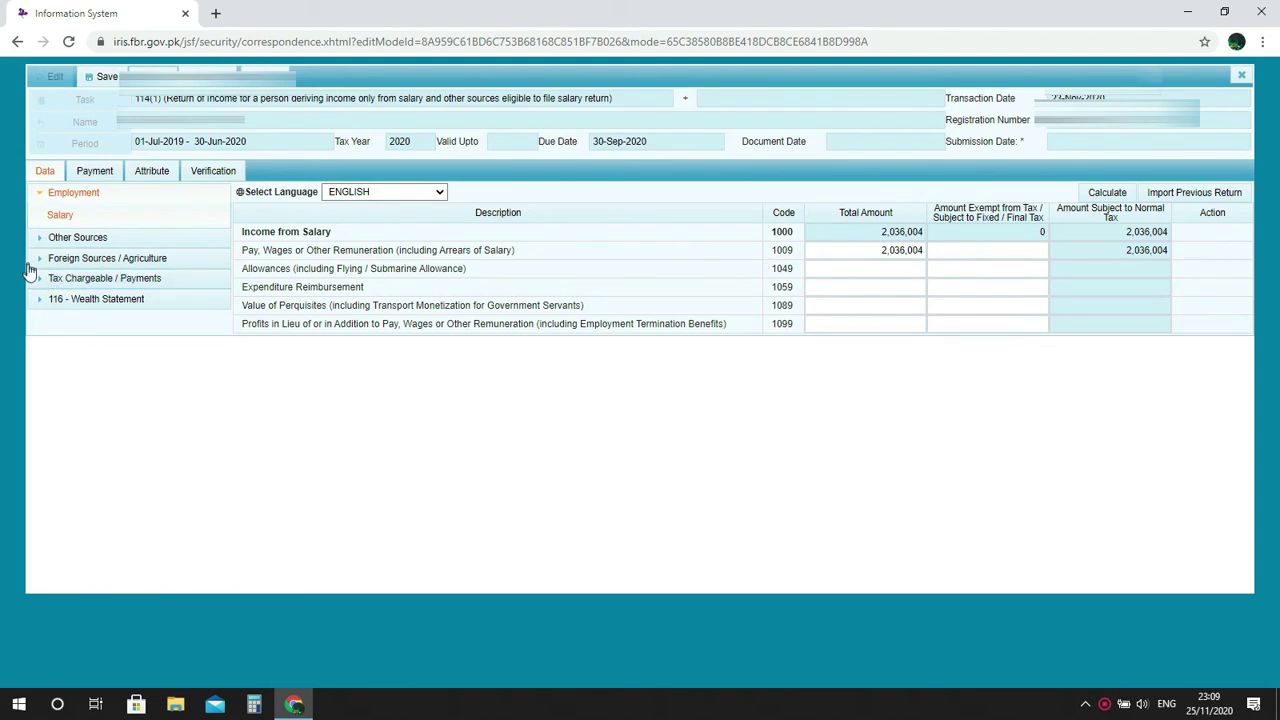
pyautogui.click(38, 281)
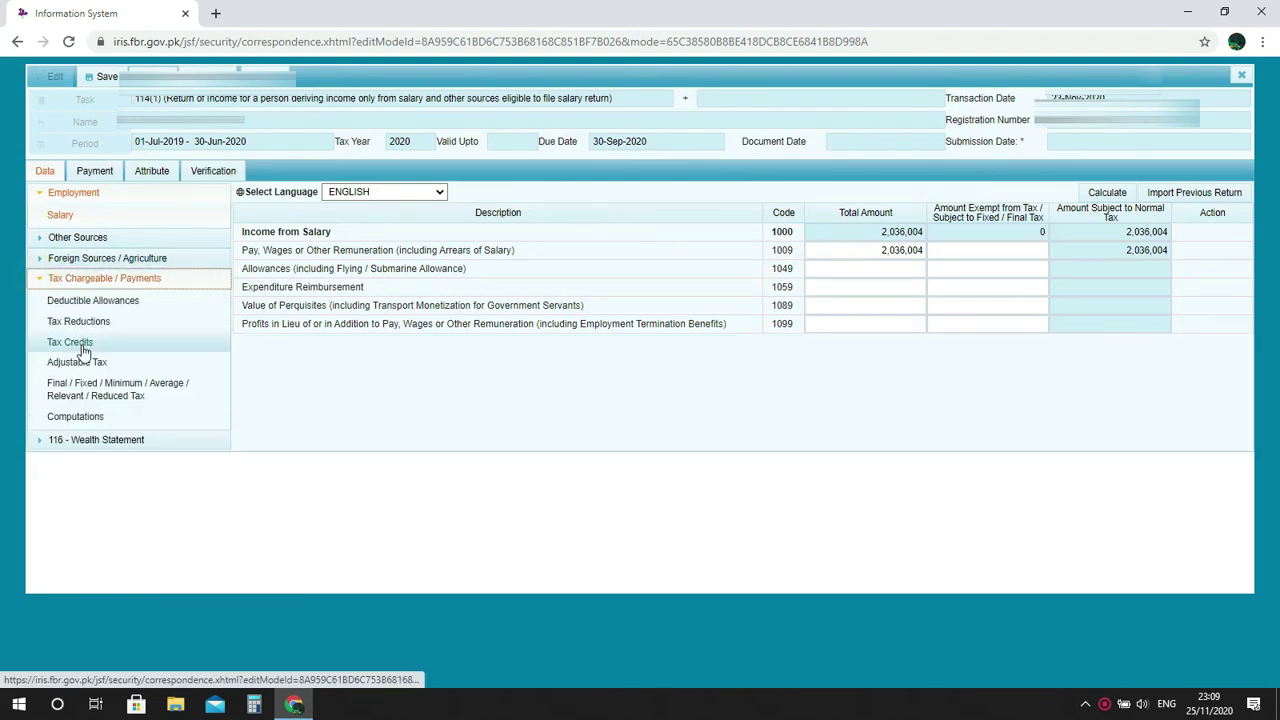
pyautogui.click(78, 415)
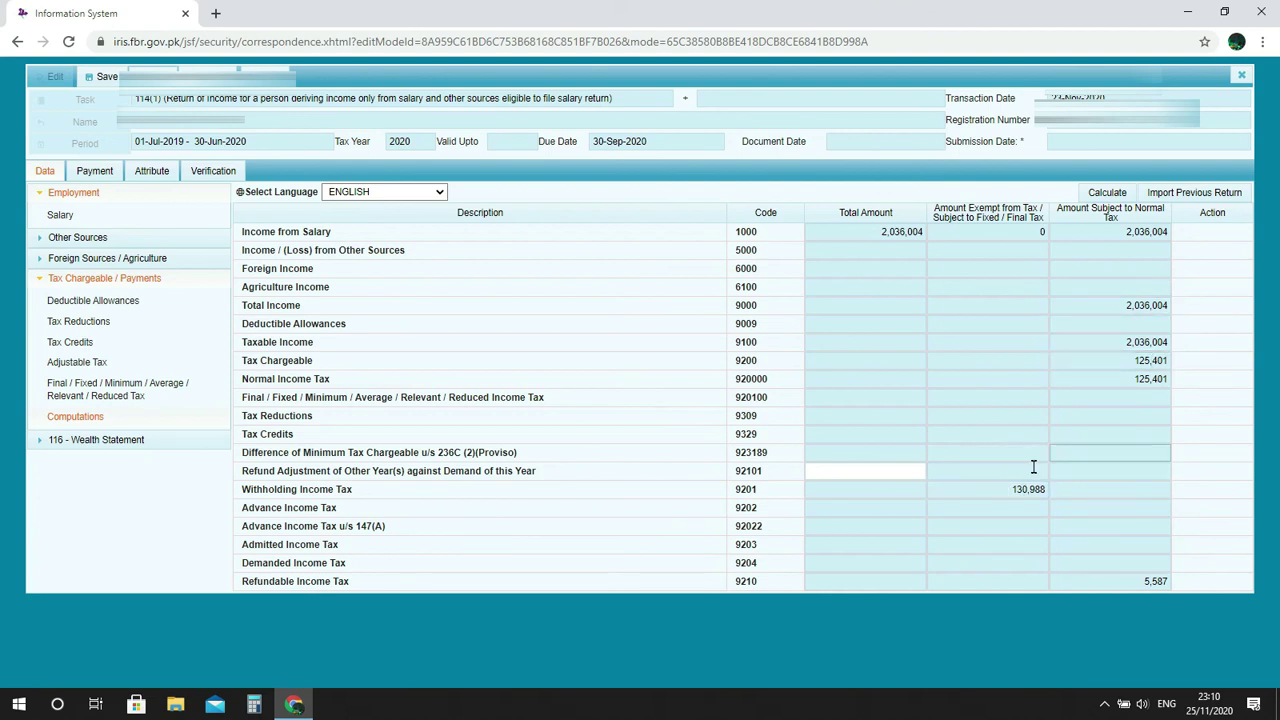
# Collapse the Tax Chargeable / Payments and Employment groups and show the Verification declaration.
pyautogui.click(40, 278)
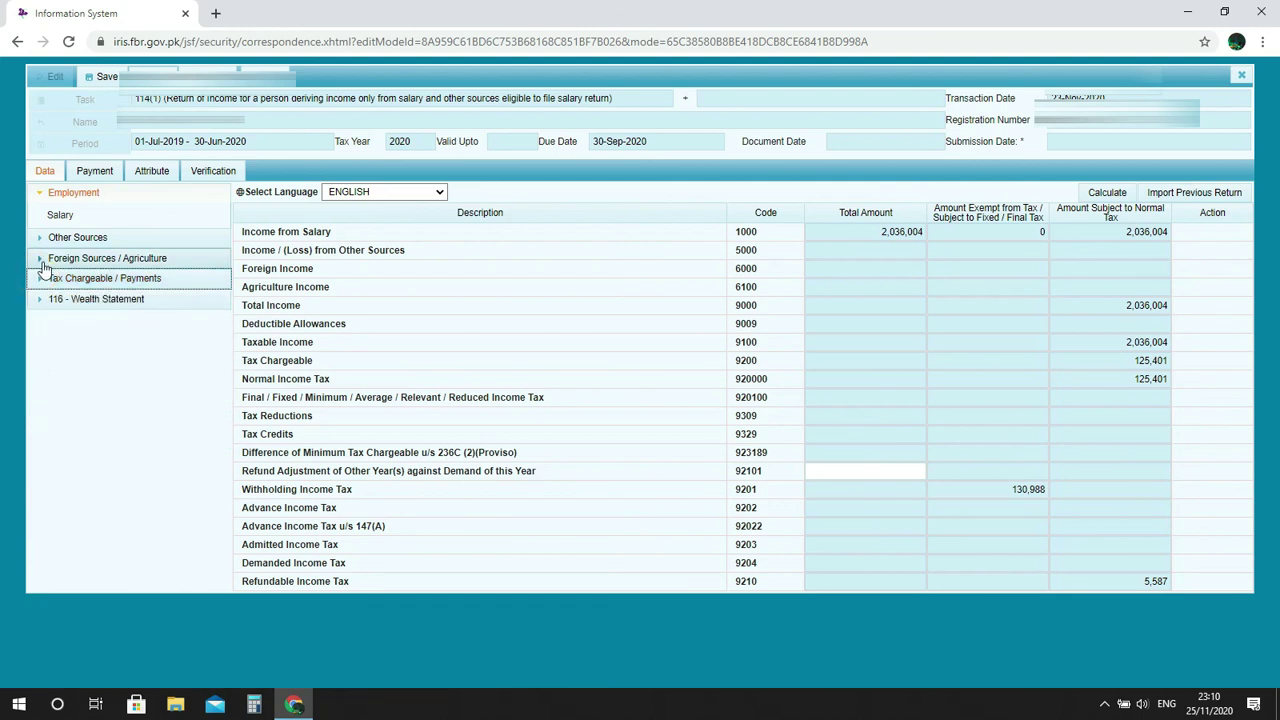
pyautogui.click(39, 197)
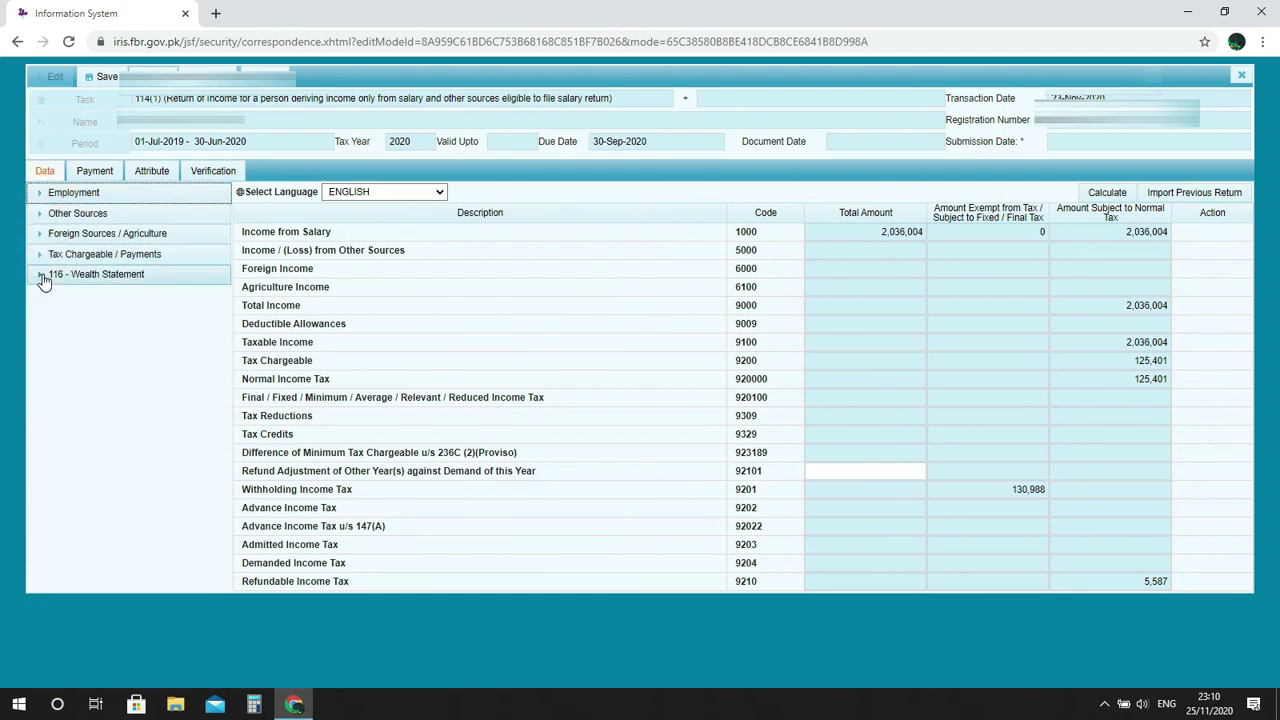
pyautogui.click(220, 176)
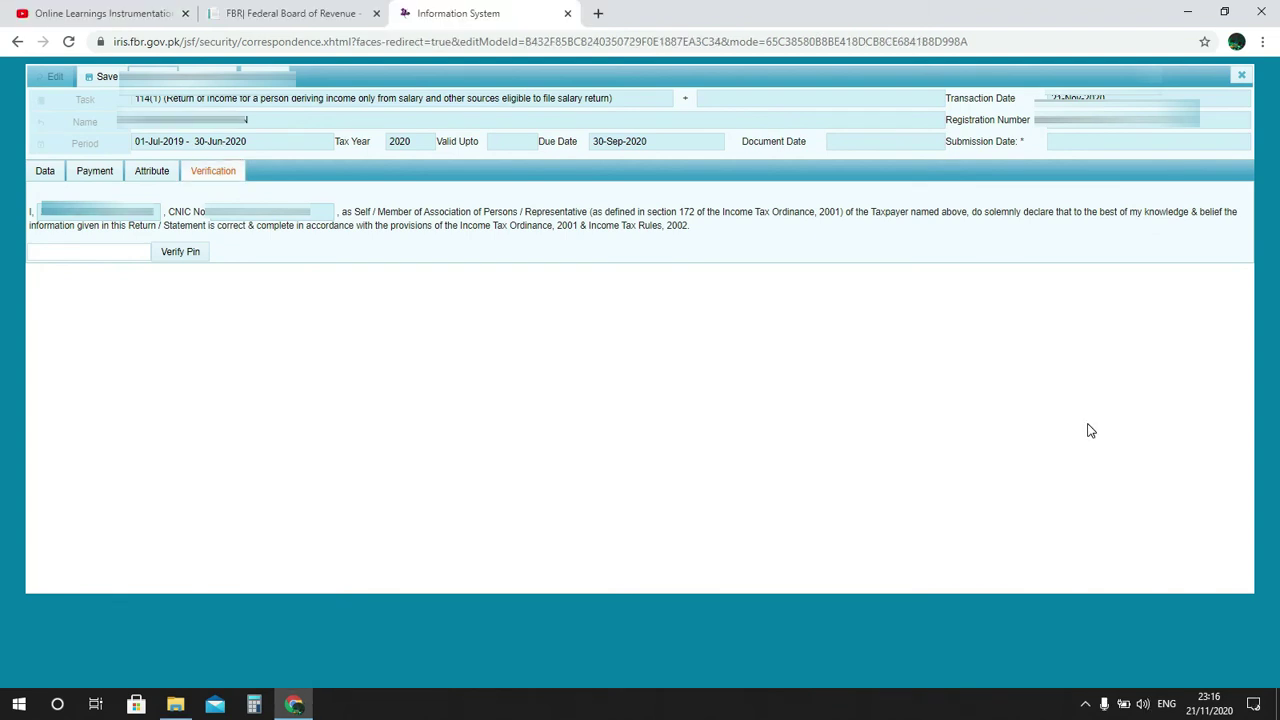
# Save the 114(1) return as a draft and close it, answering Yes to the unsaved-data prompt.
pyautogui.click(122, 258)
pyautogui.click(121, 258)
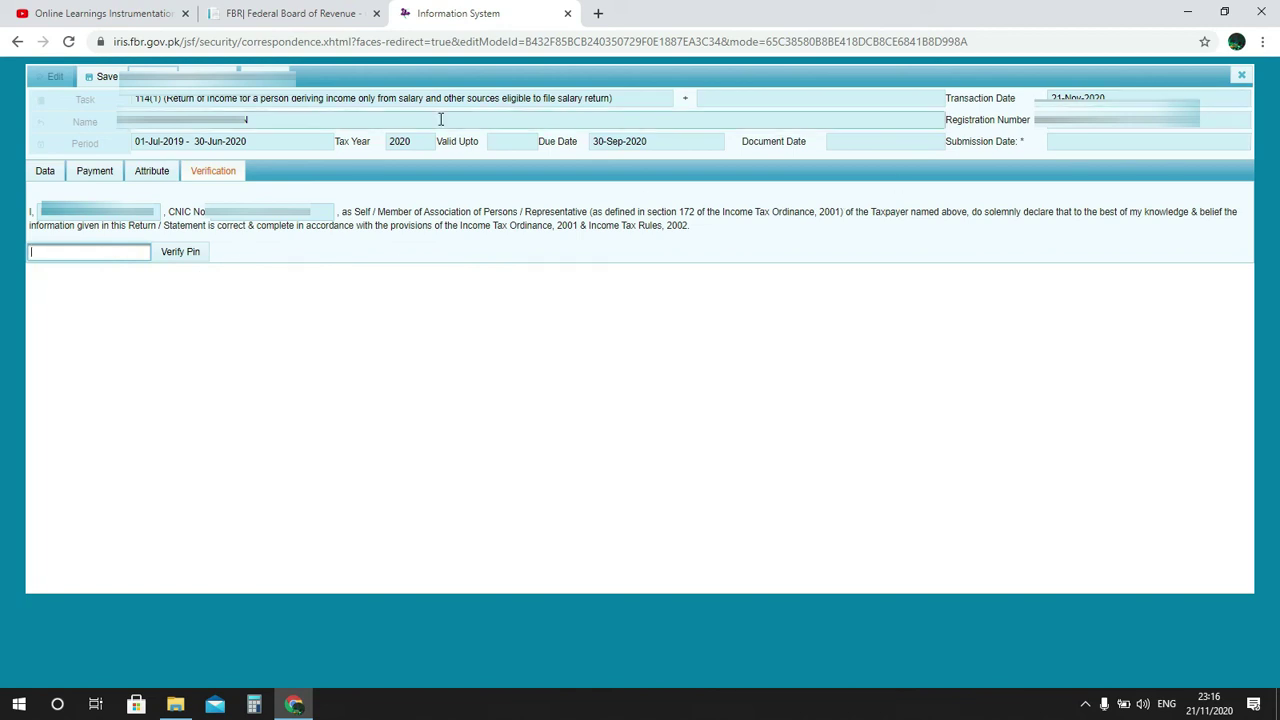
pyautogui.click(104, 77)
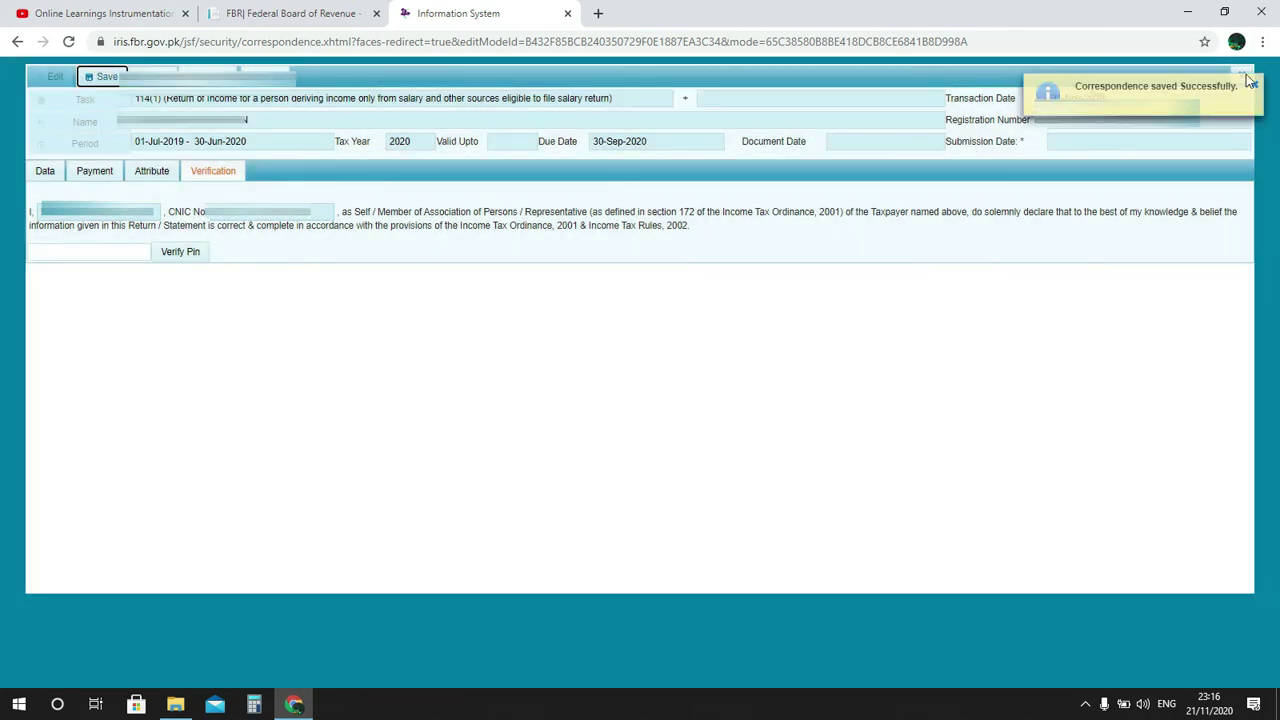
pyautogui.click(1244, 77)
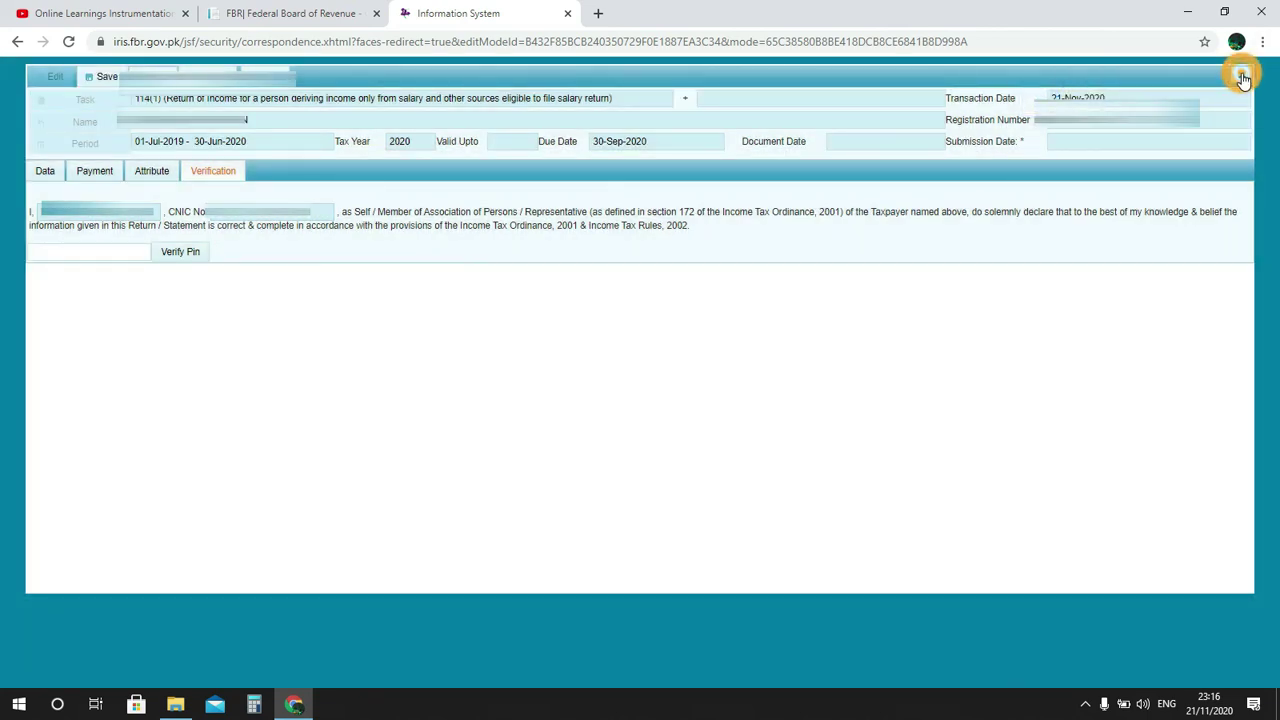
pyautogui.click(1243, 77)
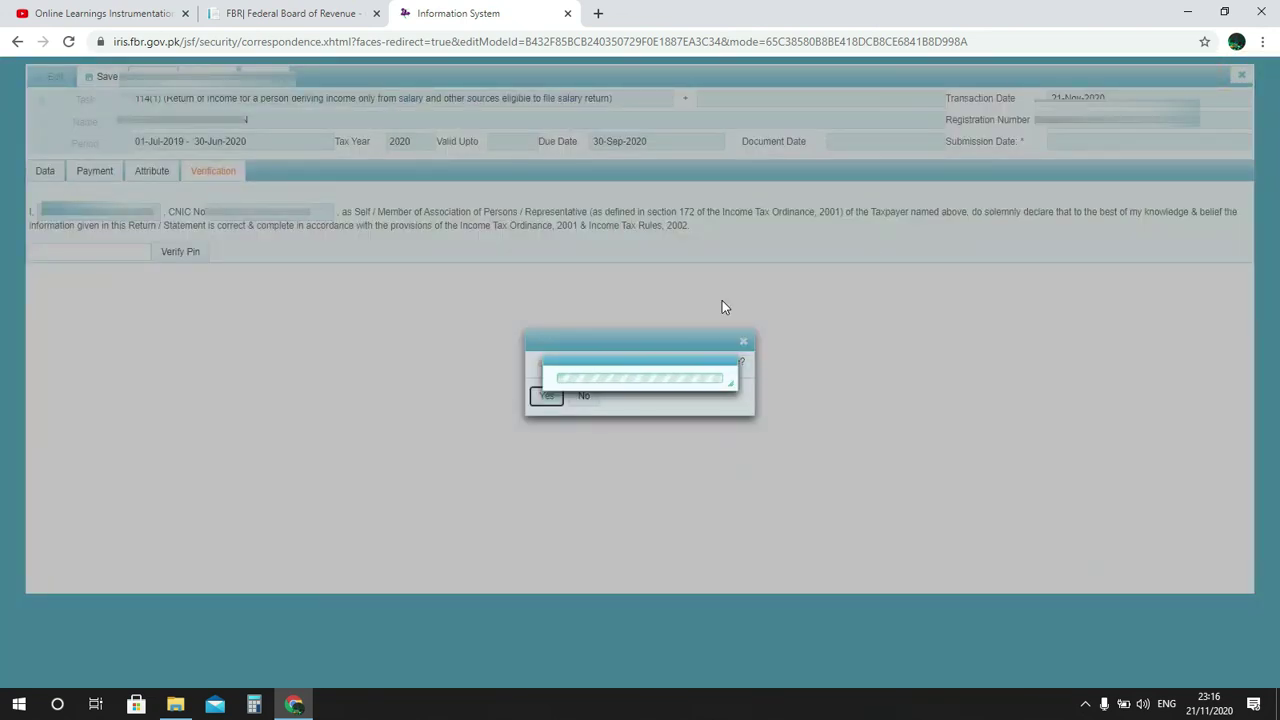
pyautogui.click(549, 397)
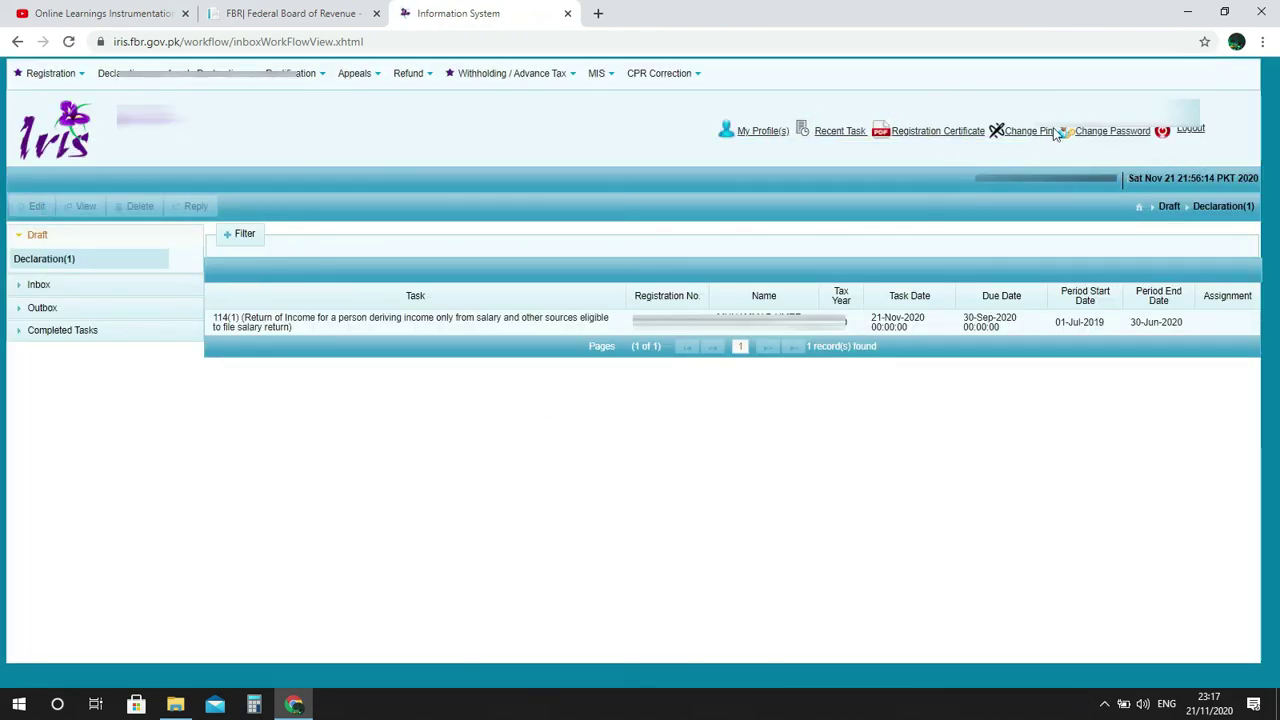
# Open the Change Pin form, enter the PIN, and dismiss it without changes.
pyautogui.click(1036, 134)
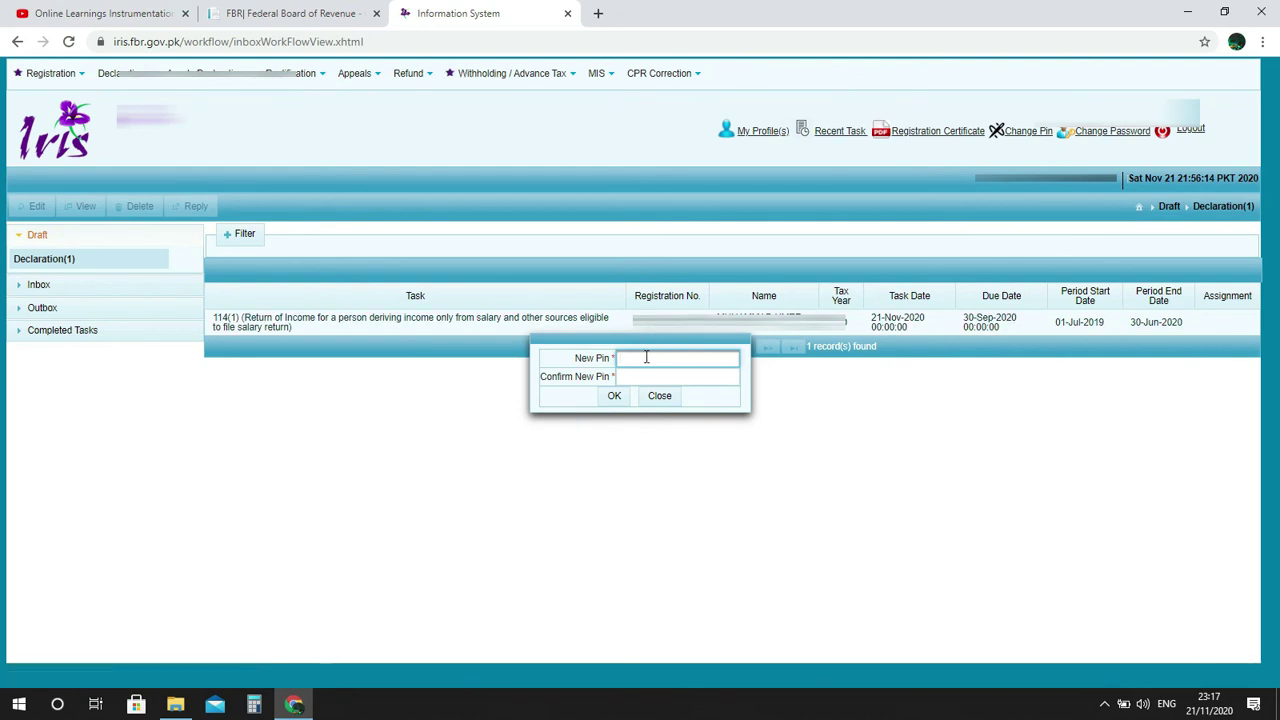
pyautogui.write('•••')
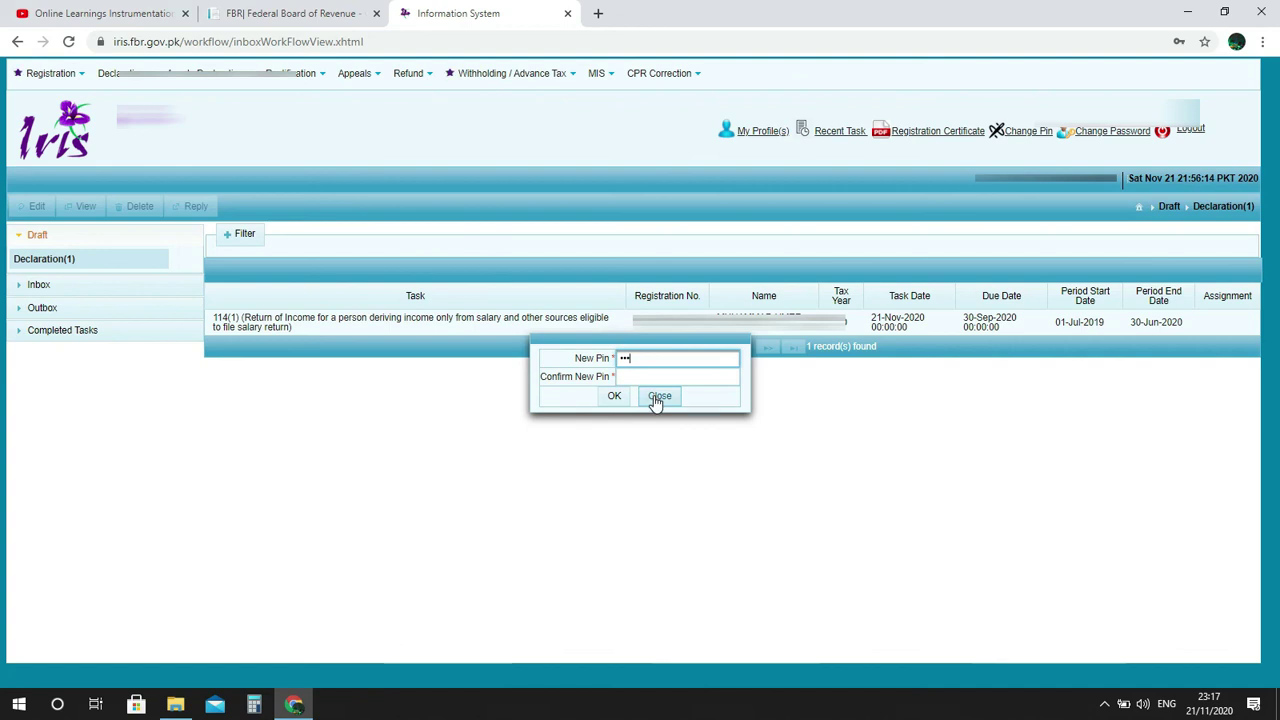
pyautogui.click(656, 397)
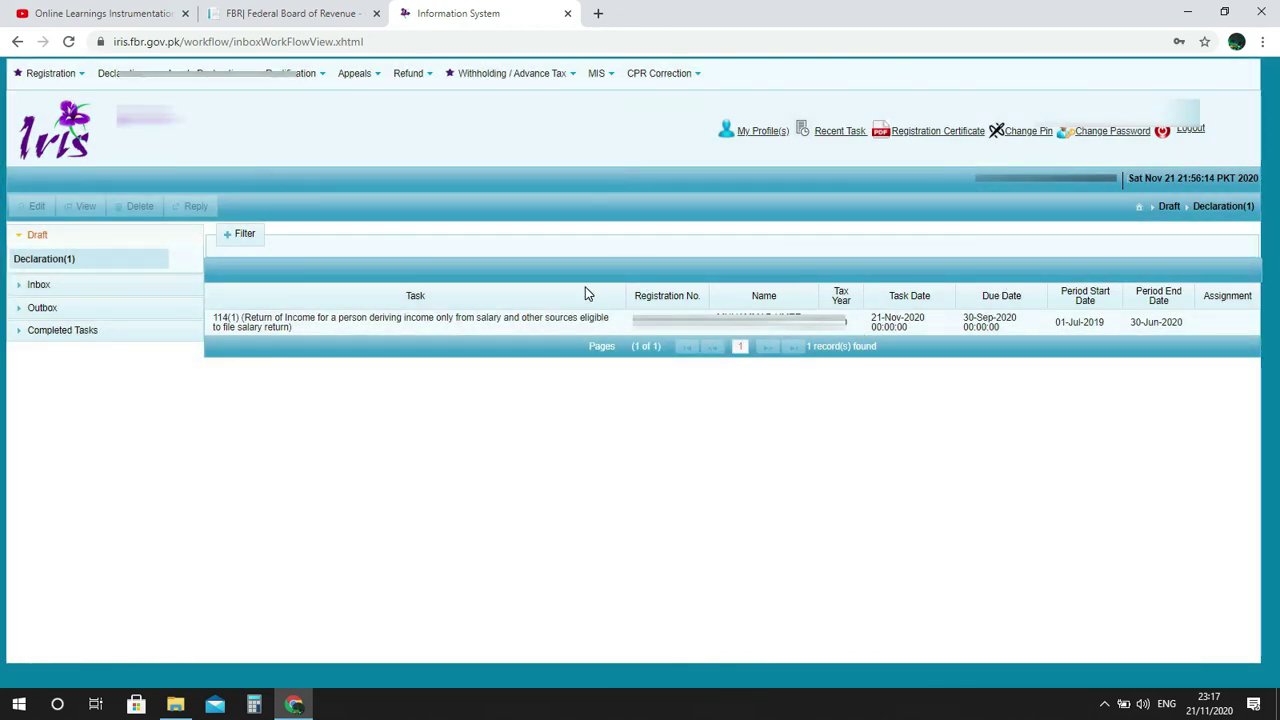
# Under Draft > Declaration(1), select the 114(1) return task and open it for editing.
pyautogui.click(17, 240)
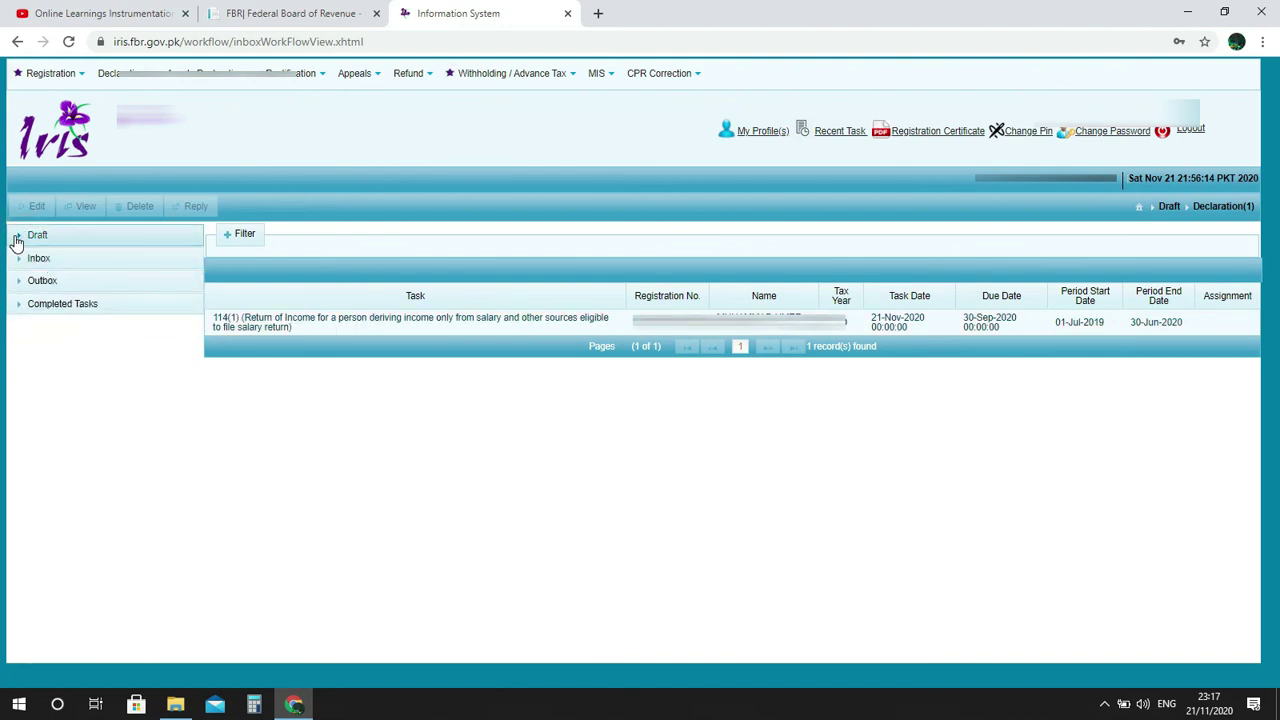
pyautogui.click(17, 240)
pyautogui.click(40, 258)
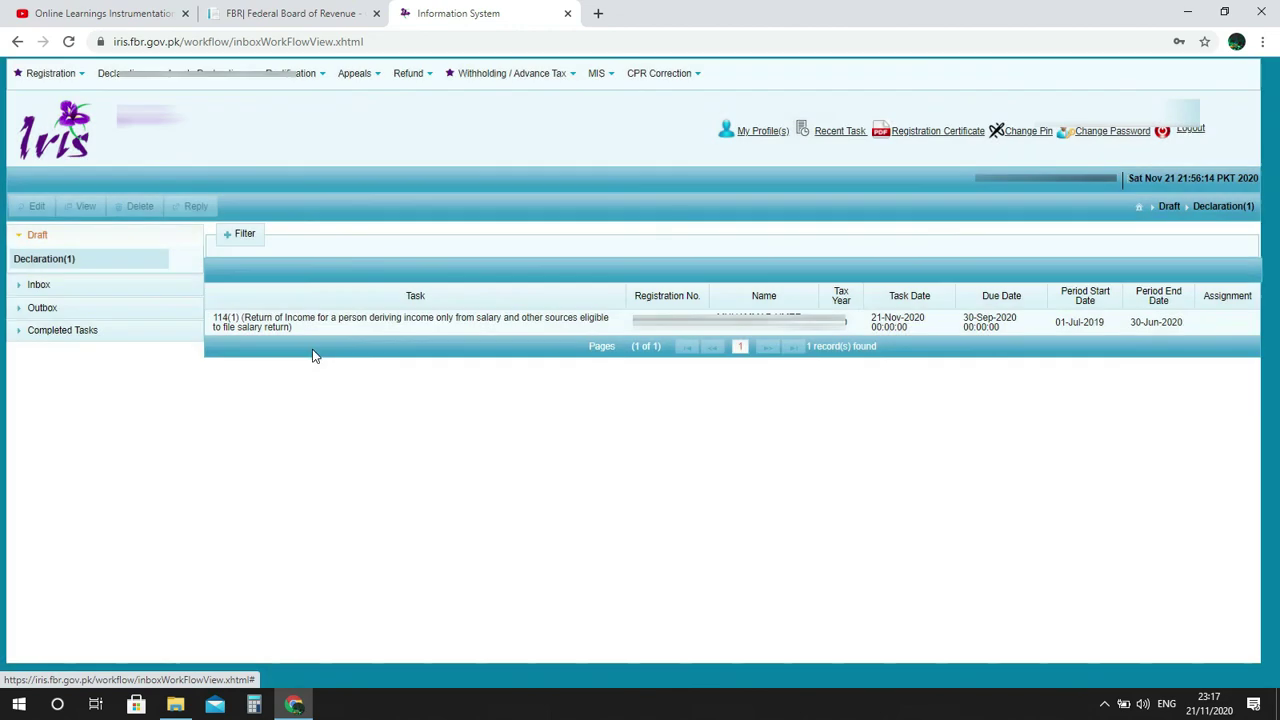
pyautogui.click(364, 322)
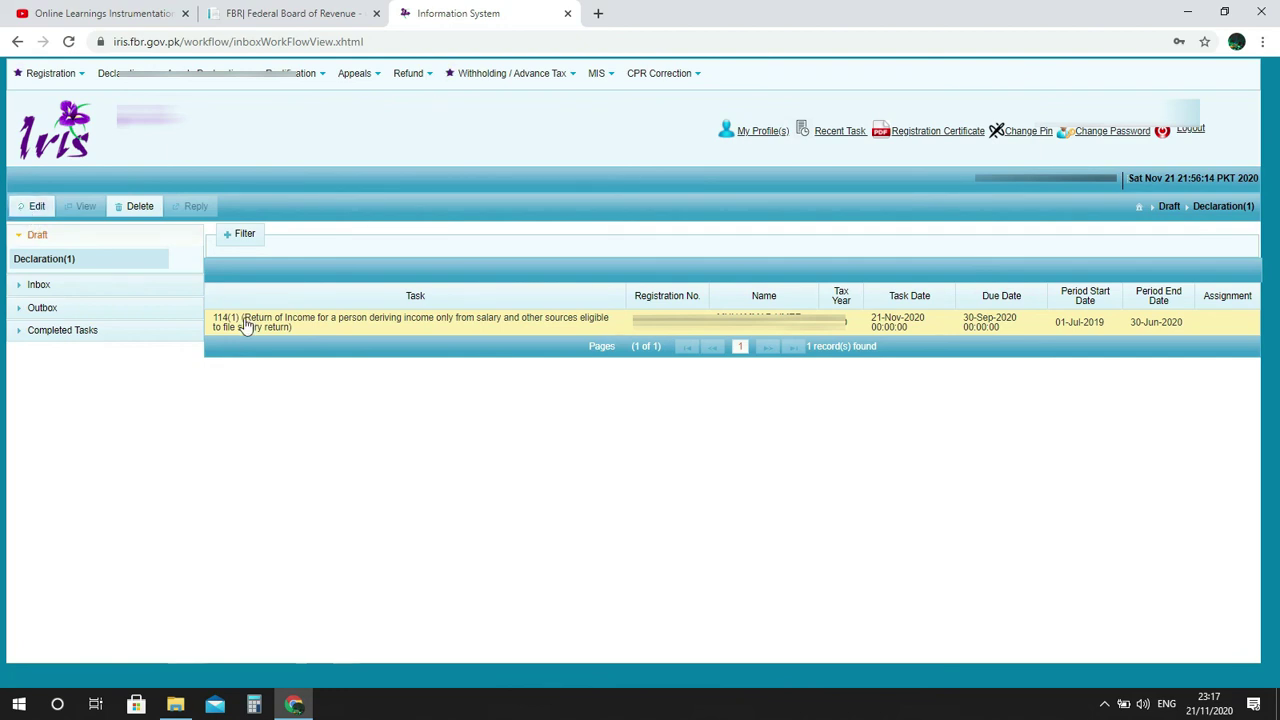
pyautogui.click(37, 208)
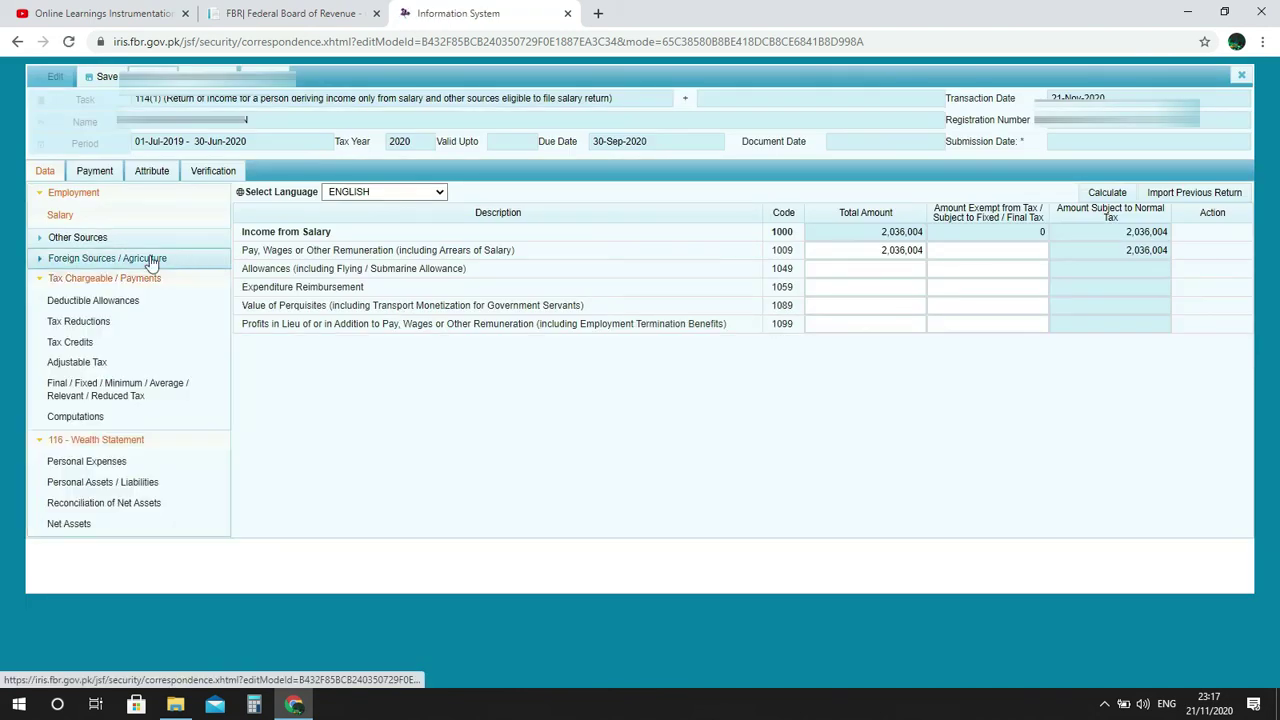
# Enter and verify the PIN on the Verification tab, then submit the 114(1) return, confirming Yes.
pyautogui.click(106, 503)
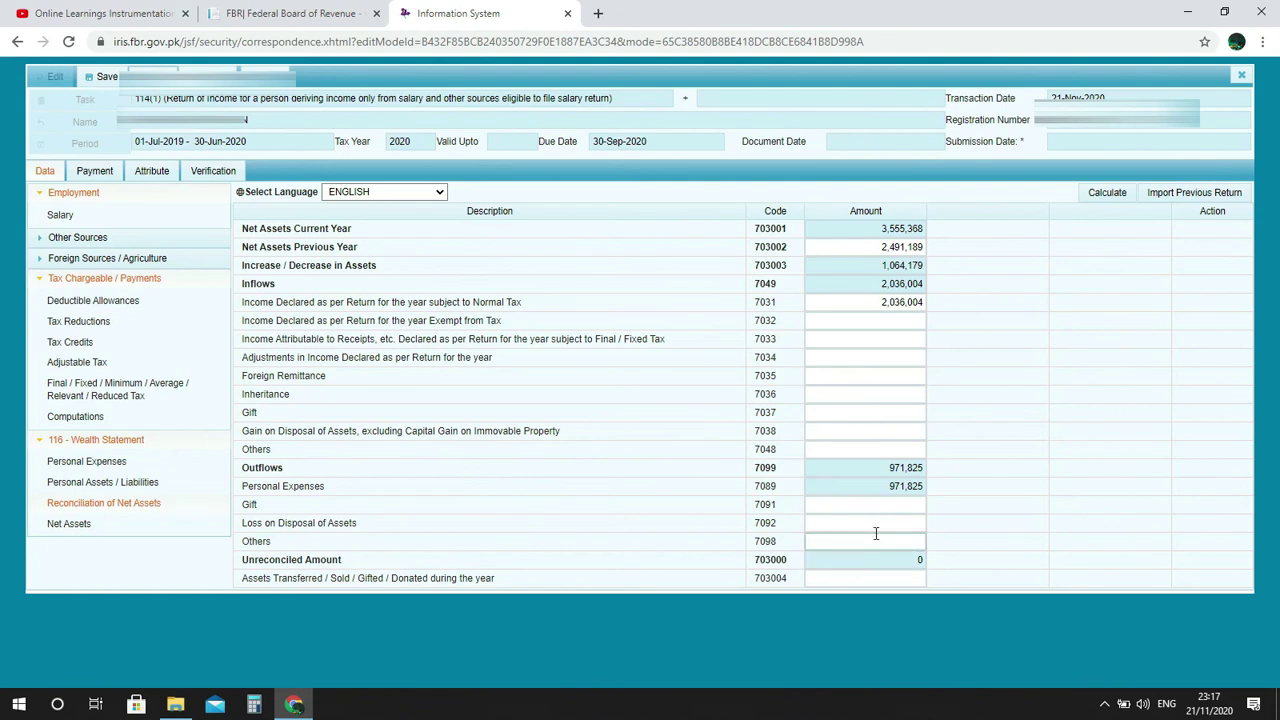
pyautogui.click(216, 171)
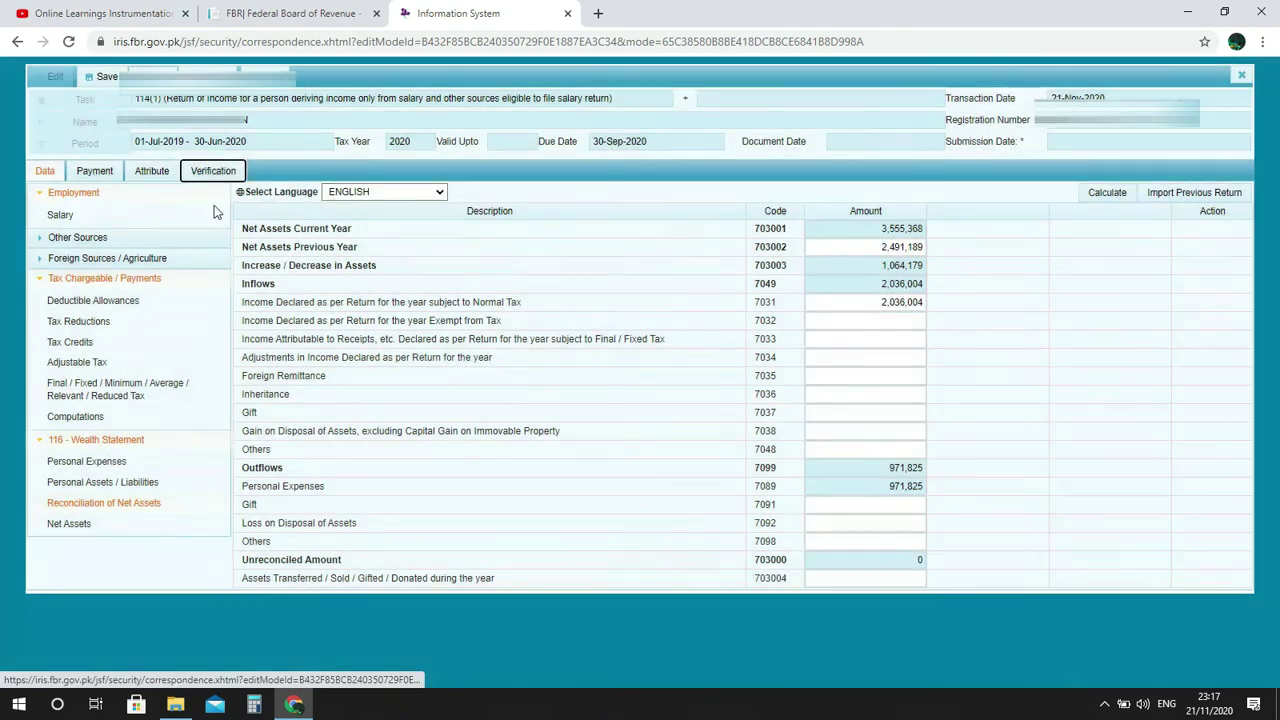
pyautogui.click(130, 253)
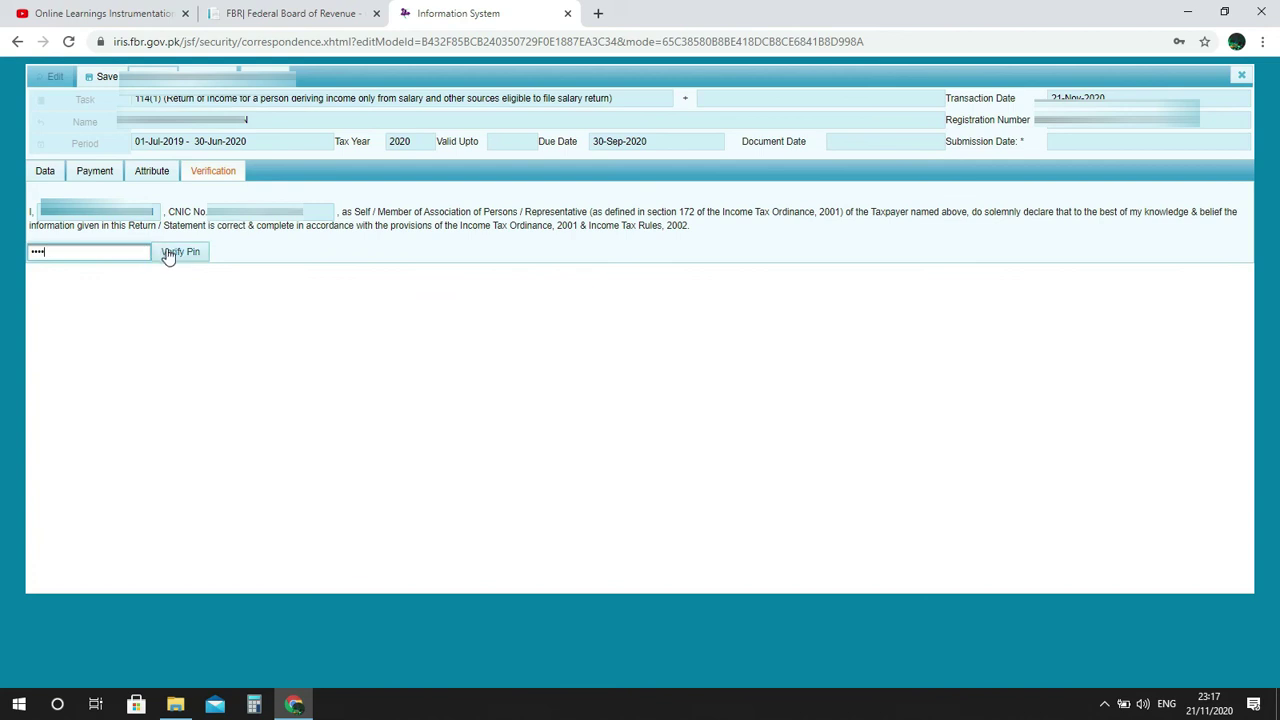
pyautogui.click(170, 254)
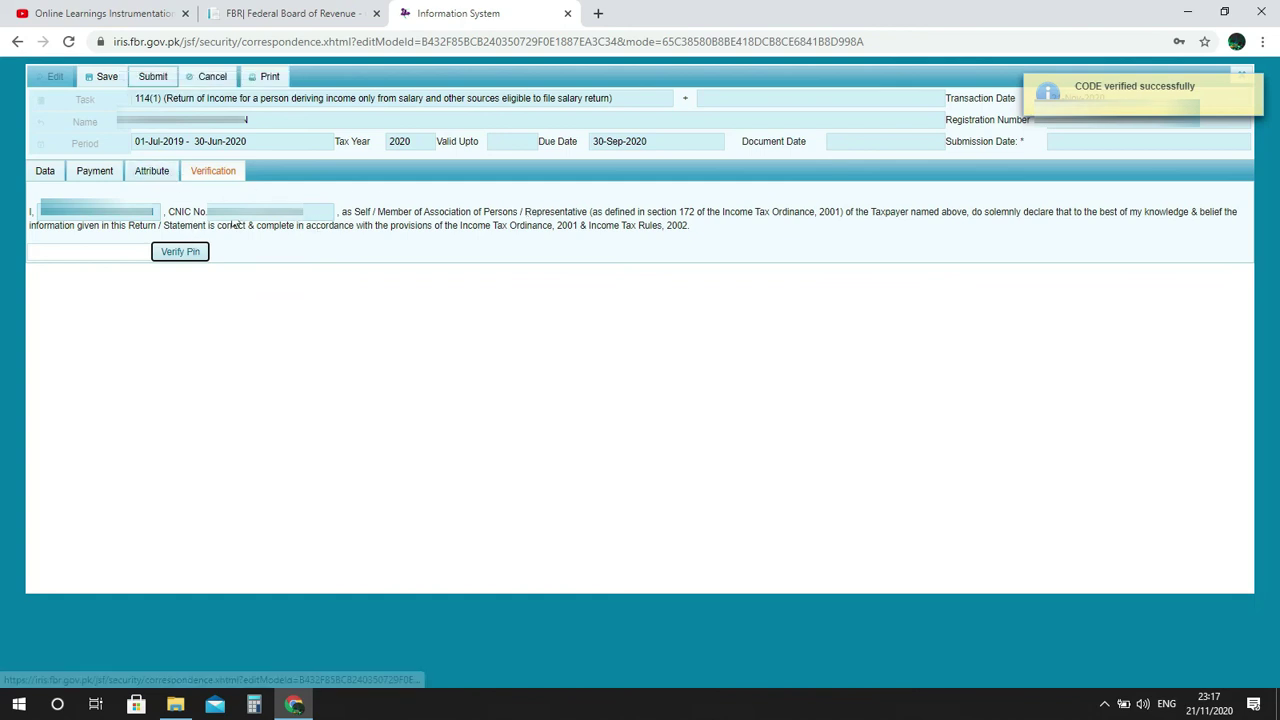
pyautogui.click(152, 78)
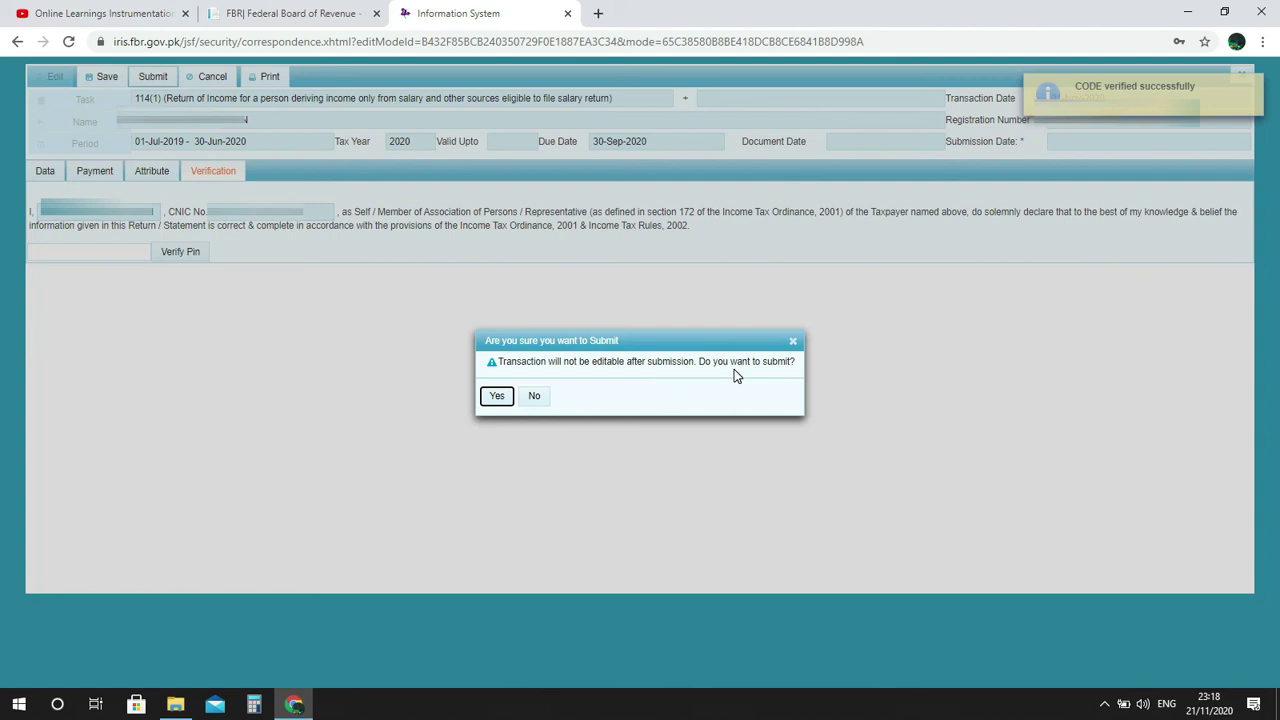
pyautogui.click(497, 400)
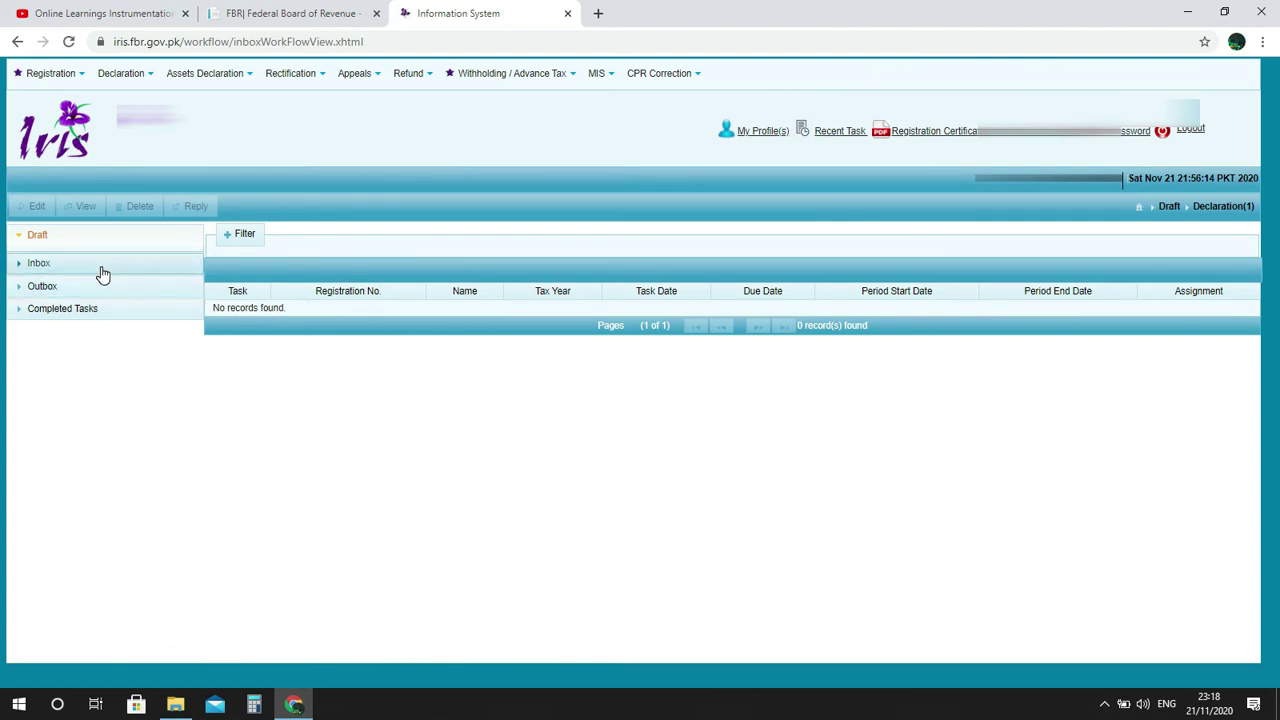
# Expand Completed Tasks and list Declaration(8), showing the submitted 2020 114(1) return first.
pyautogui.click(94, 309)
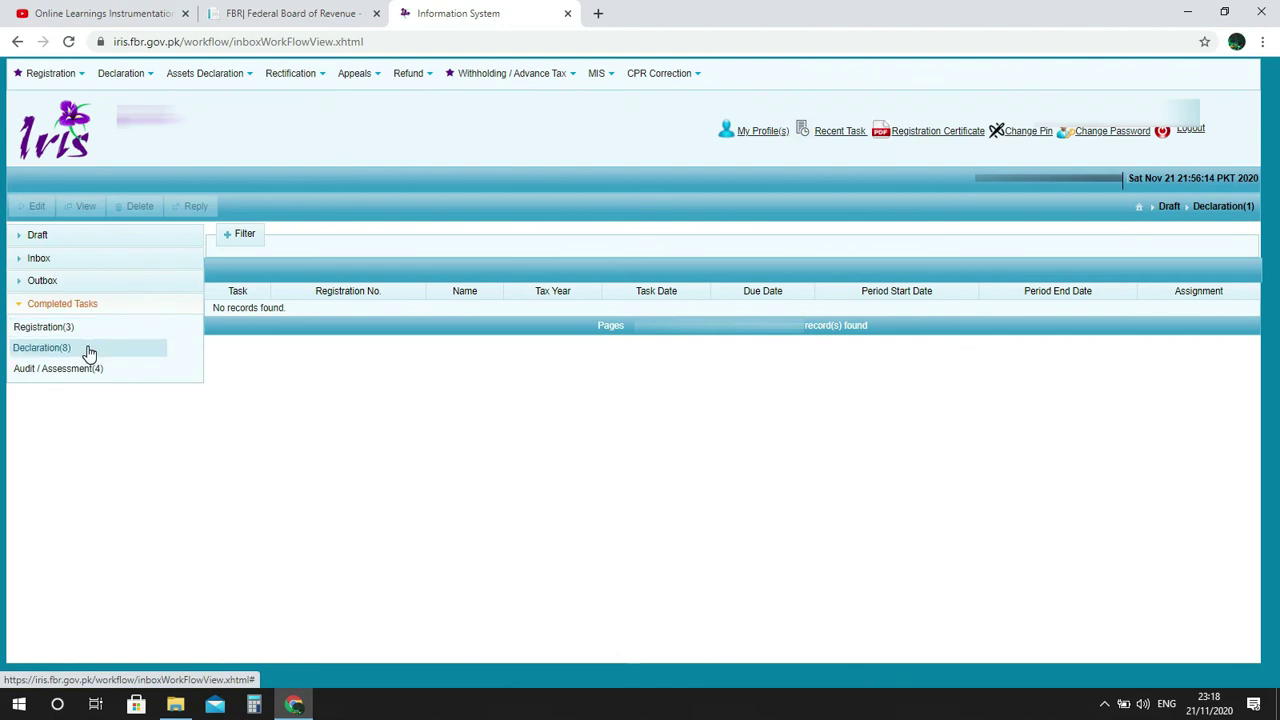
pyautogui.click(89, 350)
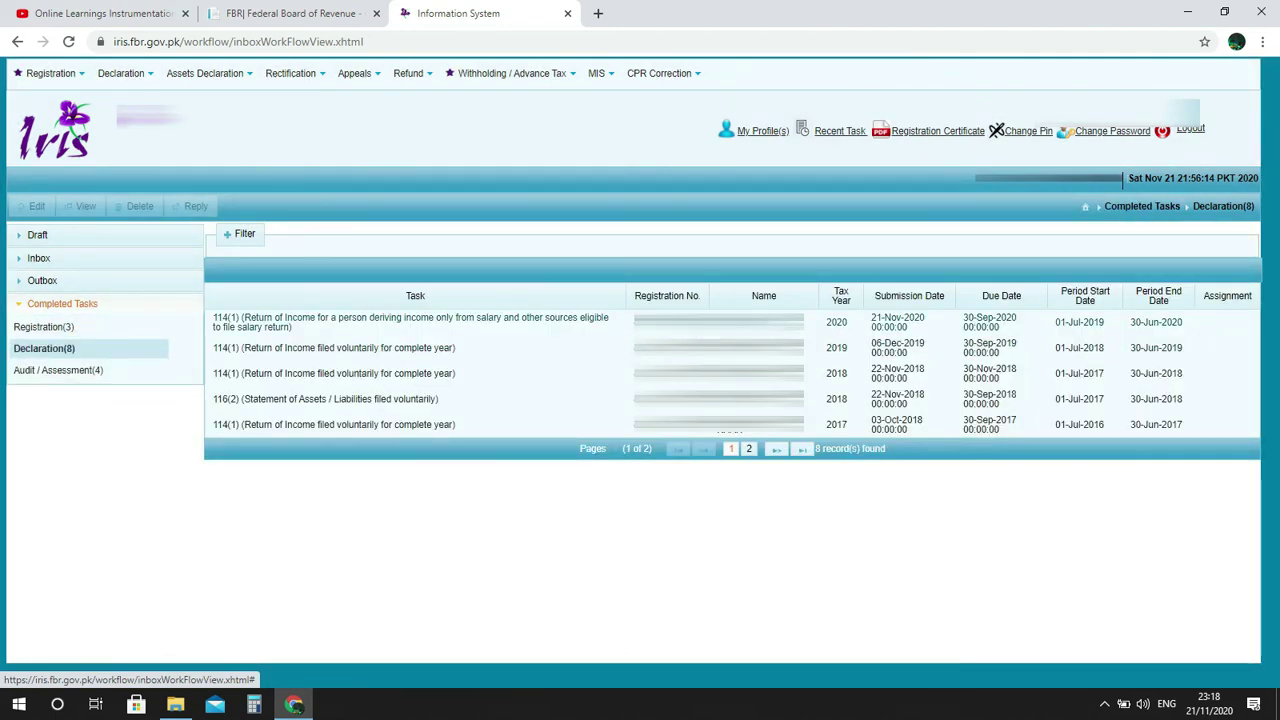